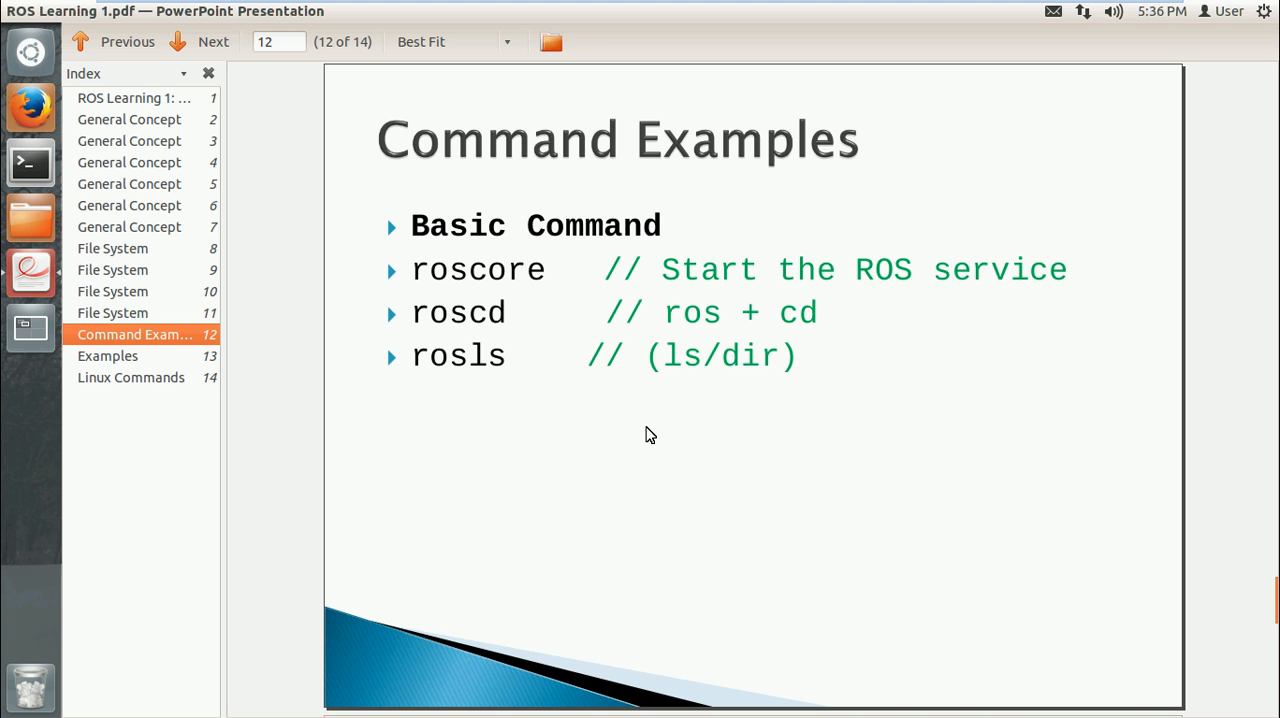
Review the slides, highlighting the Basic Command heading and part of the rosnode command
left_click(640, 431)
left_click_drag(405, 225, 643, 226)
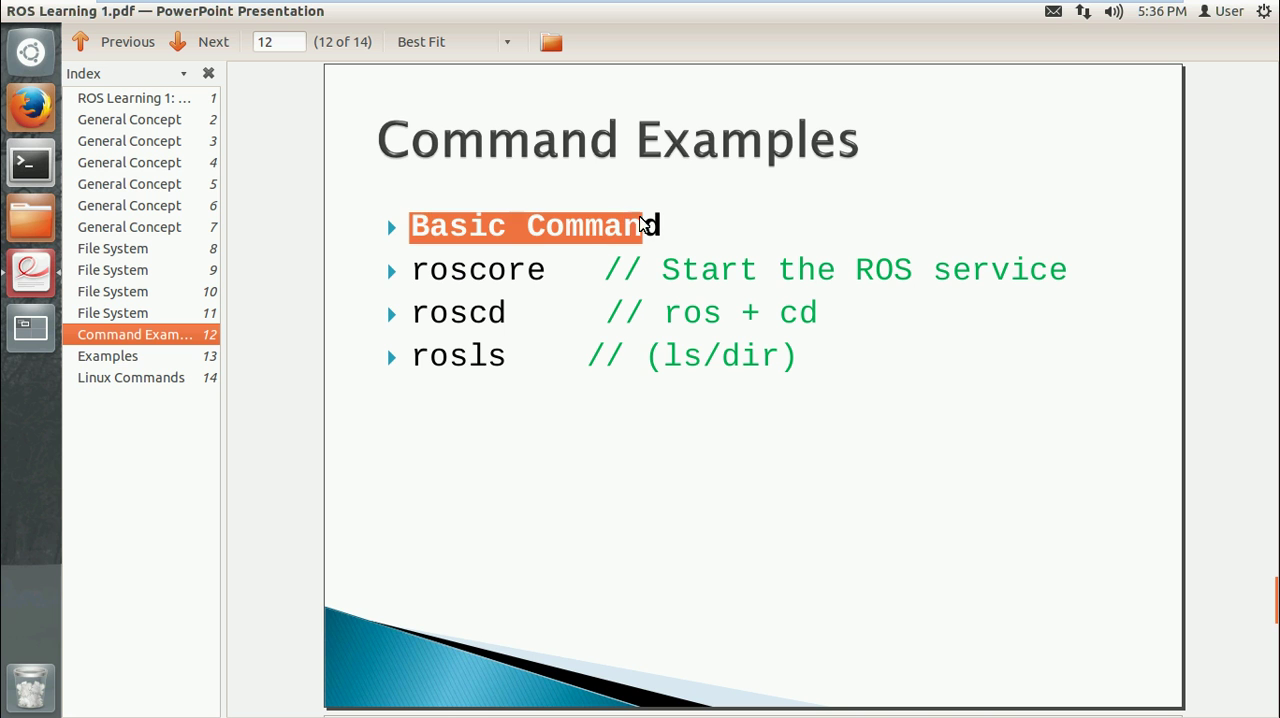
left_click(513, 276)
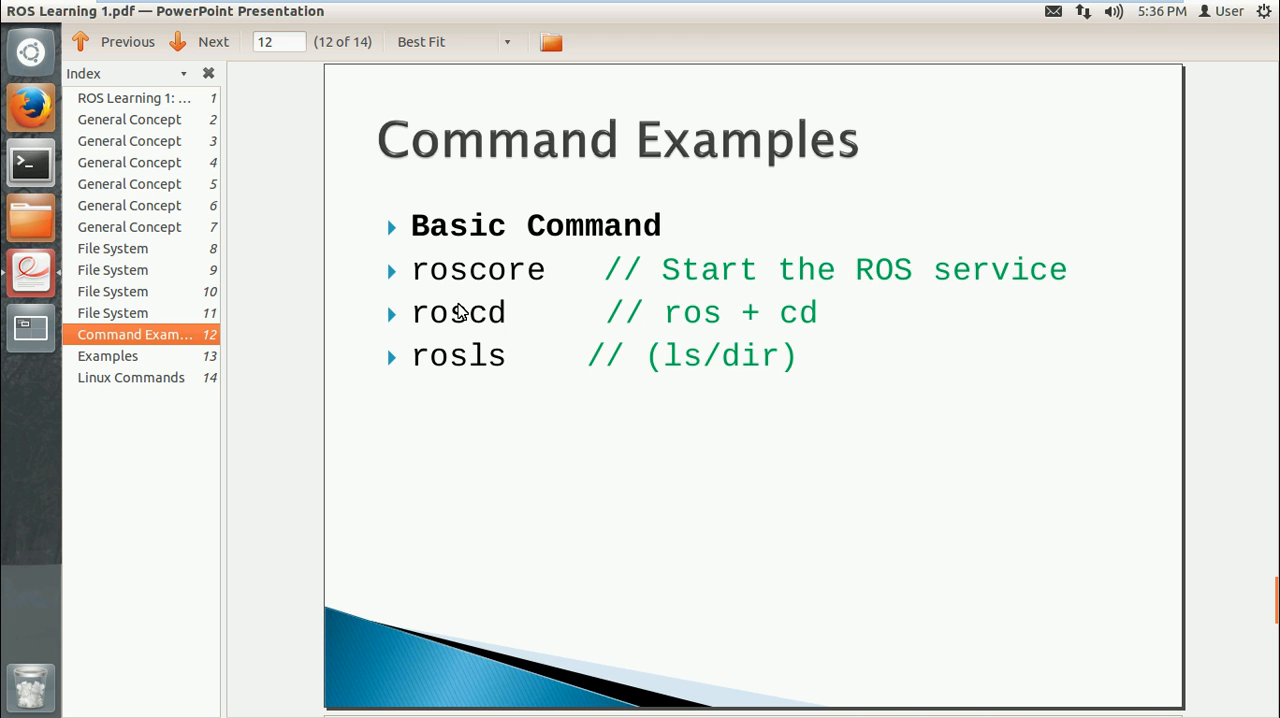
left_click(464, 336)
scroll(464, 336, "down", 1)
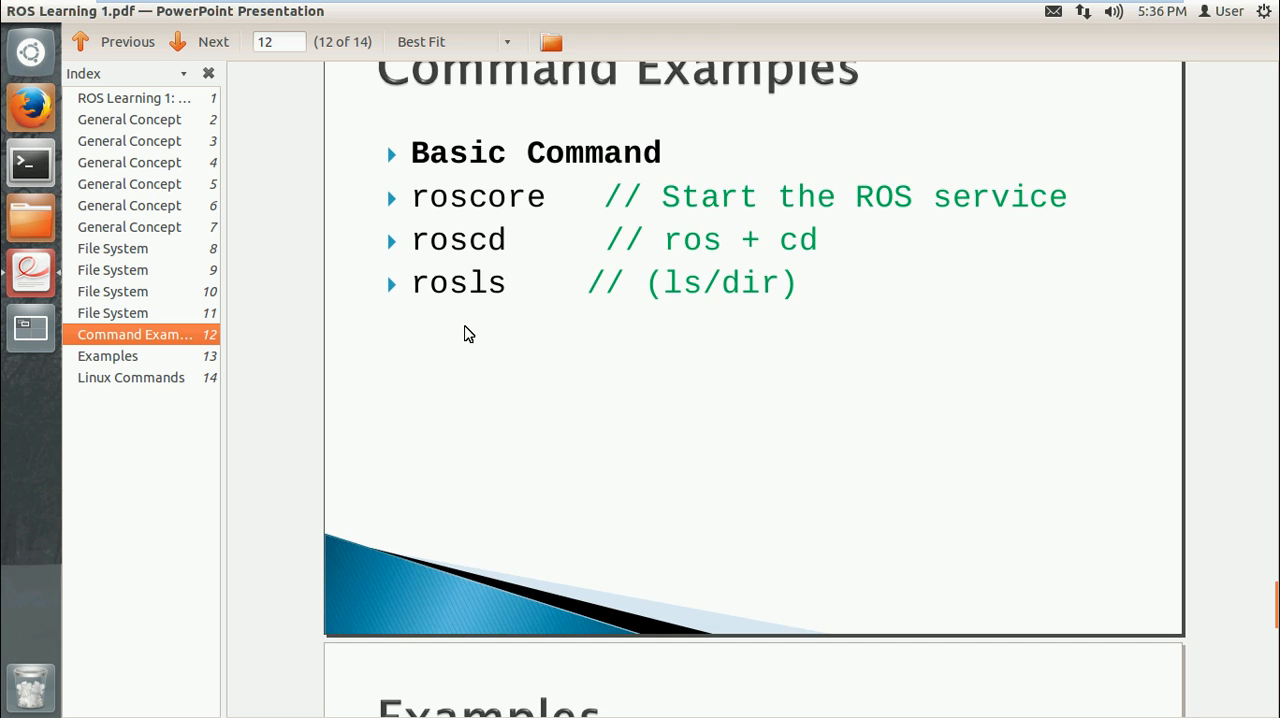
scroll(464, 334, "down", 5)
scroll(466, 329, "down", 2)
scroll(450, 260, "down", 1)
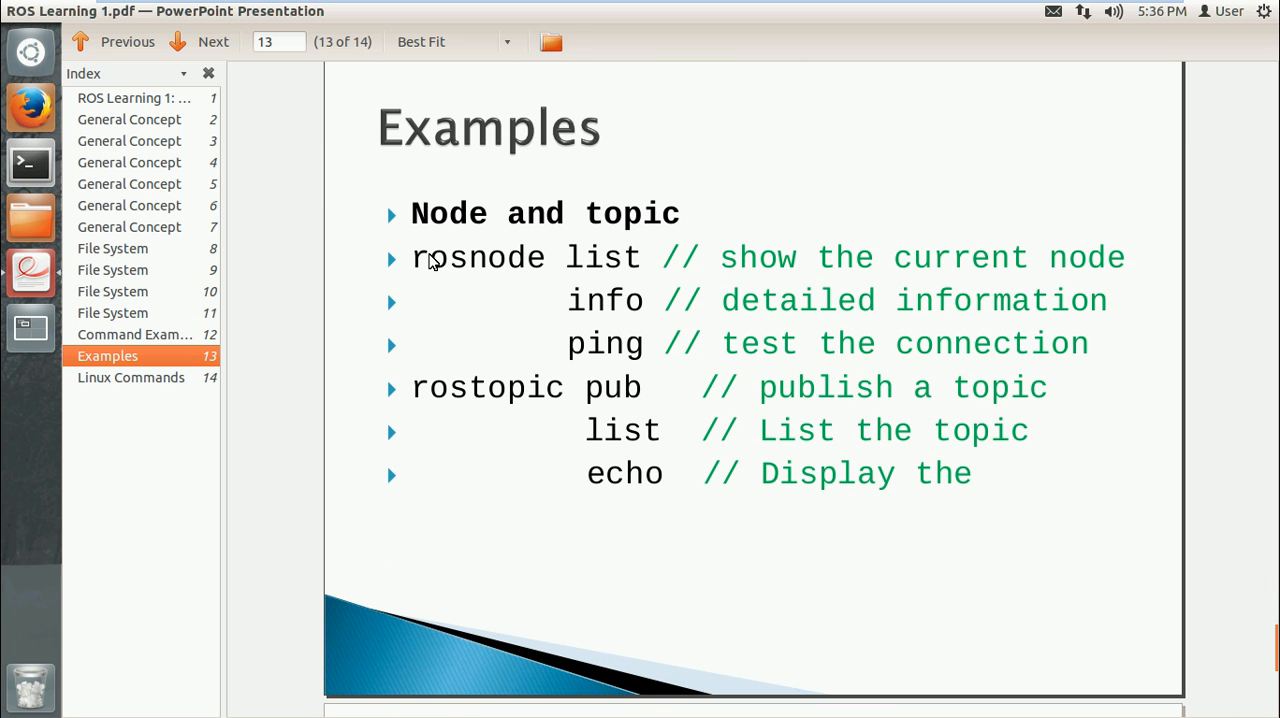
left_click_drag(487, 258, 562, 264)
left_click(457, 377)
scroll(527, 422, "up", 4)
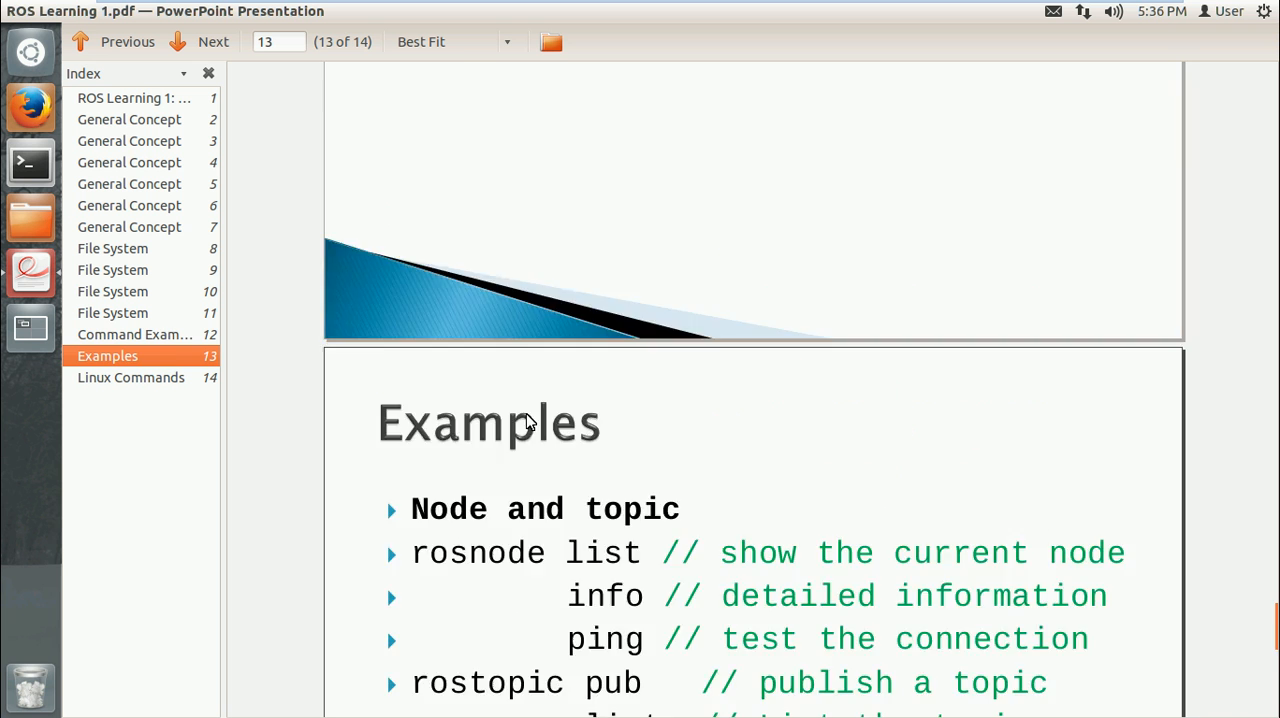
scroll(527, 422, "up", 3)
scroll(527, 418, "up", 5)
scroll(529, 416, "down", 2)
scroll(530, 415, "down", 1)
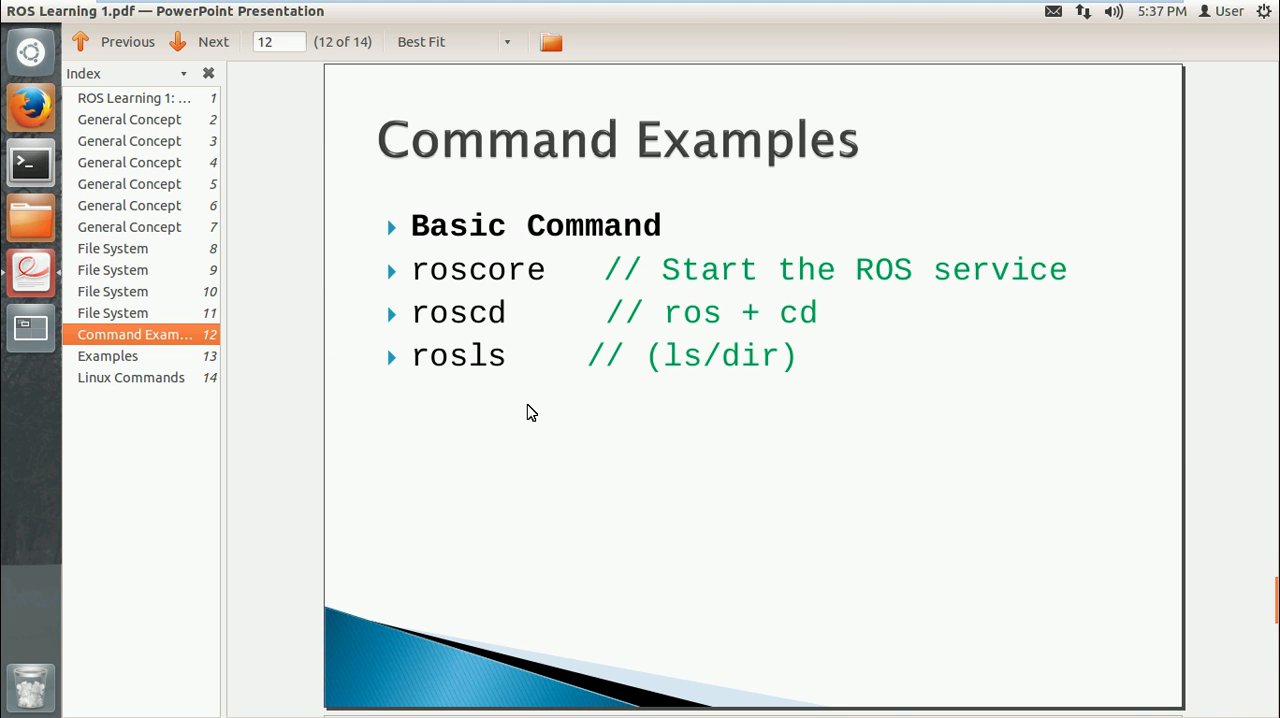
Launch a terminal over the slide and run roscore to start the ROS master
key("ctrl+alt+t")
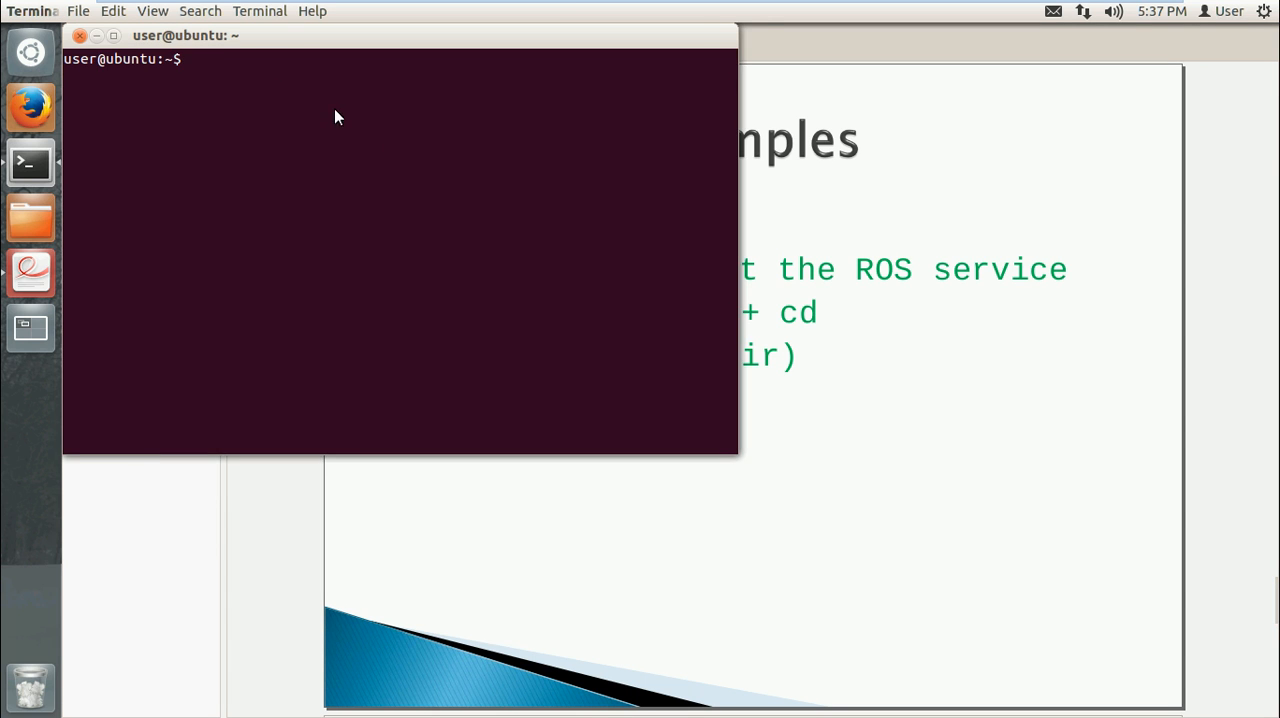
mouse_move(352, 52)
left_mouse_down()
mouse_move(428, 113)
mouse_move(567, 171)
left_mouse_up()
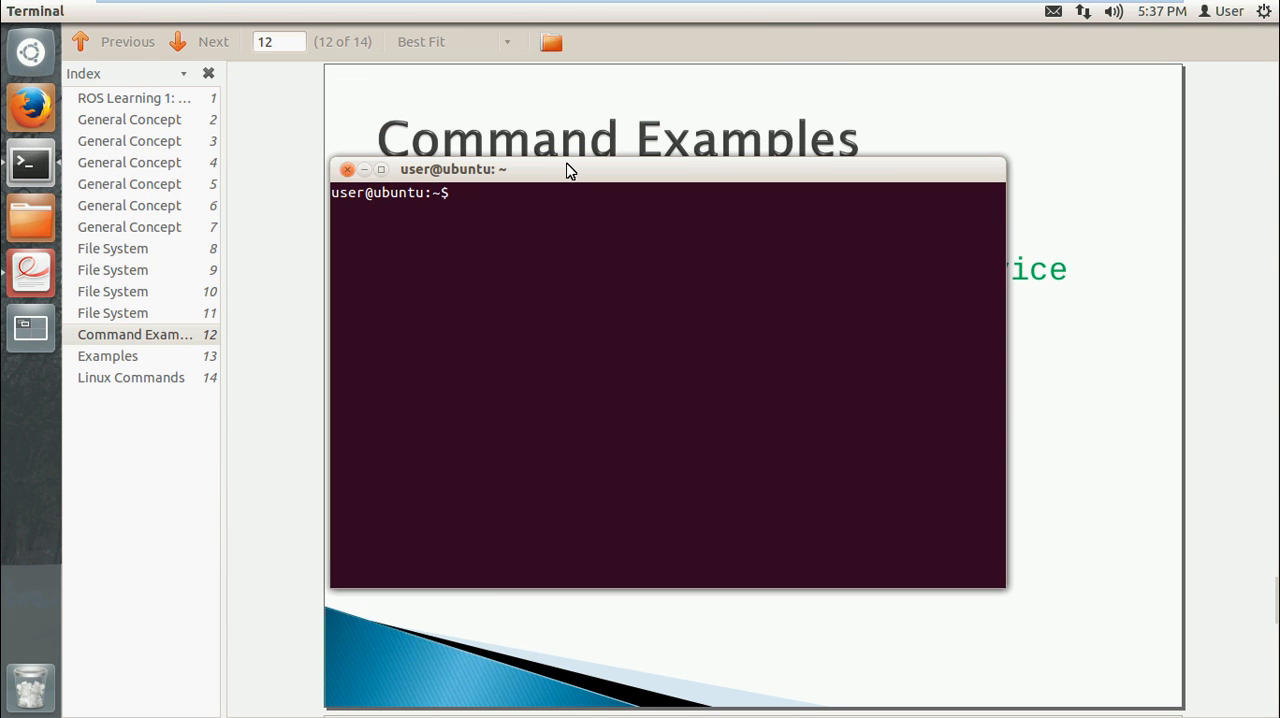
type("roscore")
key("Return")
key("Return")
Reposition the roscore terminal window over the slide
left_click_drag(537, 172, 512, 156)
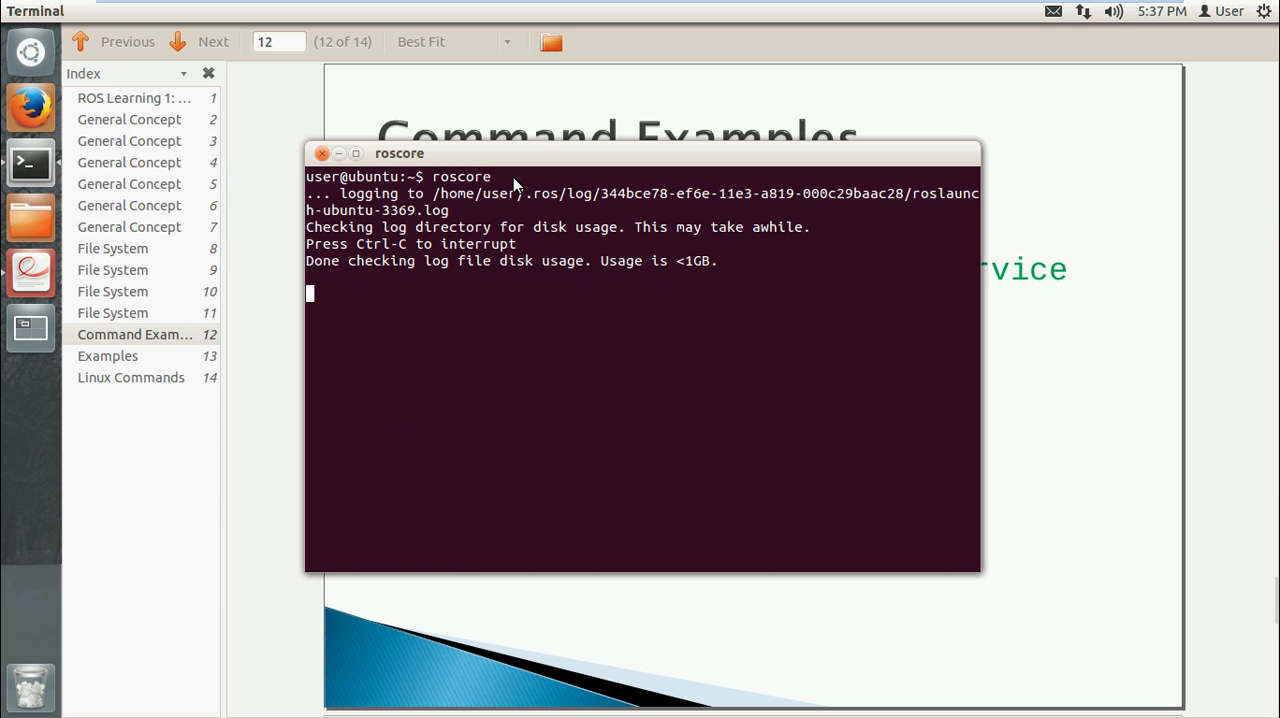
left_click_drag(605, 150, 563, 137)
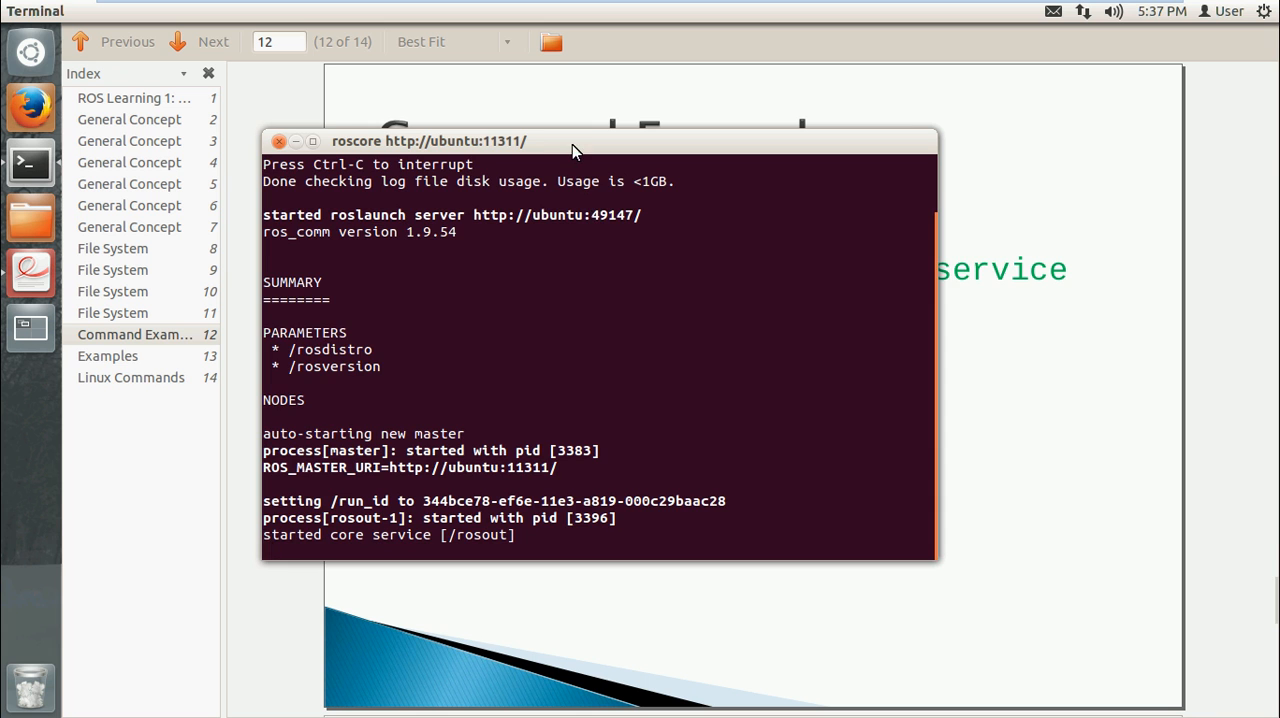
left_click_drag(572, 144, 647, 143)
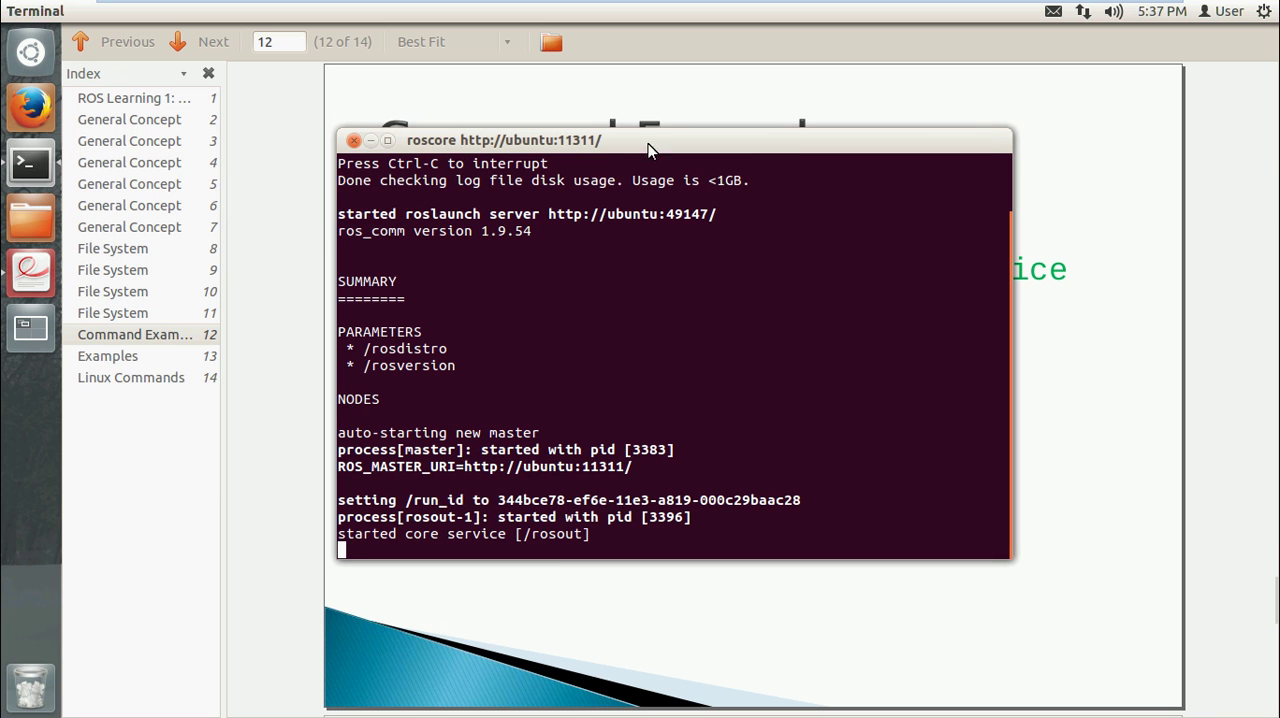
Discard a stray extra terminal window and add a second tab to the roscore terminal
right_click(561, 287)
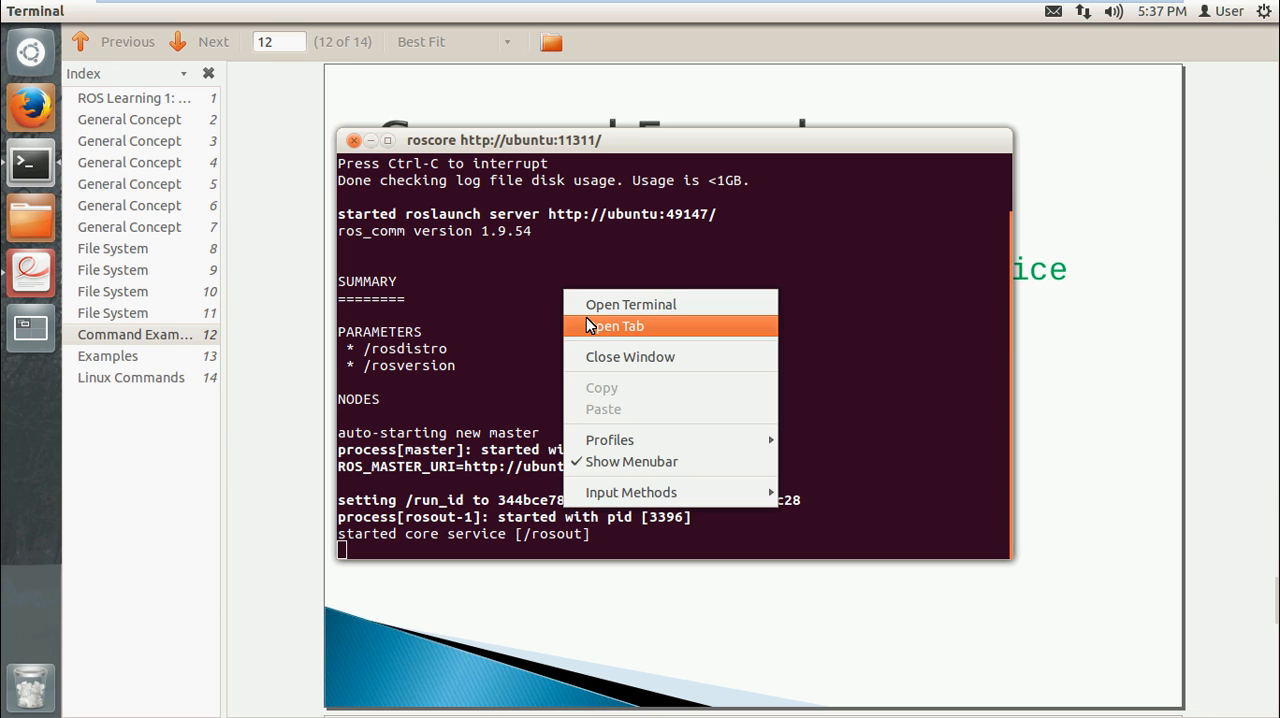
left_click(520, 305)
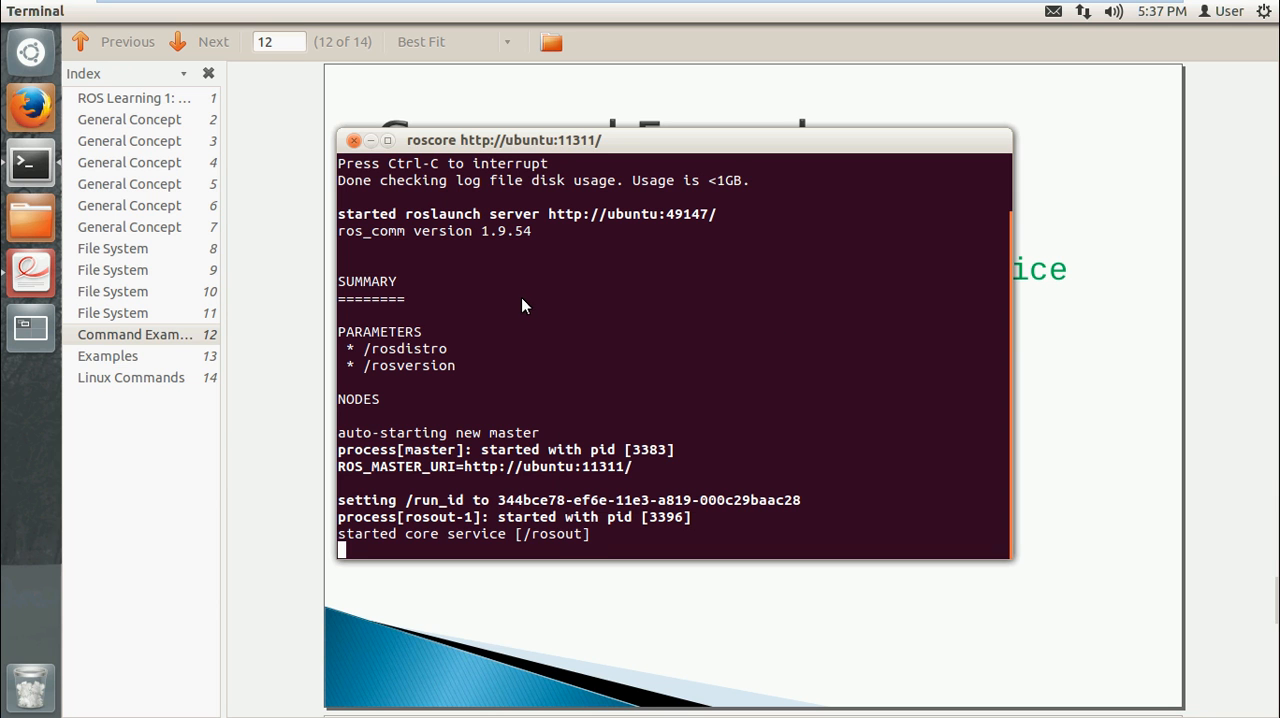
key("ctrl+alt+t")
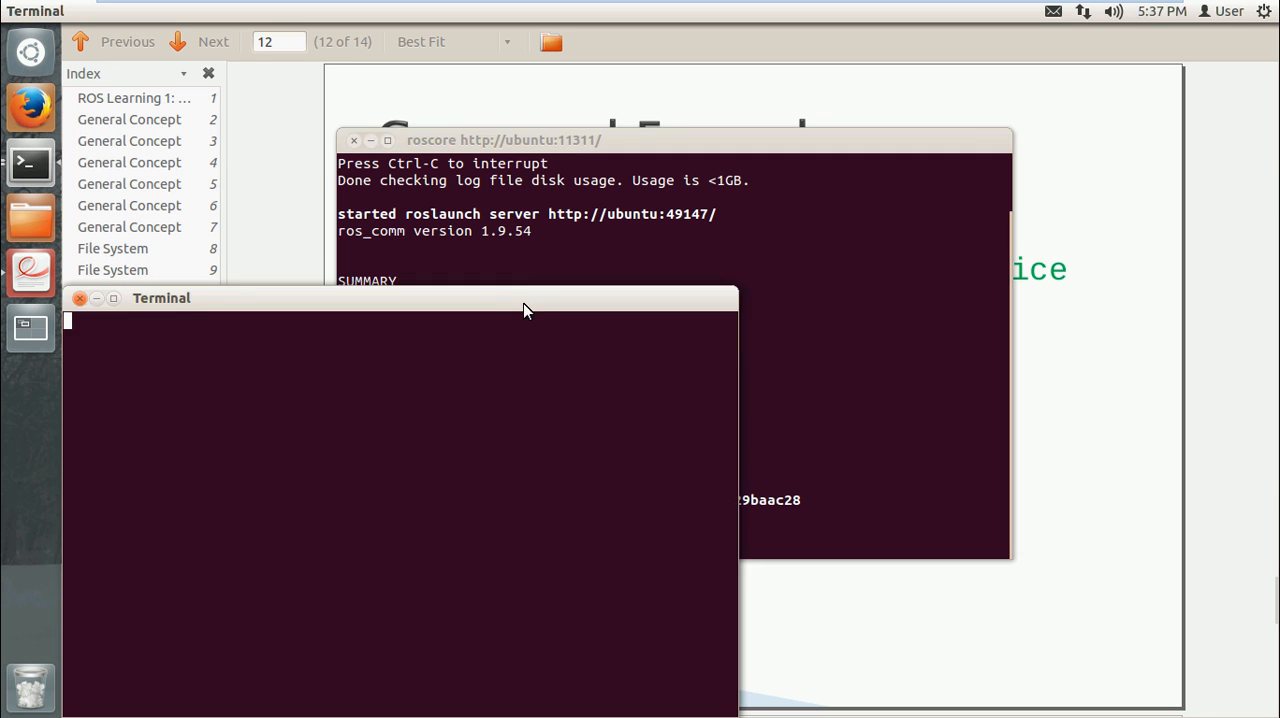
mouse_move(527, 301)
left_mouse_down()
mouse_move(573, 303)
mouse_move(916, 204)
left_mouse_up()
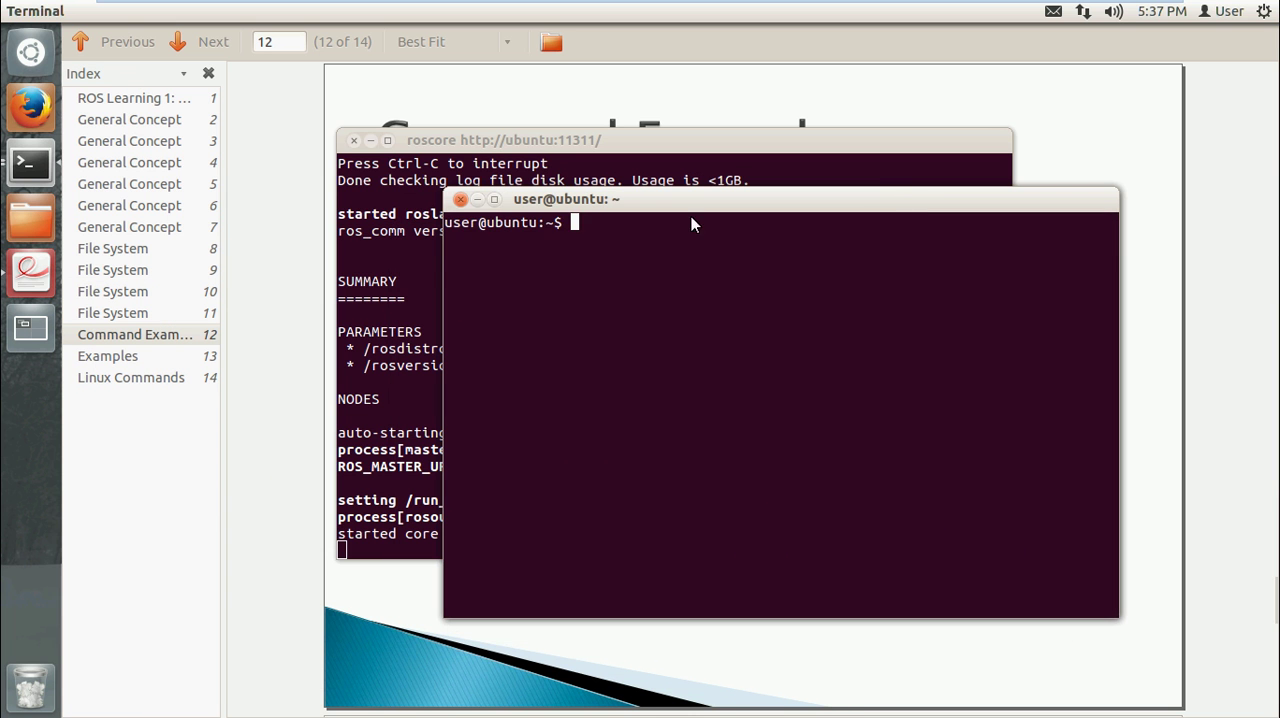
left_click(460, 199)
right_click(577, 268)
left_click(600, 302)
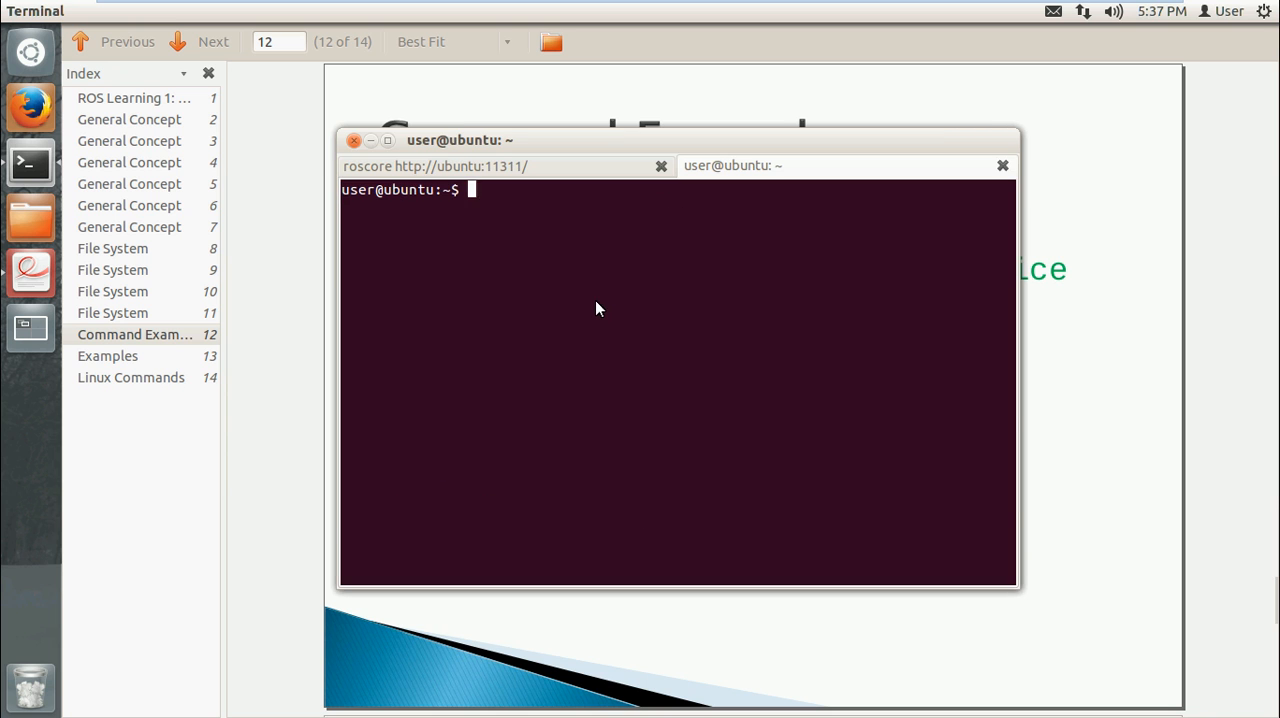
type("roscd")
Run roscd then pwd, confirming the working directory is /opt/ros/hydro
key("Return")
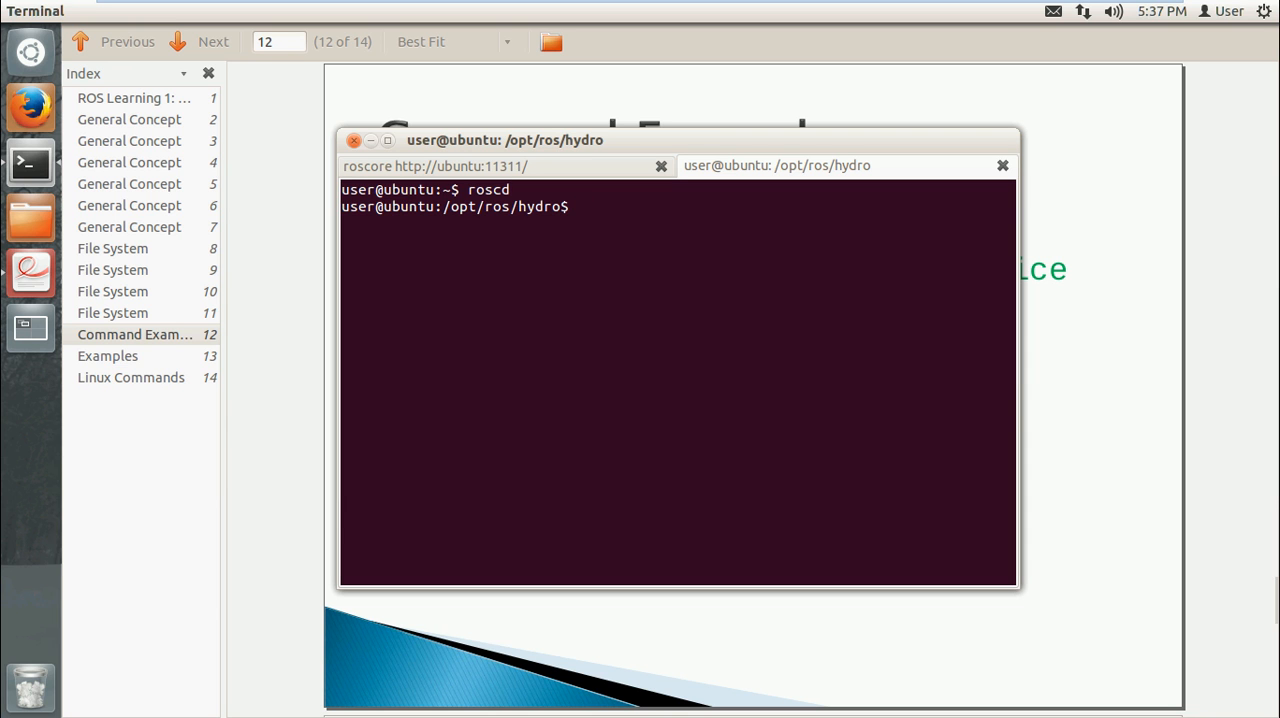
type("pwd")
key("Return")
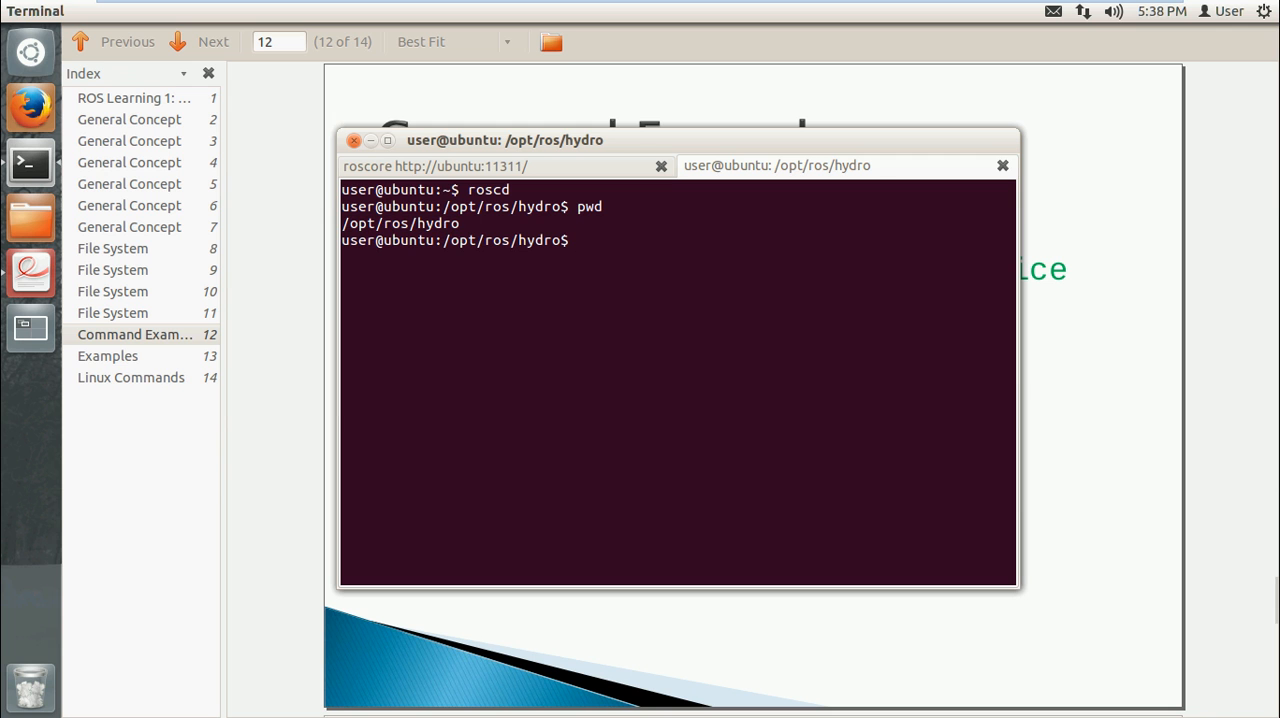
triple_click(463, 220)
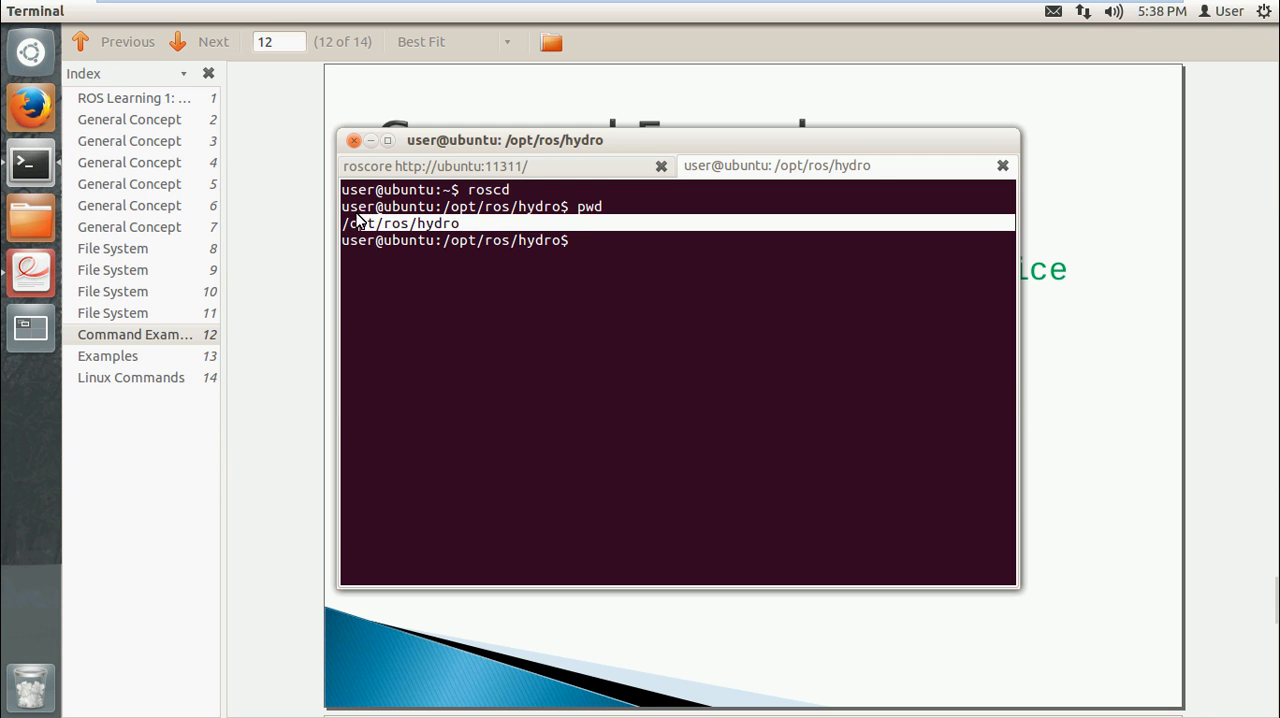
left_click(366, 220)
left_click(457, 220)
triple_click(337, 221)
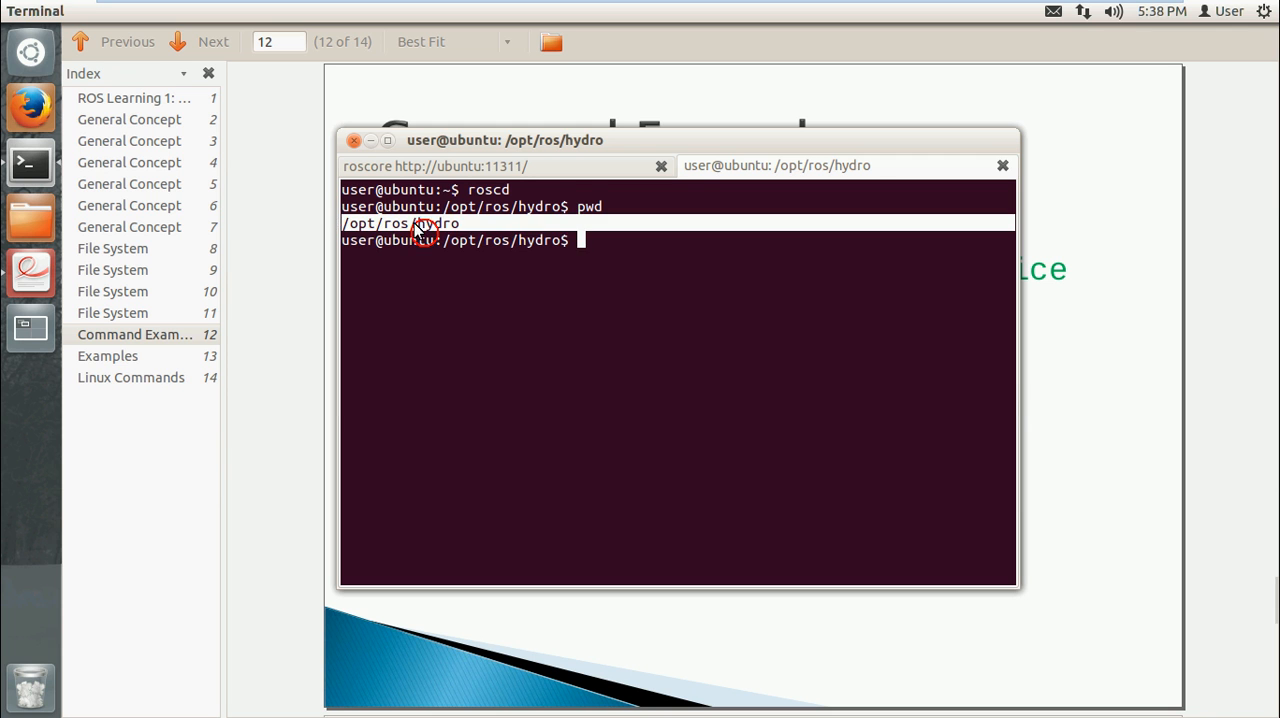
left_click_drag(440, 241, 563, 242)
Arrange the terminal beside the slide and list the ROS folder contents with rosls
left_click(613, 242)
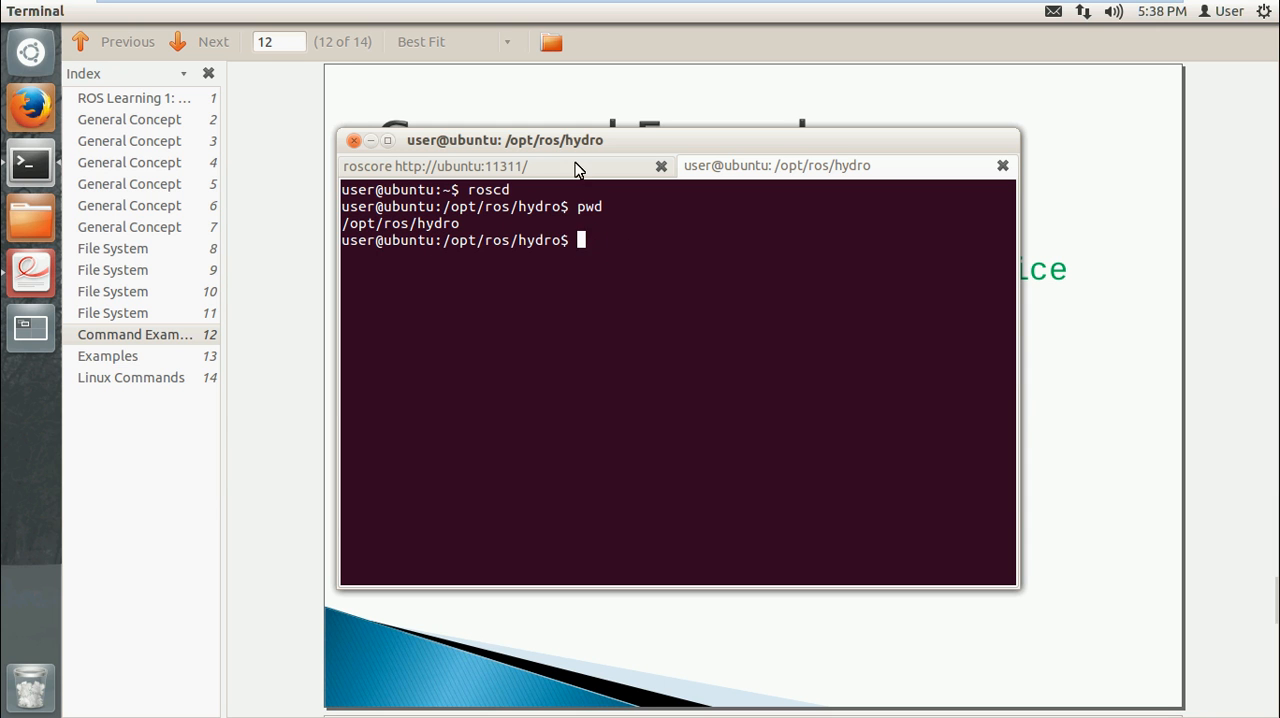
left_click_drag(580, 141, 850, 138)
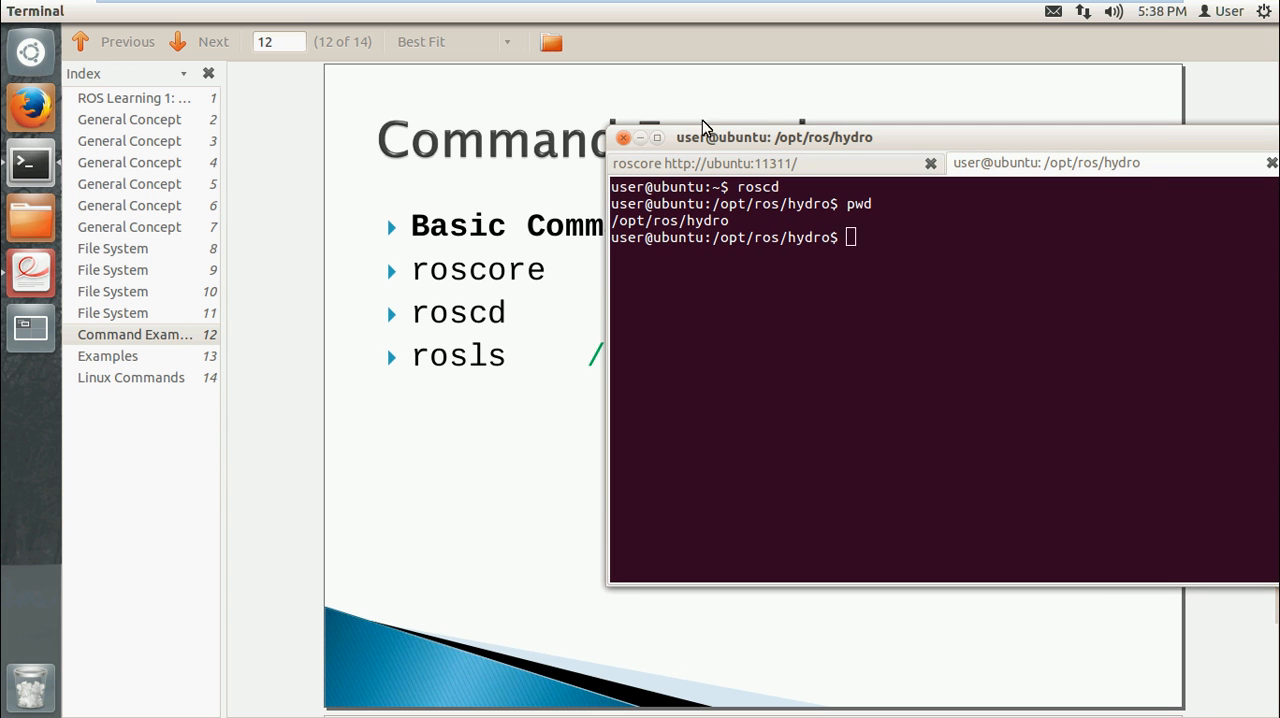
left_click_drag(714, 128, 632, 142)
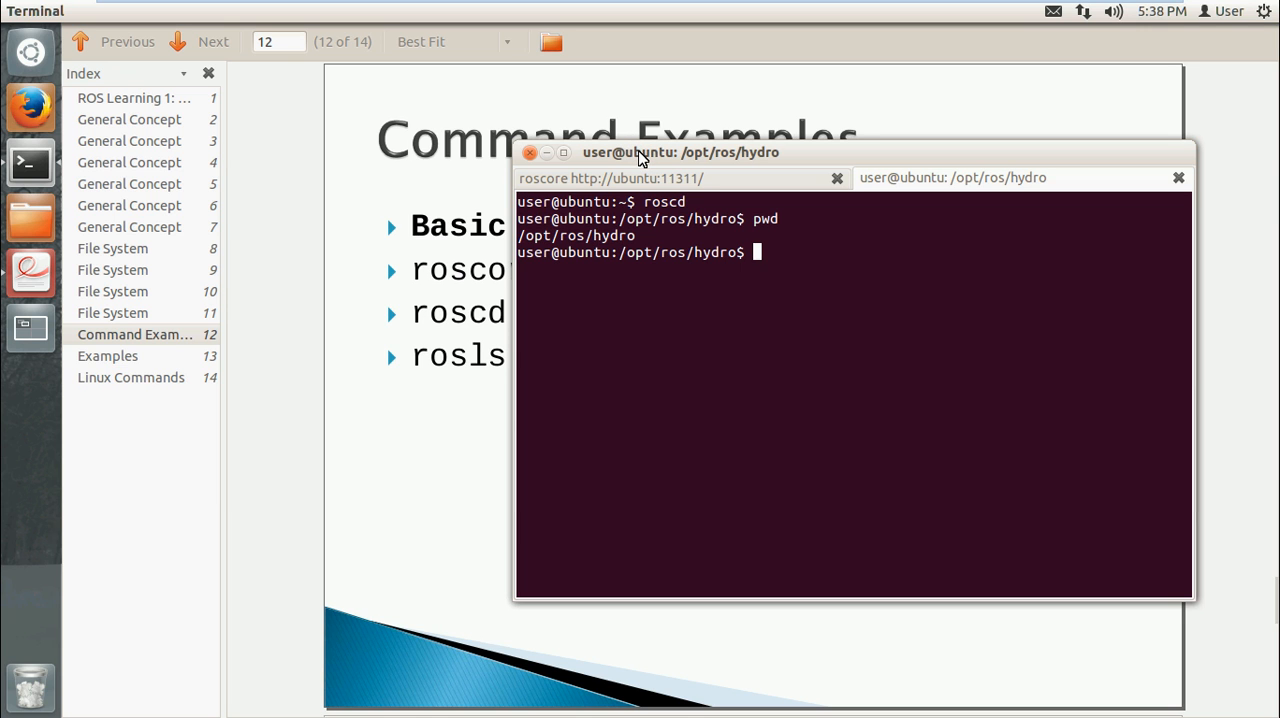
type("rosls")
key("Return")
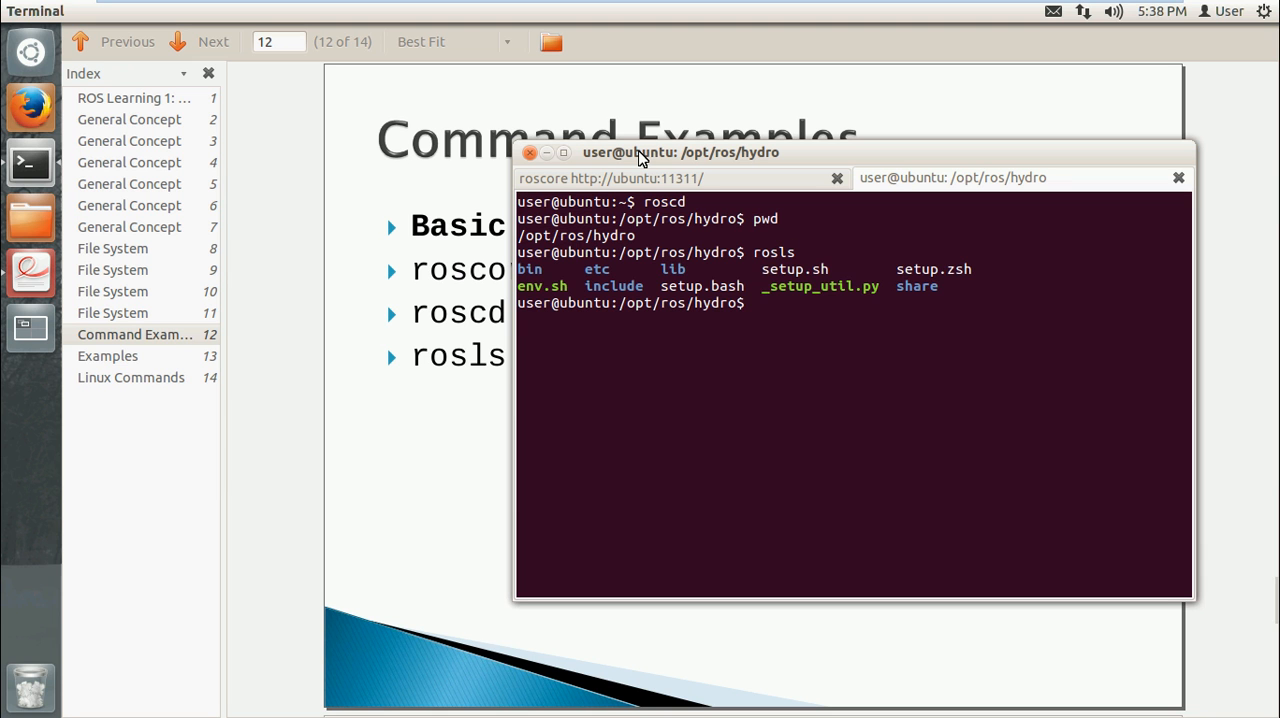
left_click_drag(640, 155, 583, 158)
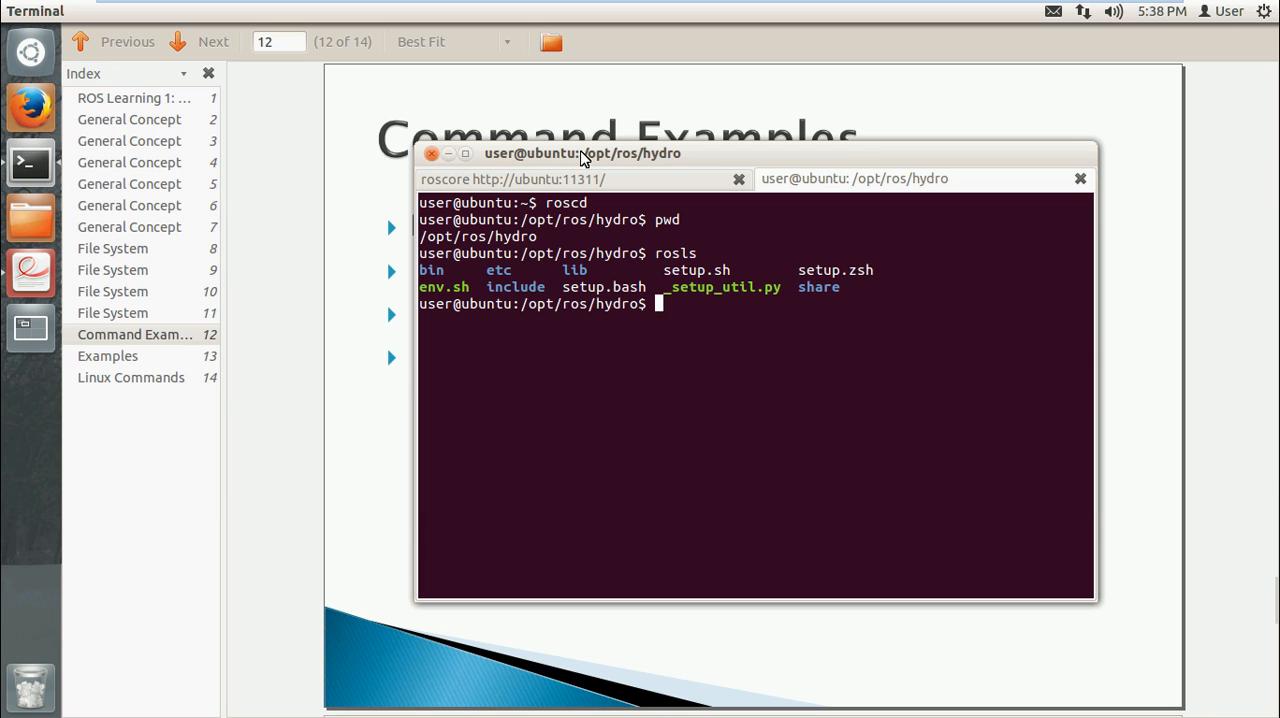
type("ls")
List /opt/ros/hydro again with ls and dir, then bring the slide document back to front
key("Return")
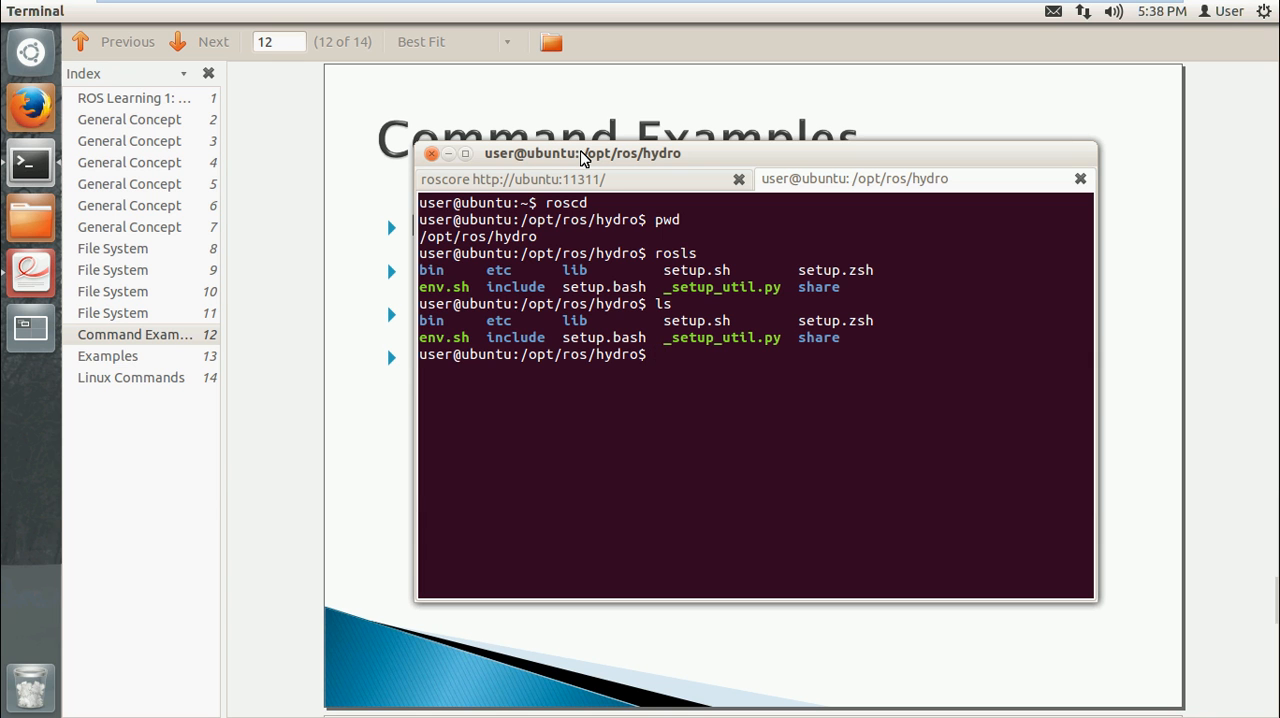
type("dir")
key("Return")
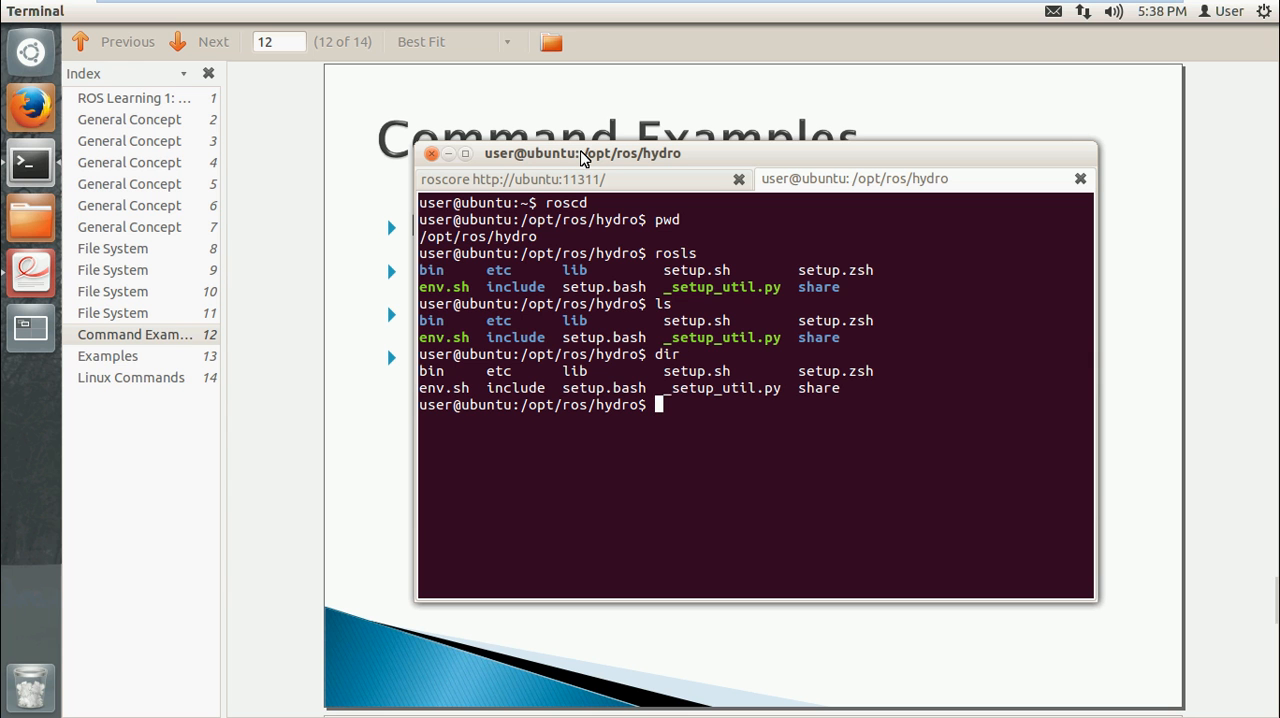
left_click(583, 156)
left_click_drag(583, 156, 654, 89)
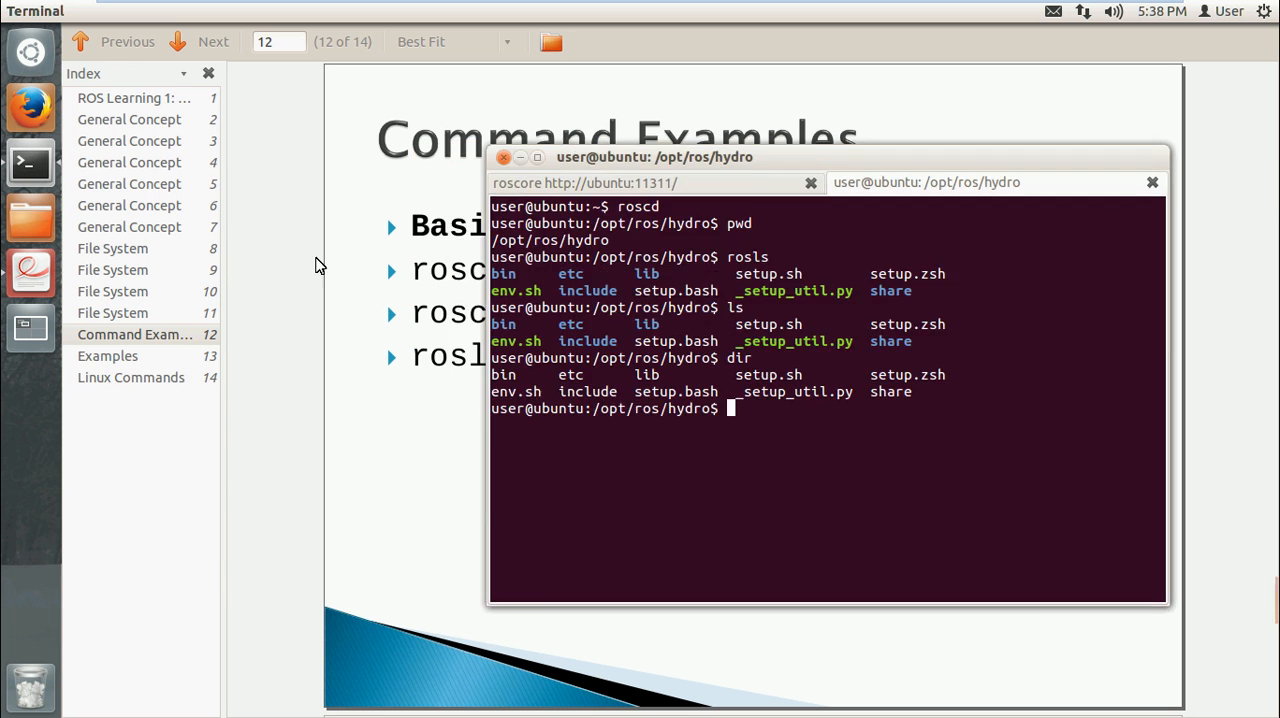
left_click(390, 270)
Advance to the Examples slide and launch a new terminal window
left_click(457, 300)
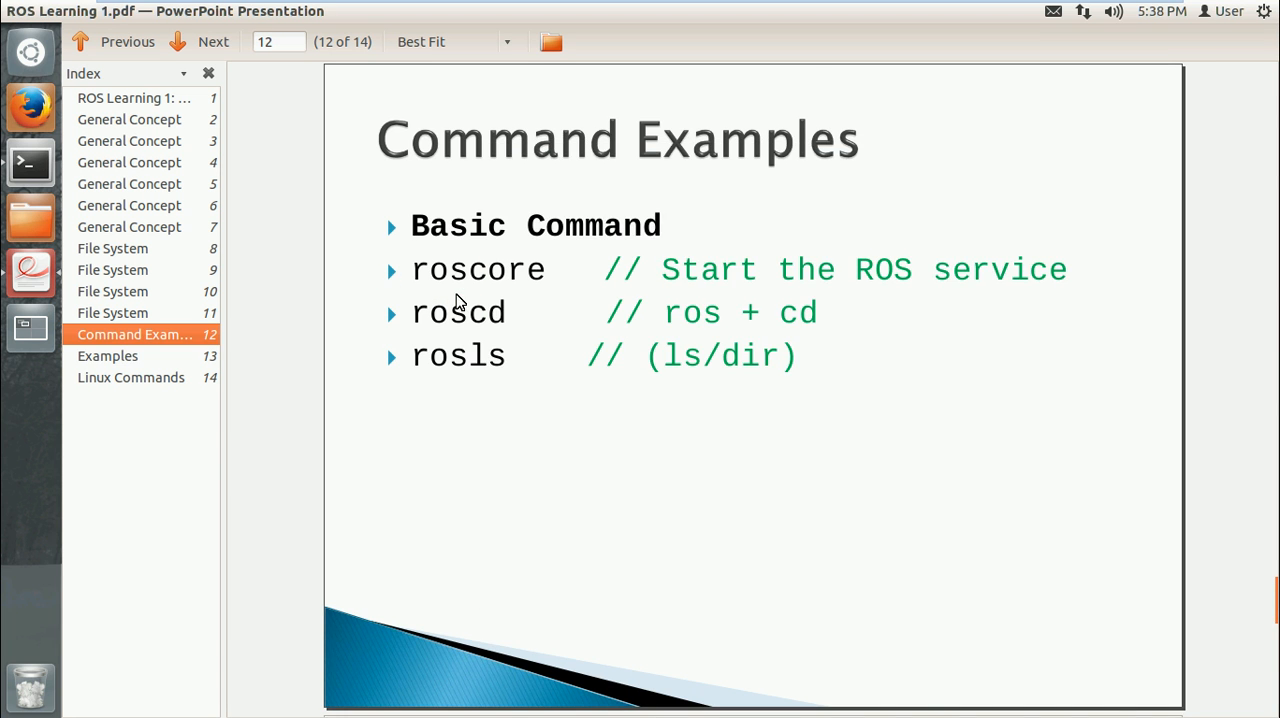
scroll(458, 298, "down", 4)
scroll(460, 305, "down", 1)
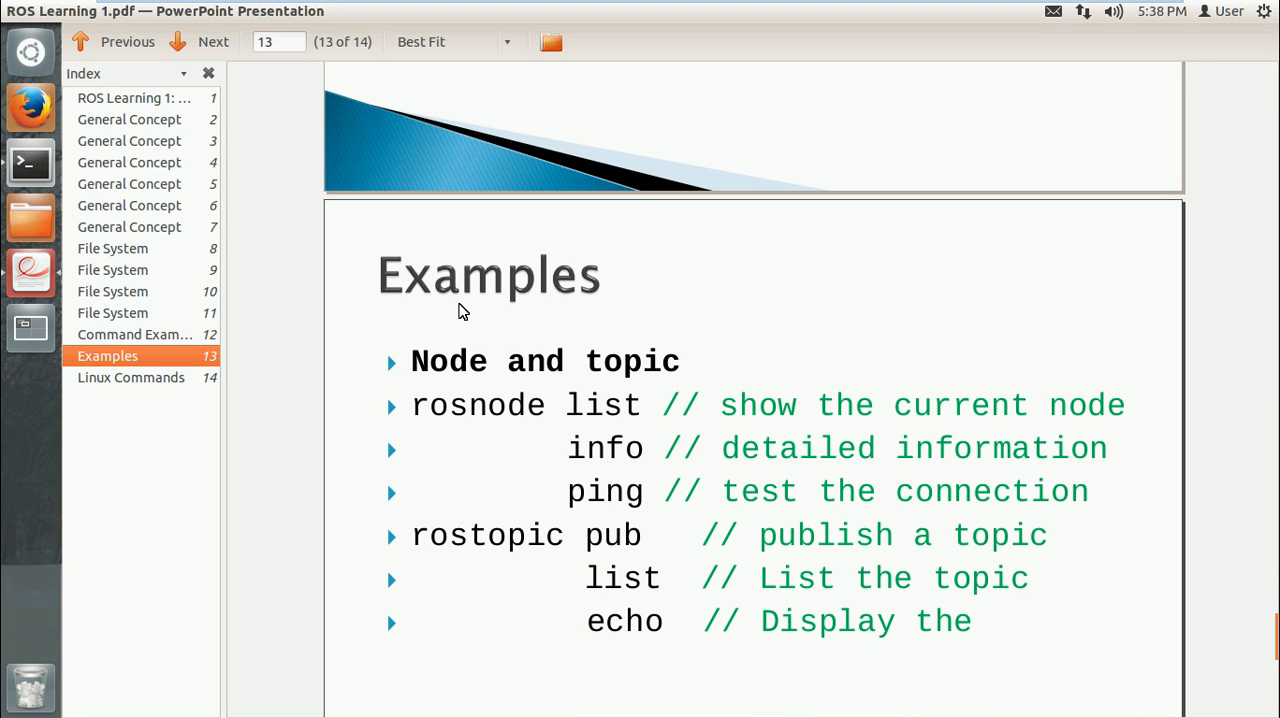
scroll(462, 310, "down", 1)
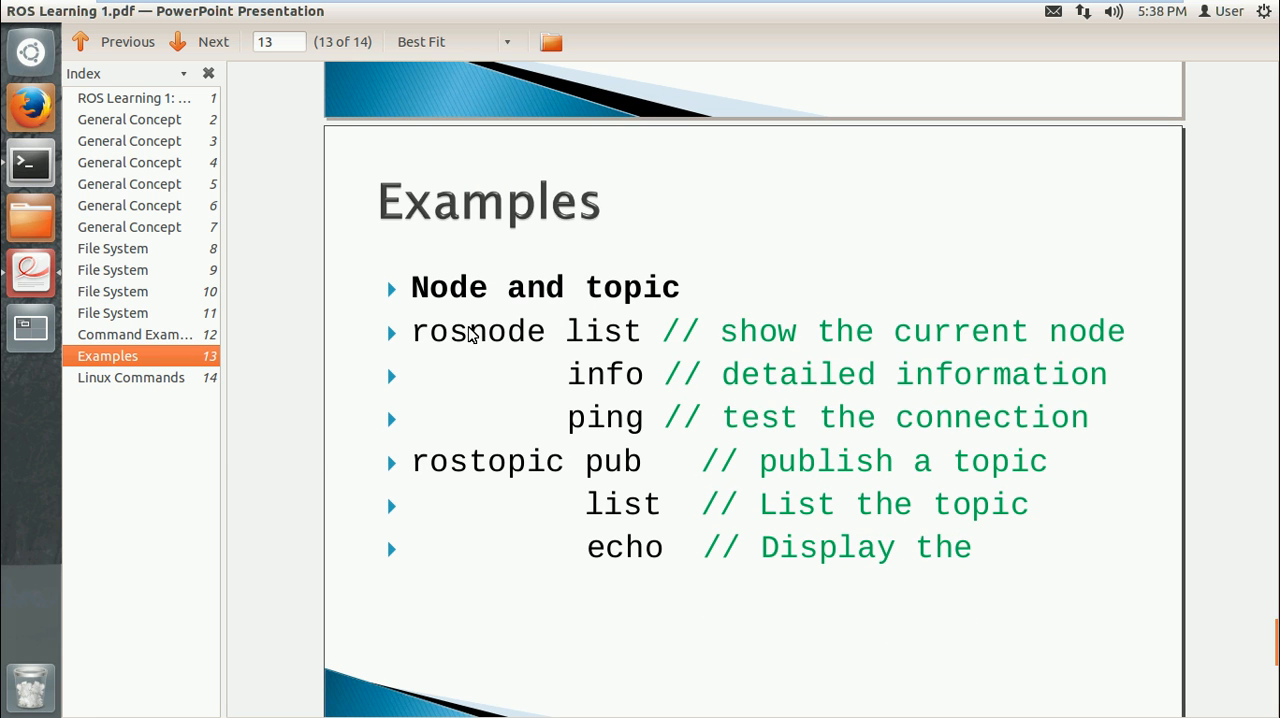
key("ctrl+alt+t")
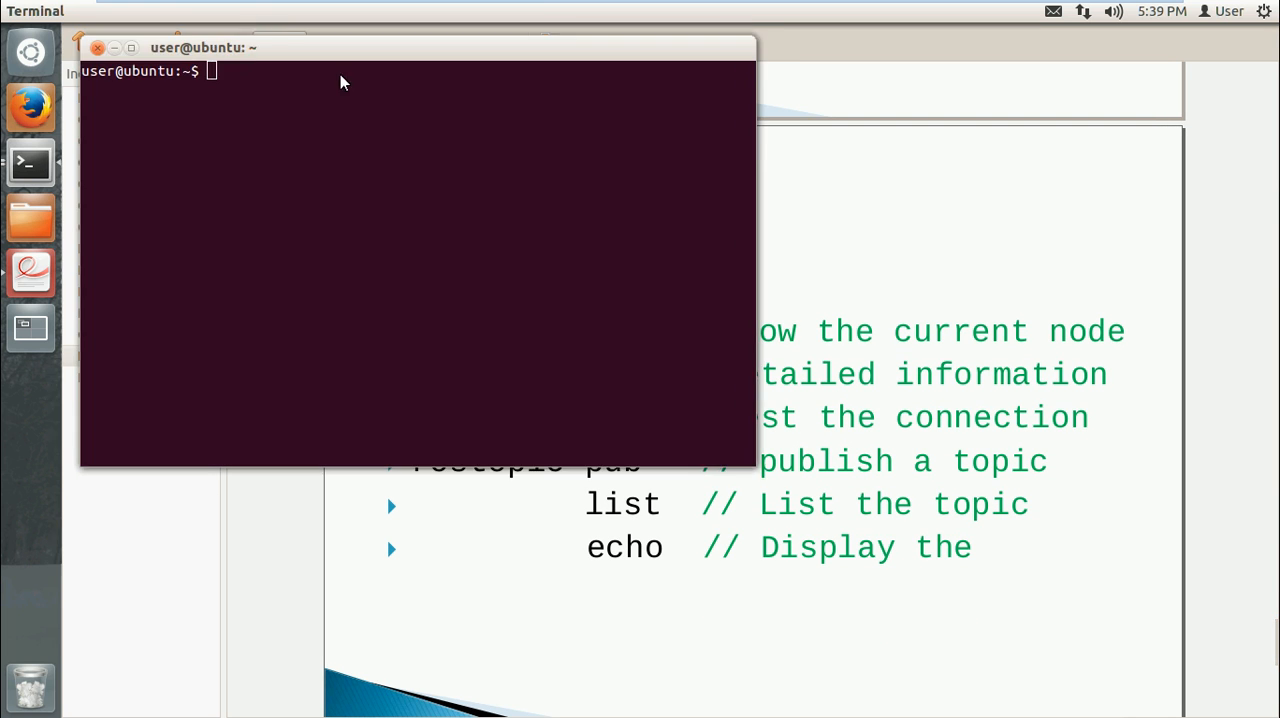
Position the new terminal and run rosnode to show its help, noting the ping and list subcommands
mouse_move(215, 35)
left_mouse_down()
mouse_move(675, 175)
mouse_move(536, 201)
left_mouse_up()
left_click(613, 204)
left_click_drag(613, 204, 671, 201)
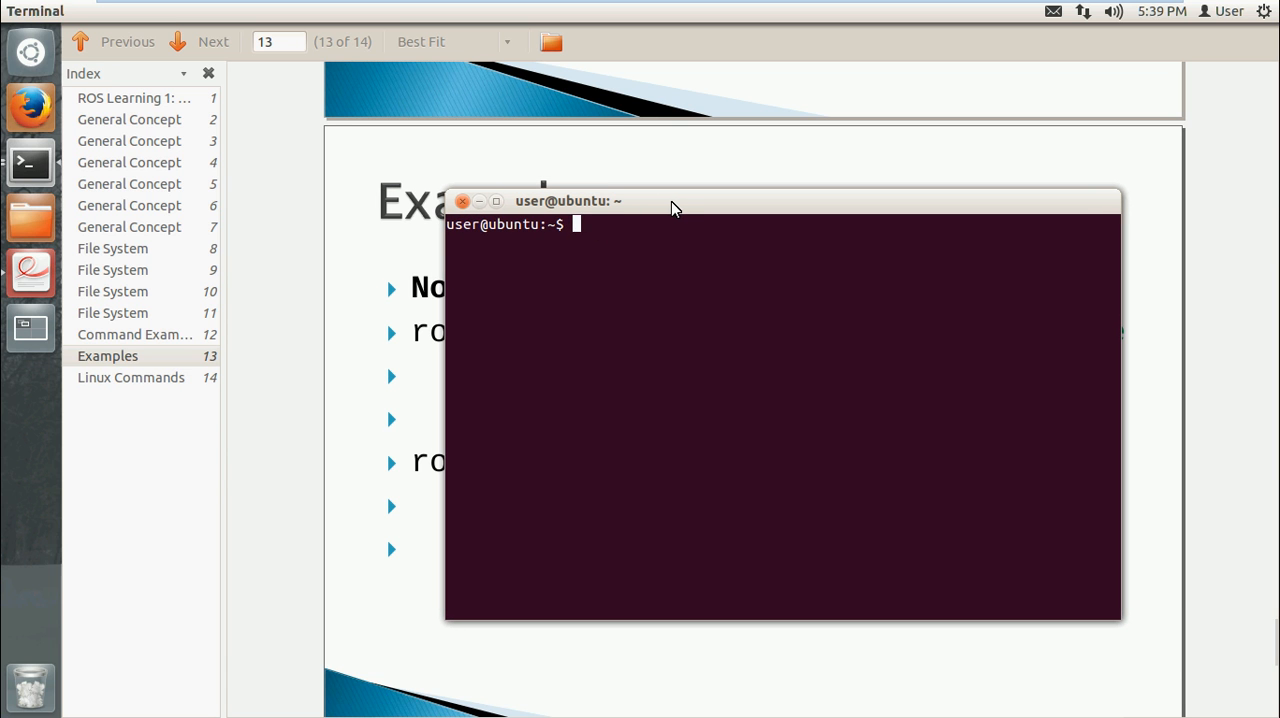
type("ros")
type("node")
key("Return")
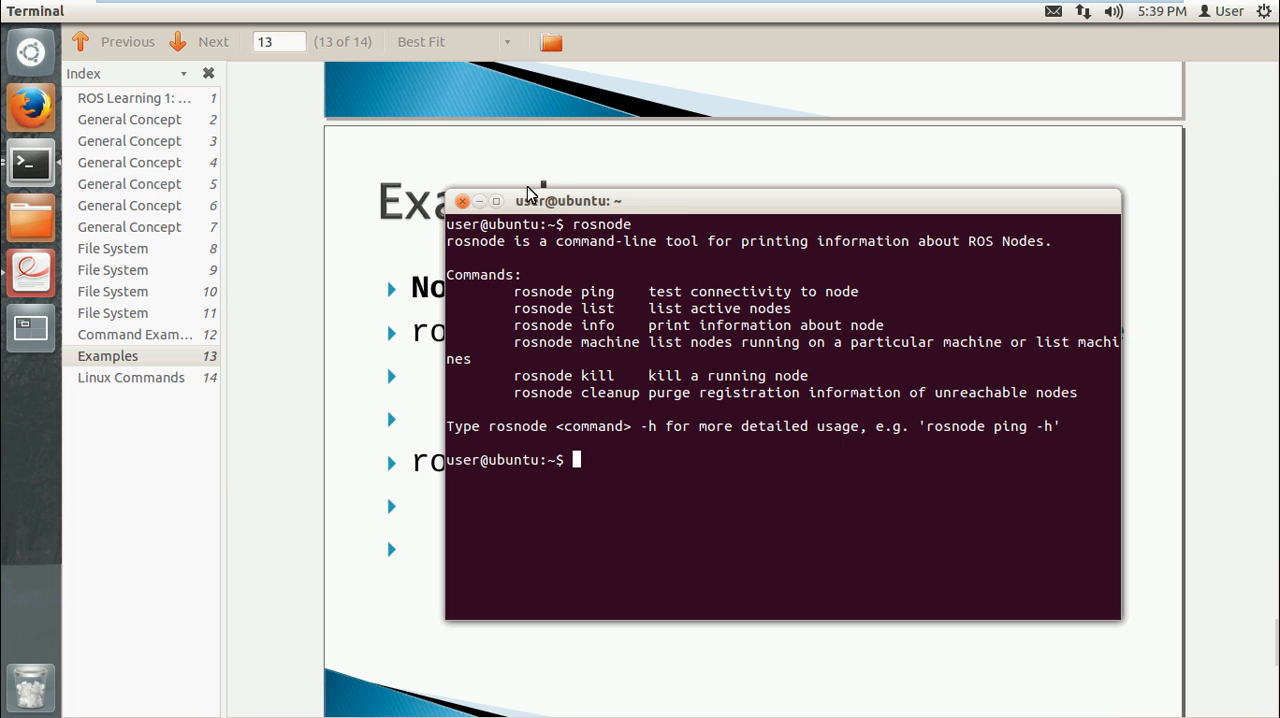
double_click(598, 291)
left_click(600, 301)
double_click(592, 292)
left_click(567, 299)
double_click(597, 308)
left_click(684, 309)
Run rosnode list, which reports the single active node /rosout
left_click_drag(674, 205, 631, 145)
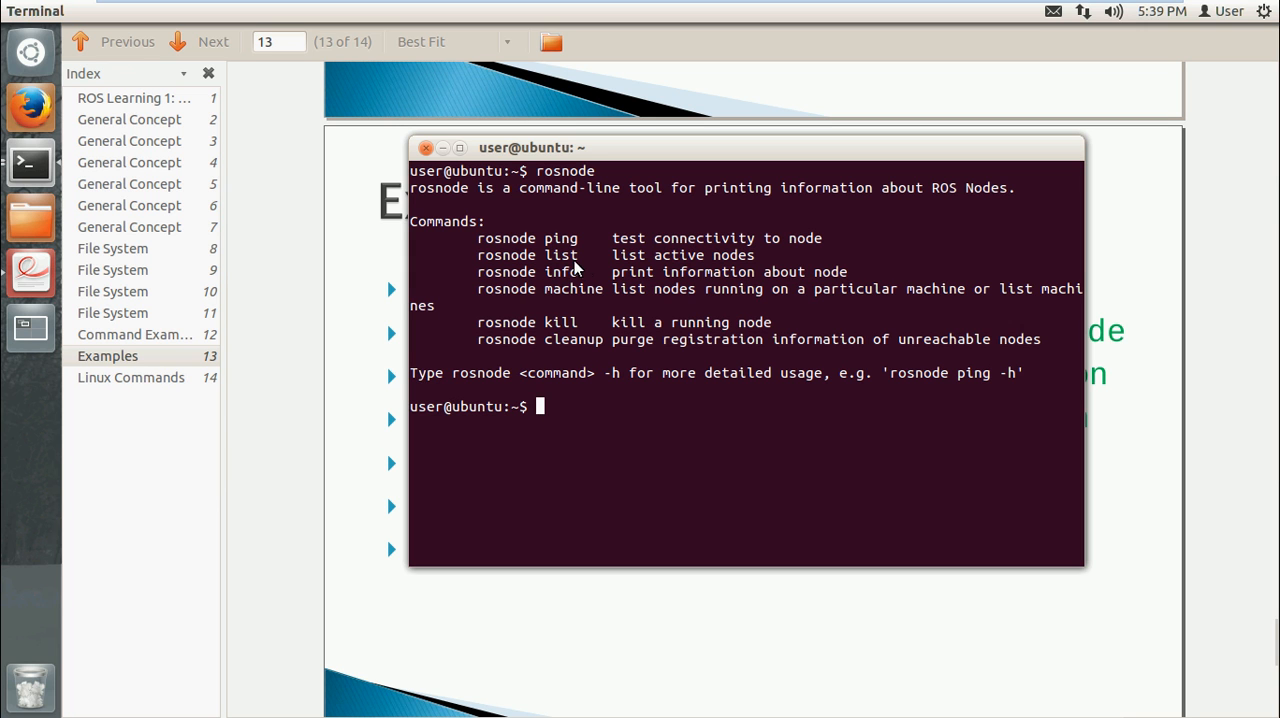
type("ros")
type("node list")
key("Return")
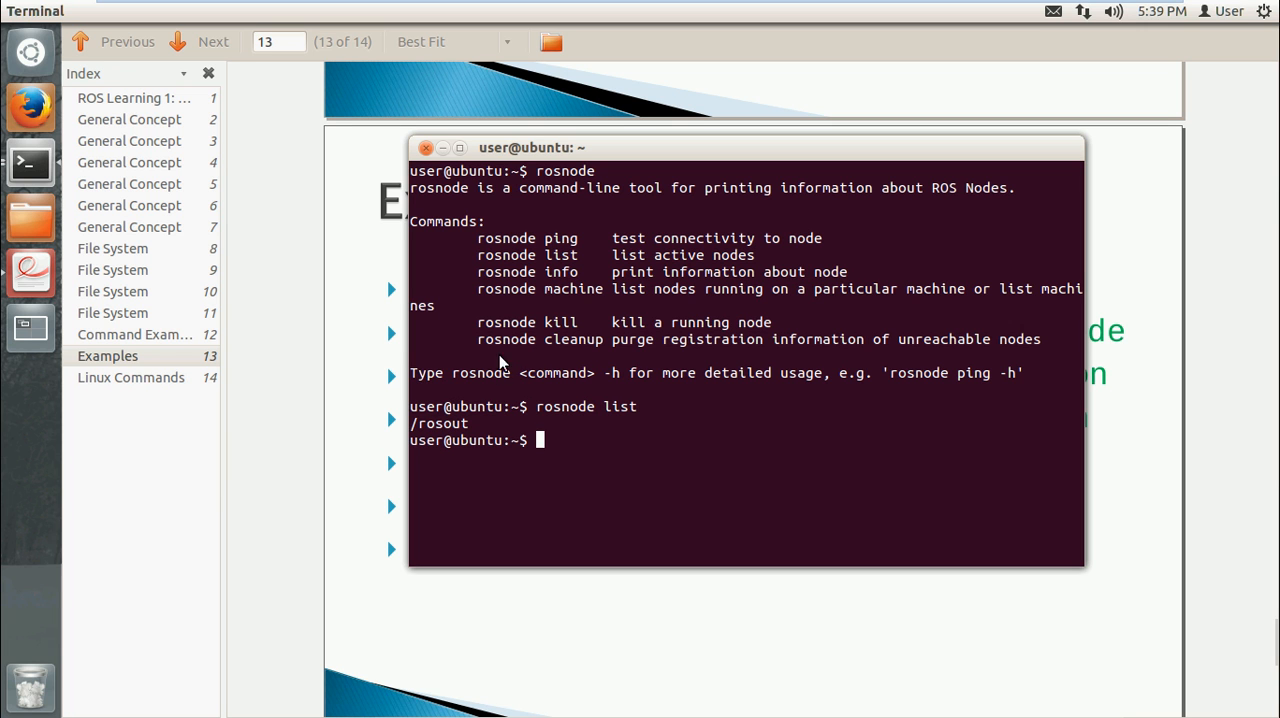
left_click_drag(469, 423, 407, 423)
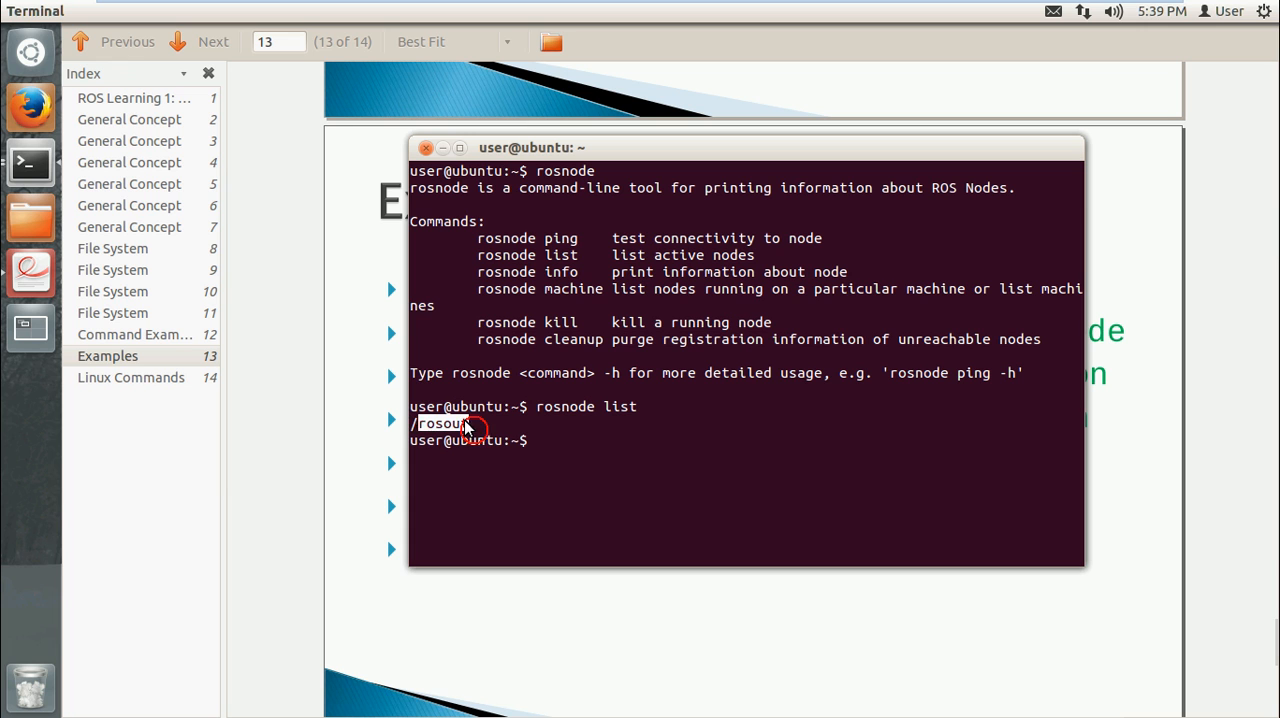
left_click(700, 412)
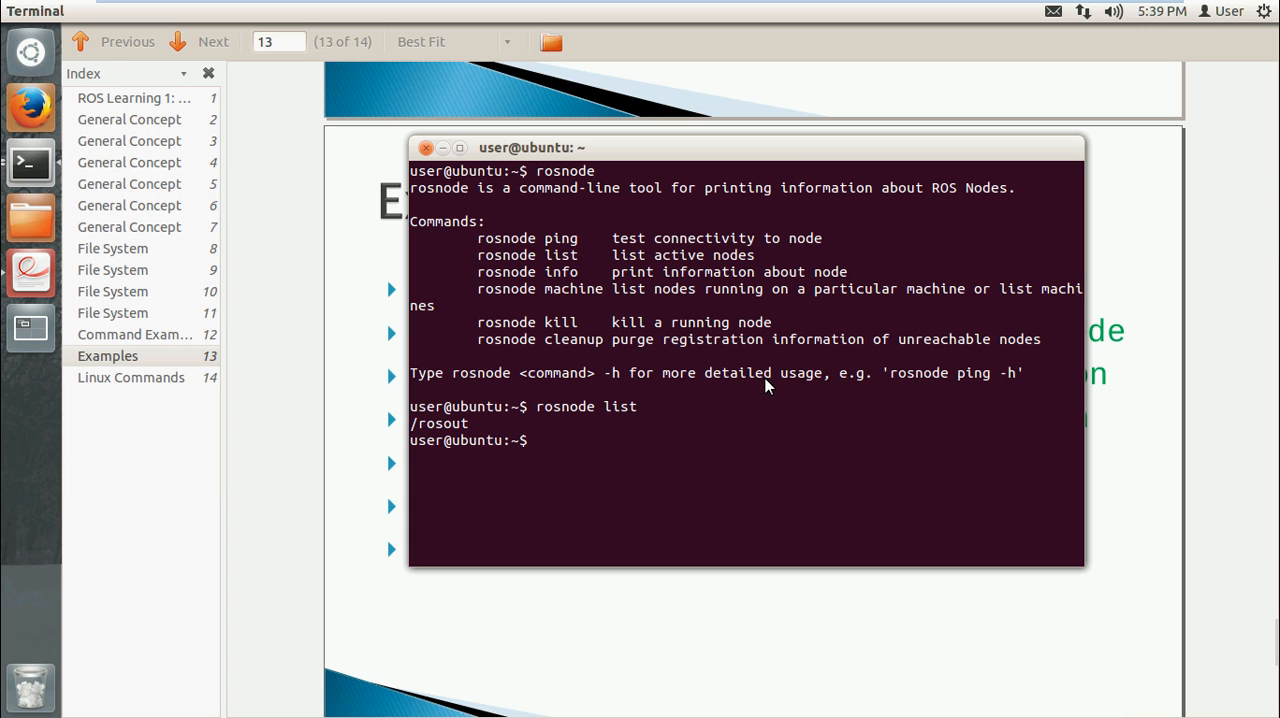
type("rosnode inof")
Run rosnode info /rosout and review its Publications, Subscriptions and Services sections
key("BackSpace")
key("BackSpace")
key("BackSpace")
key("BackSpace")
type("nfo ")
type("/rosout")
key("Return")
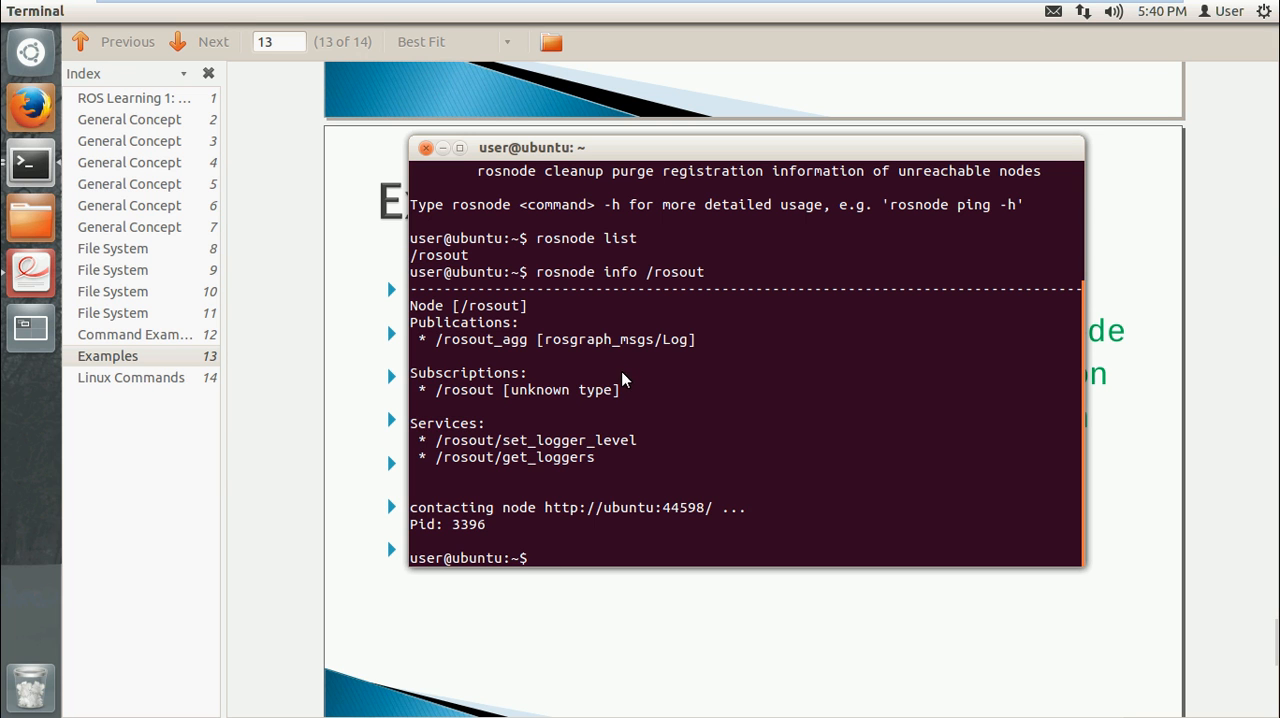
double_click(424, 322)
left_click(418, 372)
left_click_drag(418, 372, 519, 373)
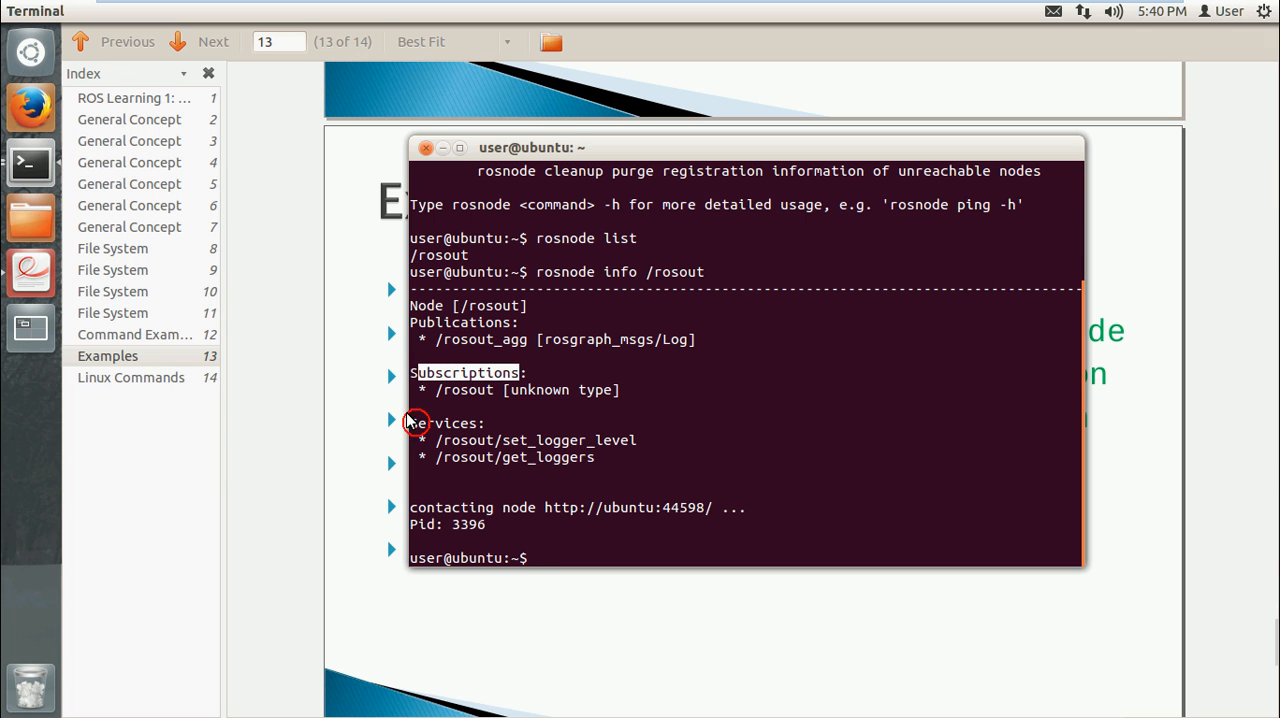
left_click_drag(411, 422, 482, 422)
left_click(478, 422)
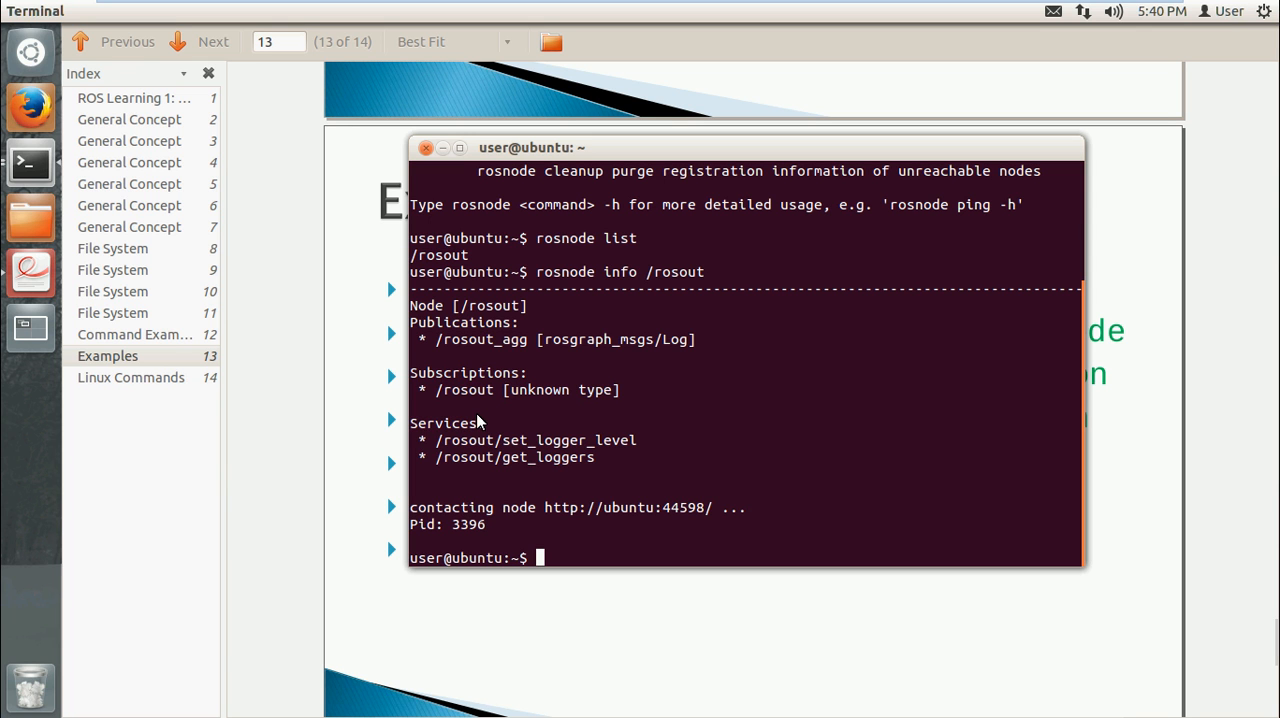
type("rosrun")
type(" tu")
type("rt")
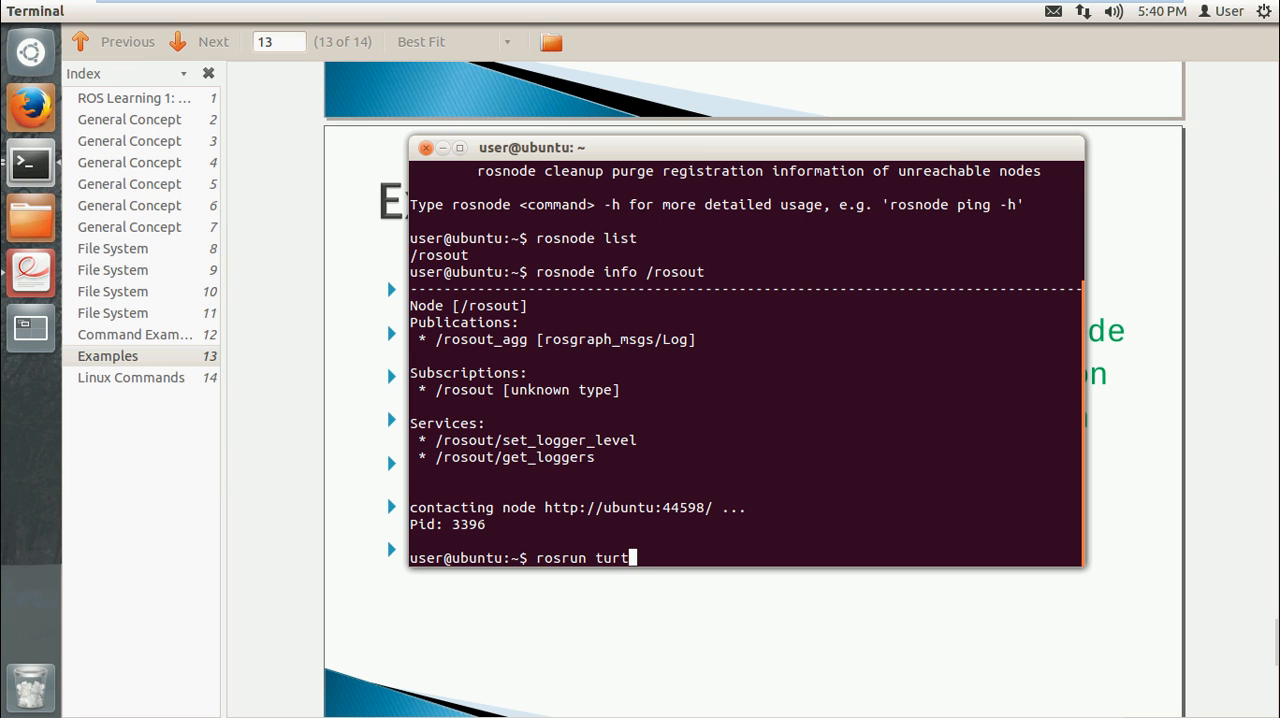
type("lesim")
type(" tu")
type("rtlesim_")
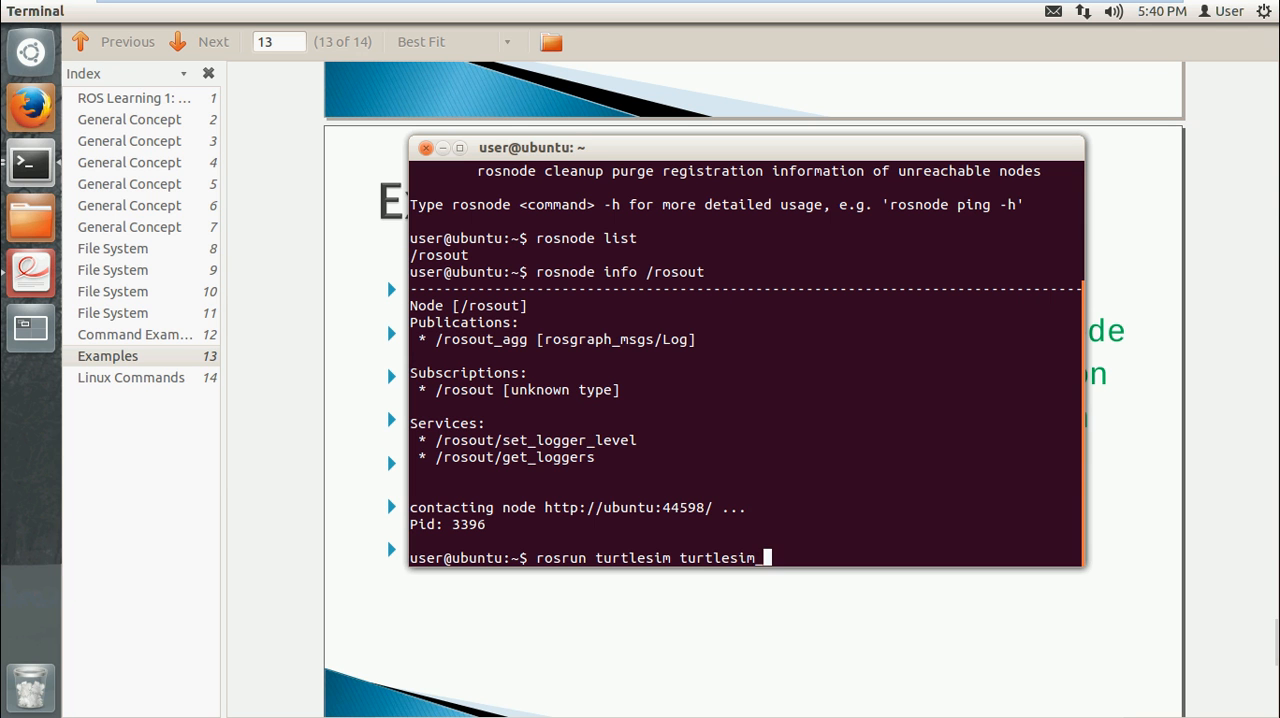
type("node")
Run rosrun turtlesim turtlesim_node and place the TurtleSim window beside the terminal
key("Return")
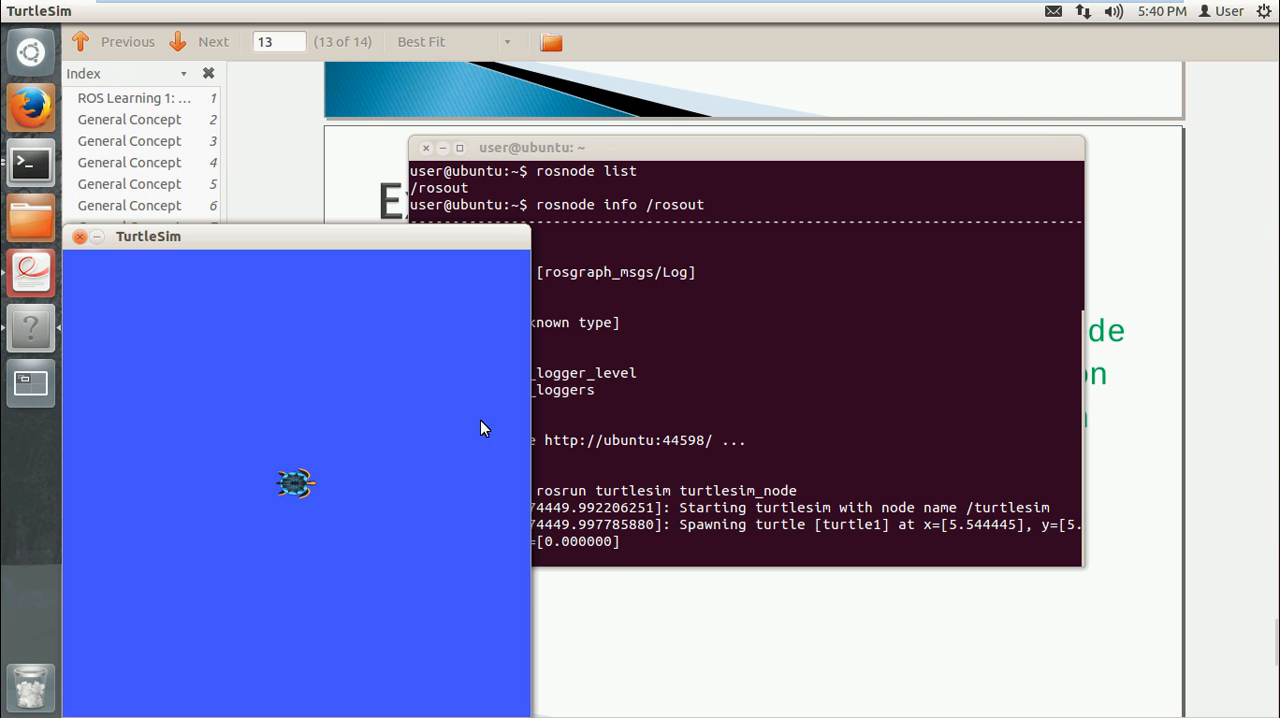
left_click_drag(264, 240, 979, 141)
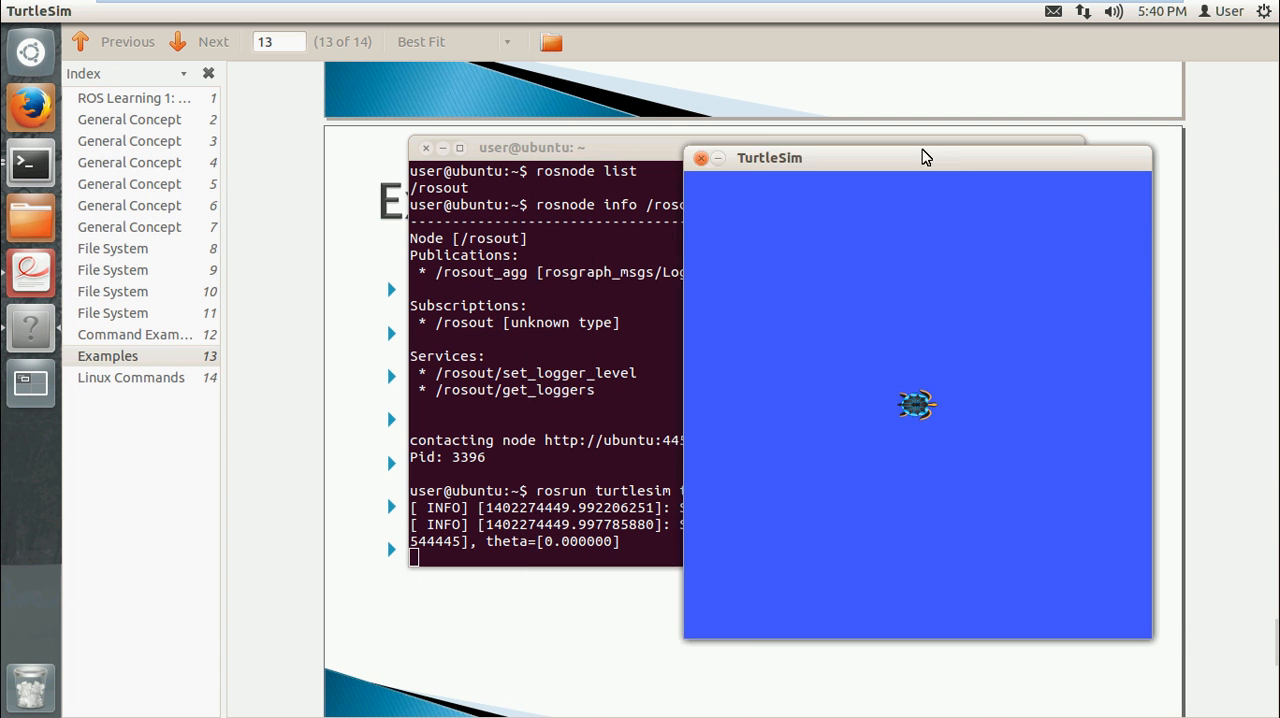
left_click_drag(730, 160, 420, 156)
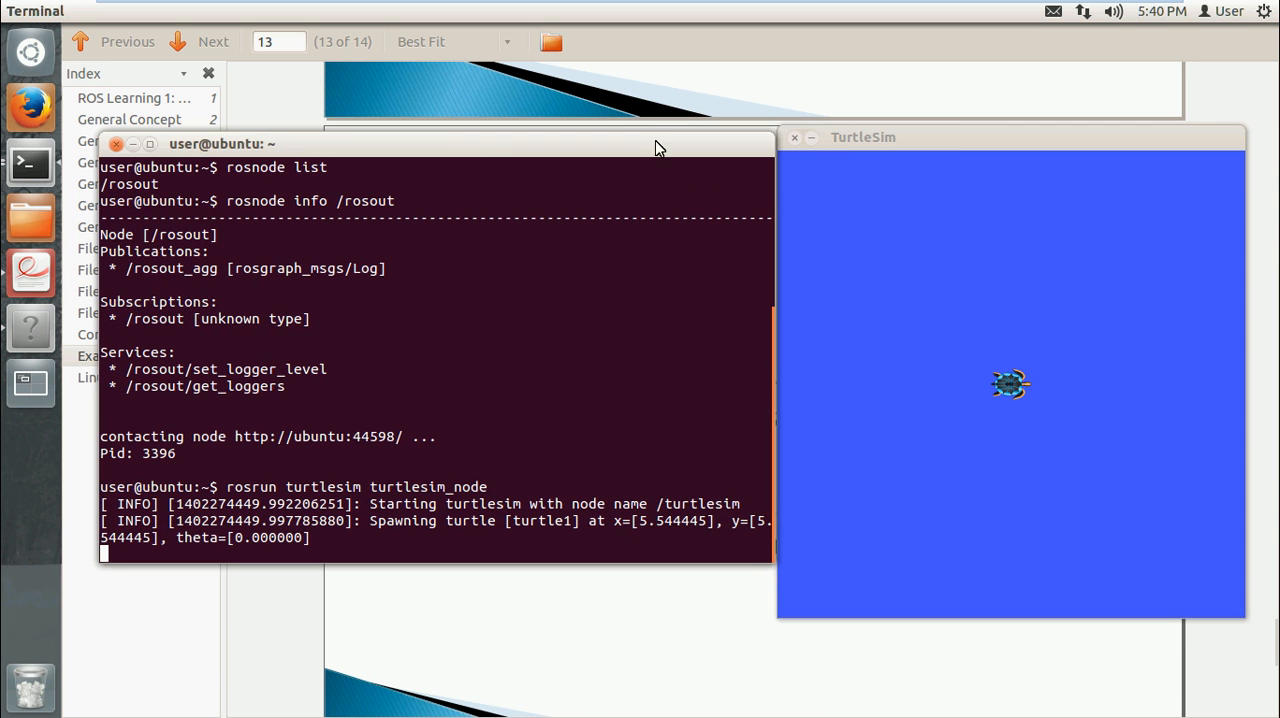
mouse_move(866, 137)
left_mouse_down()
mouse_move(886, 118)
mouse_move(875, 118)
left_mouse_up()
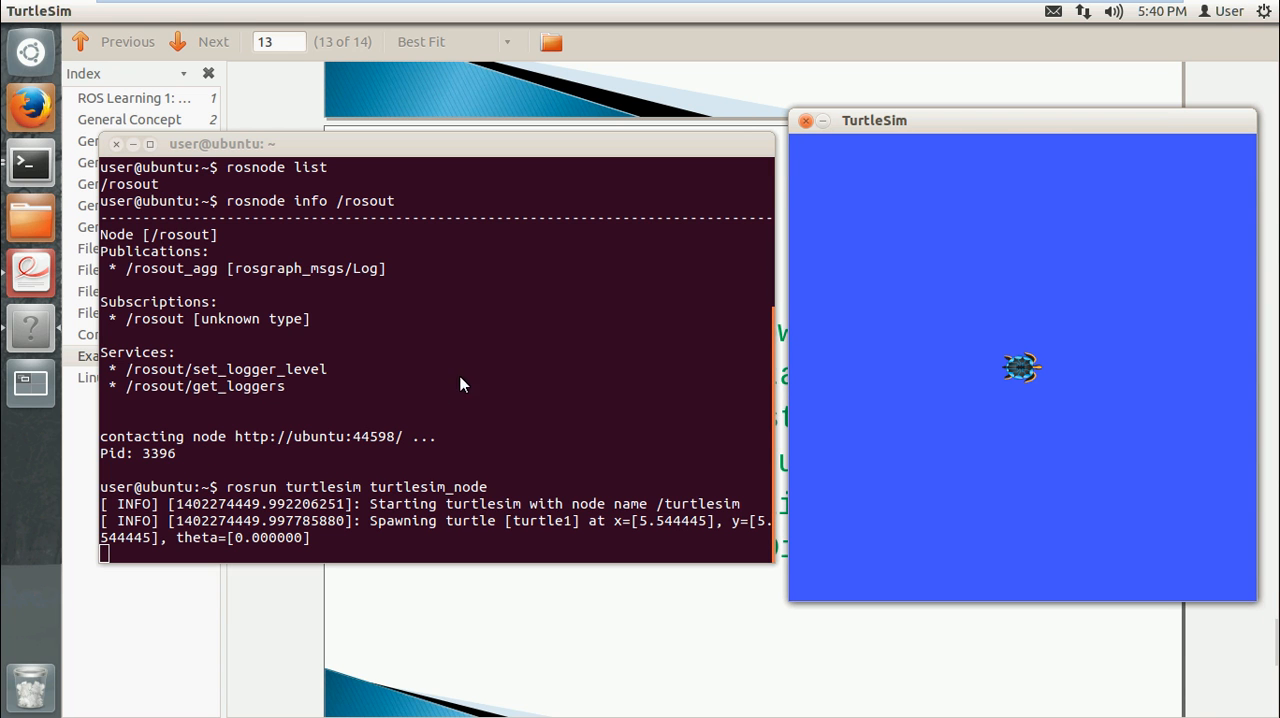
In a new terminal tab, run rosnode list showing /rosout and /turtlesim
right_click(440, 300)
left_click(475, 342)
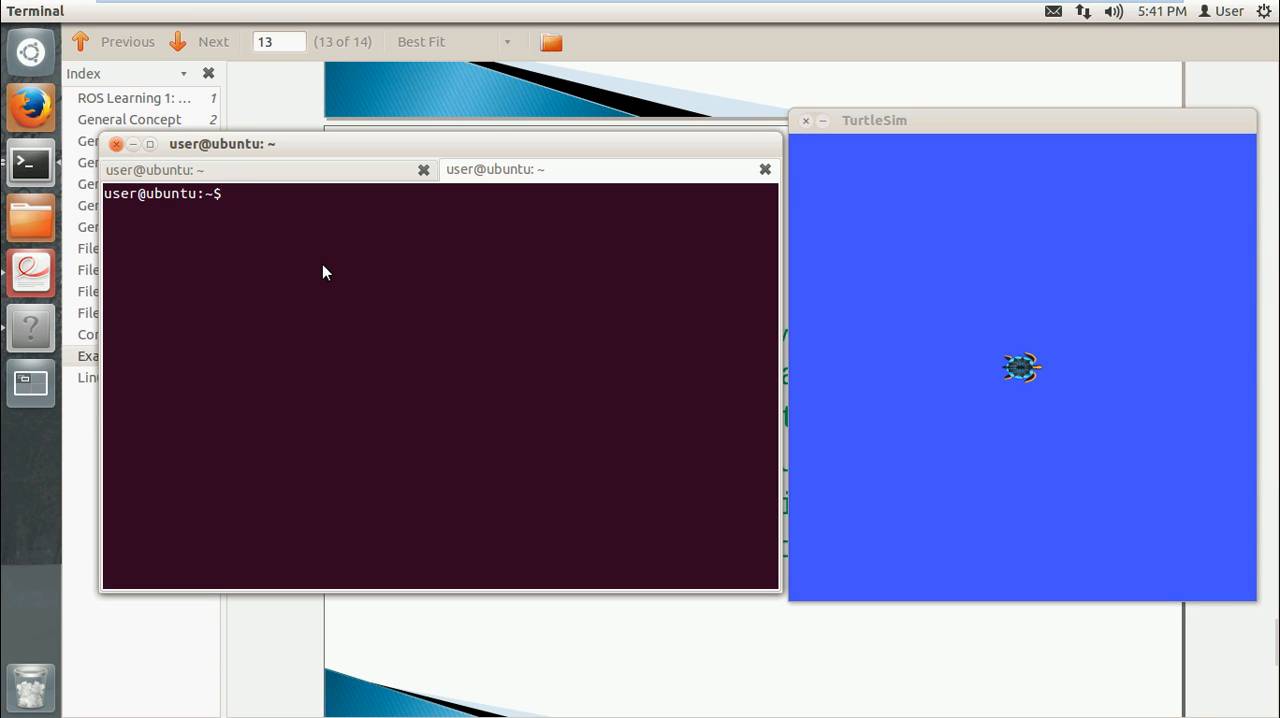
type("rosnode list")
key("Return")
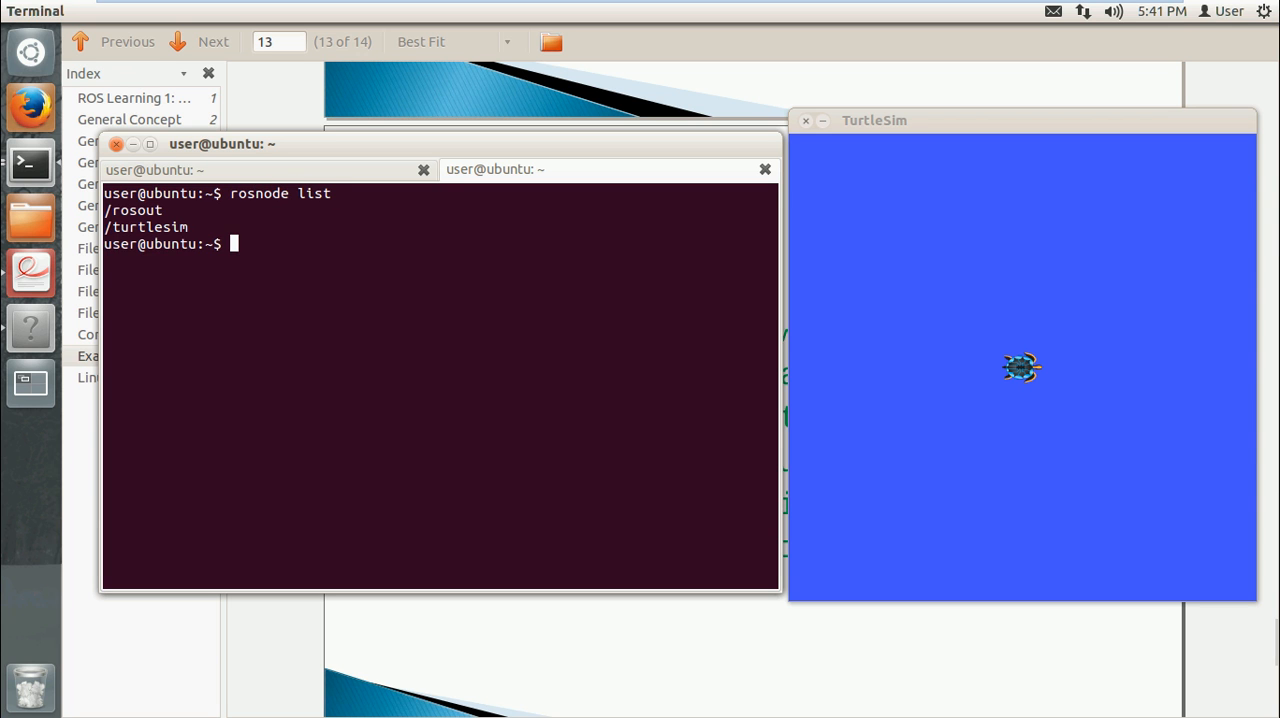
mouse_move(190, 227)
left_mouse_down()
mouse_move(127, 228)
mouse_move(185, 227)
left_mouse_up()
type("rosnode ping ")
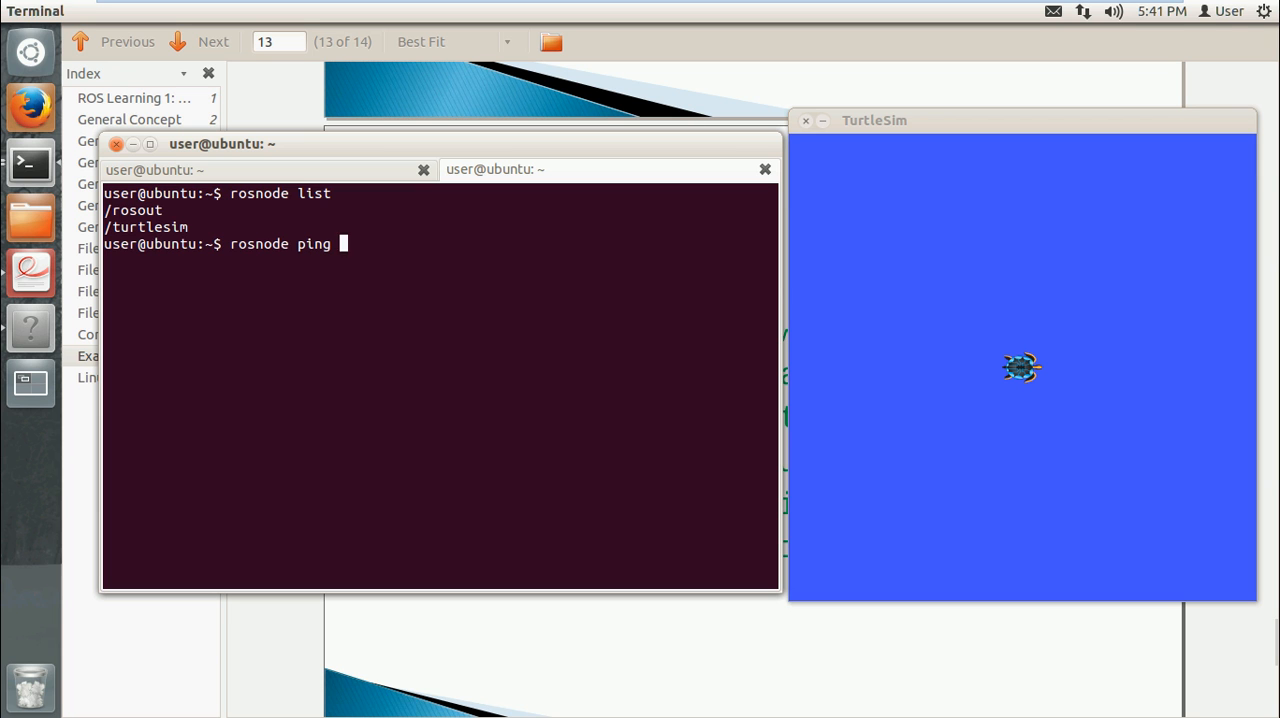
type("/turtle")
type("sim")
Run rosnode ping /turtlesim, stop it with Ctrl+C to get the average, then clear the screen
key("Return")
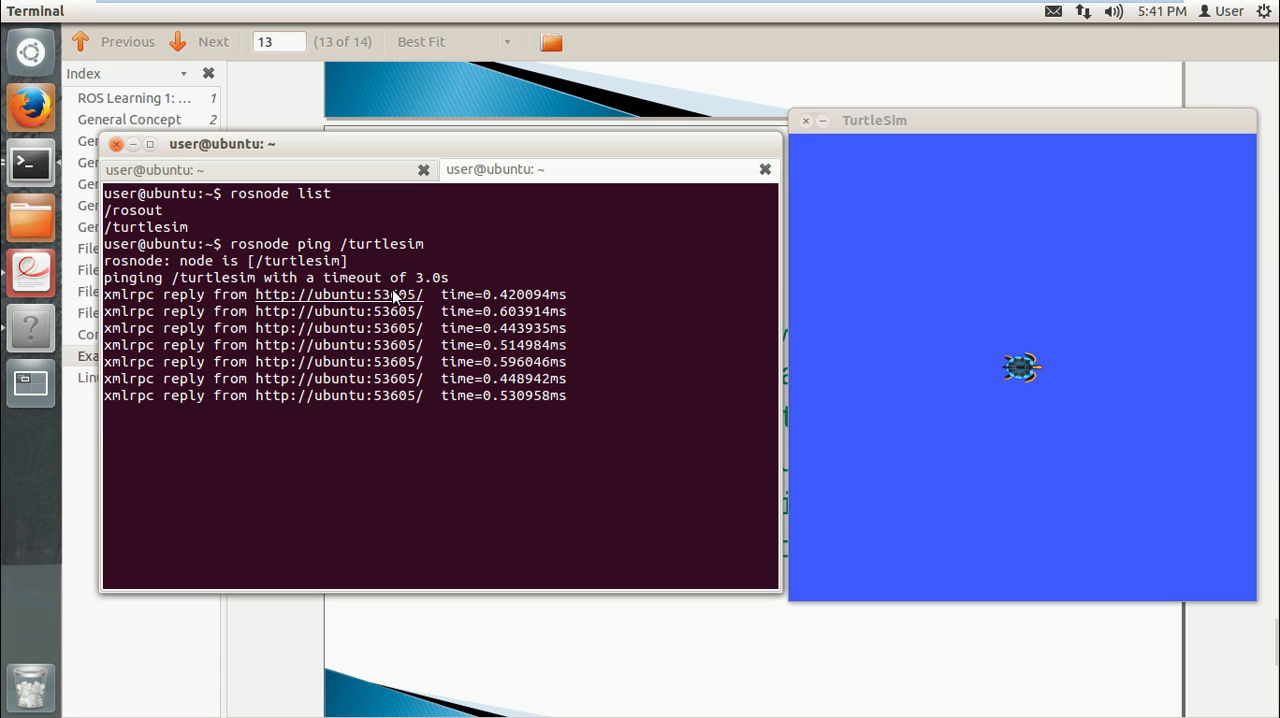
left_click_drag(483, 294, 560, 292)
left_click(543, 310)
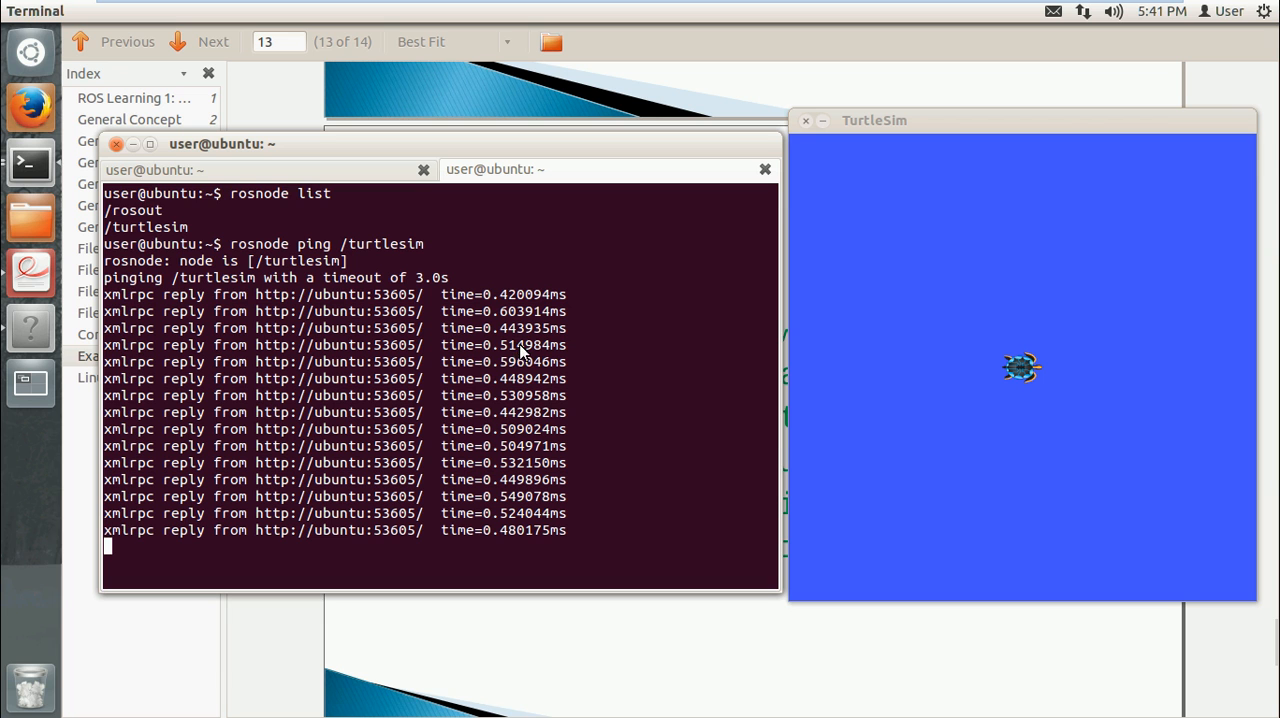
key("ctrl+c")
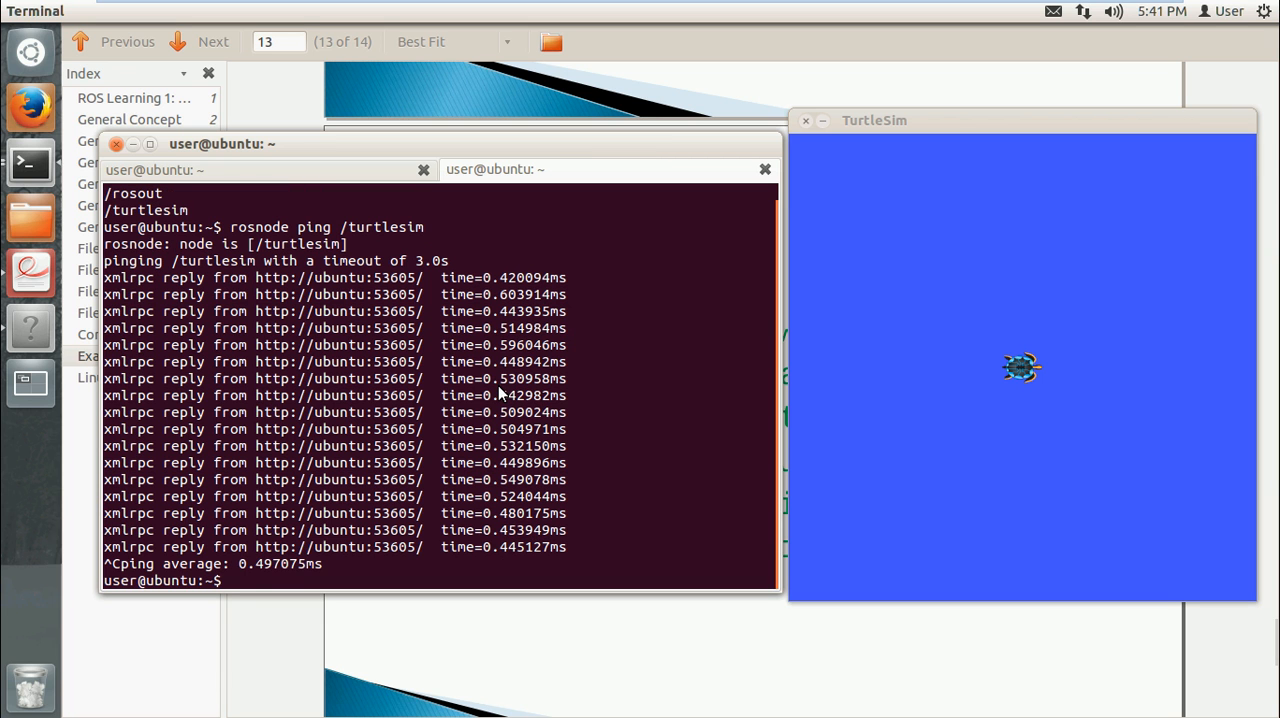
type("clear")
key("Return")
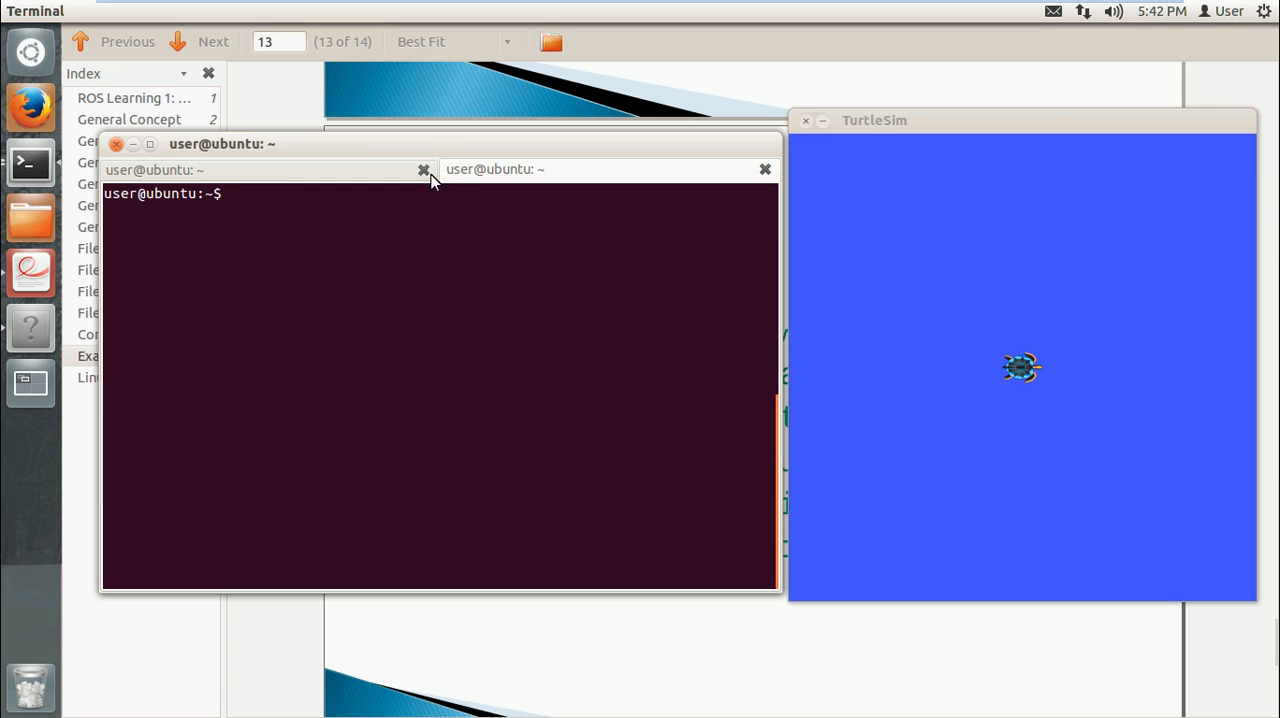
type("ros")
type("to")
type("pic")
Run rostopic to print its help and point out the bw, echo and info subcommands
key("Return")
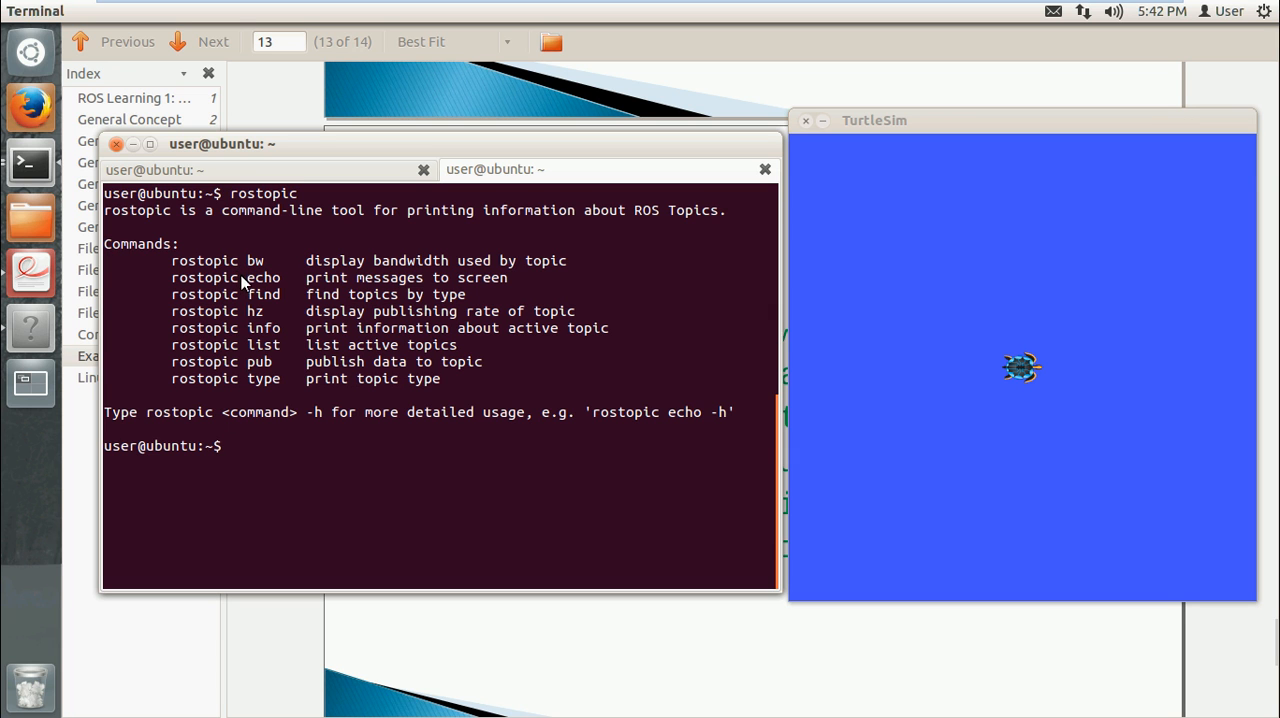
left_click_drag(248, 268, 282, 278)
left_click(271, 298)
double_click(252, 329)
left_click(257, 343)
Point out the list and pub subcommands and pub's publish-data description in the help
double_click(257, 343)
left_click(238, 361)
double_click(258, 361)
left_click_drag(276, 361, 480, 361)
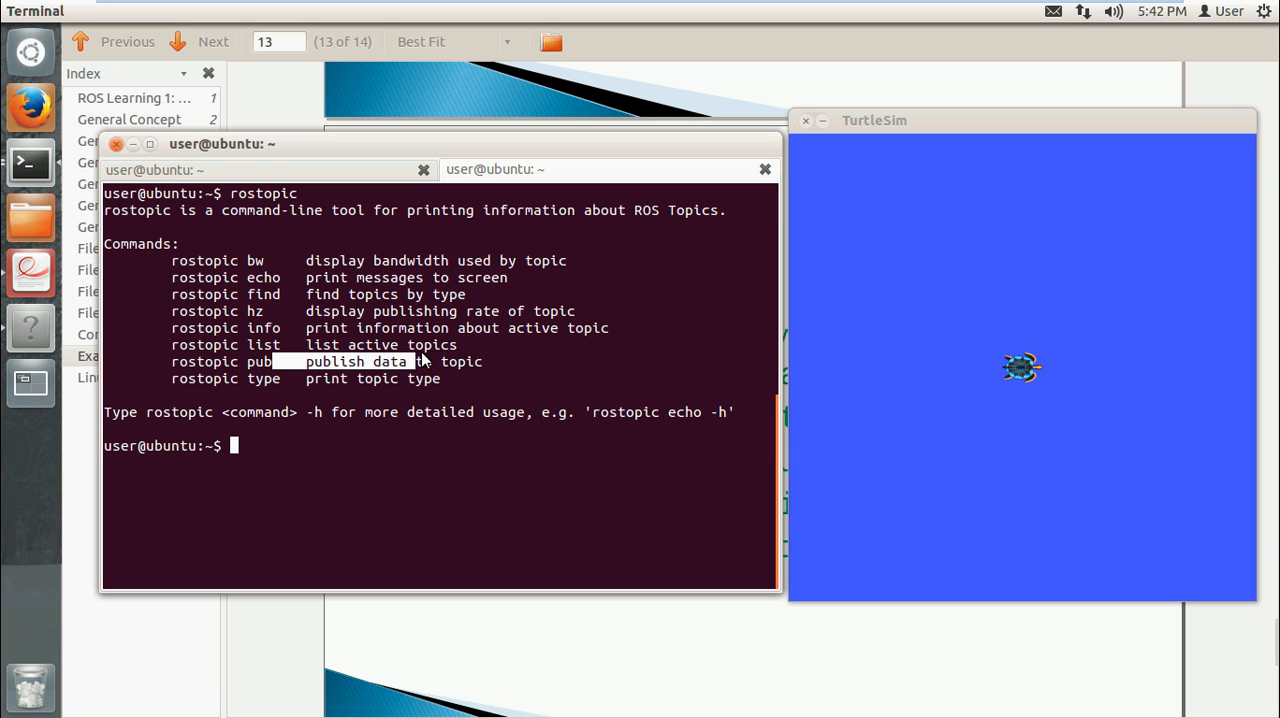
left_click(263, 445)
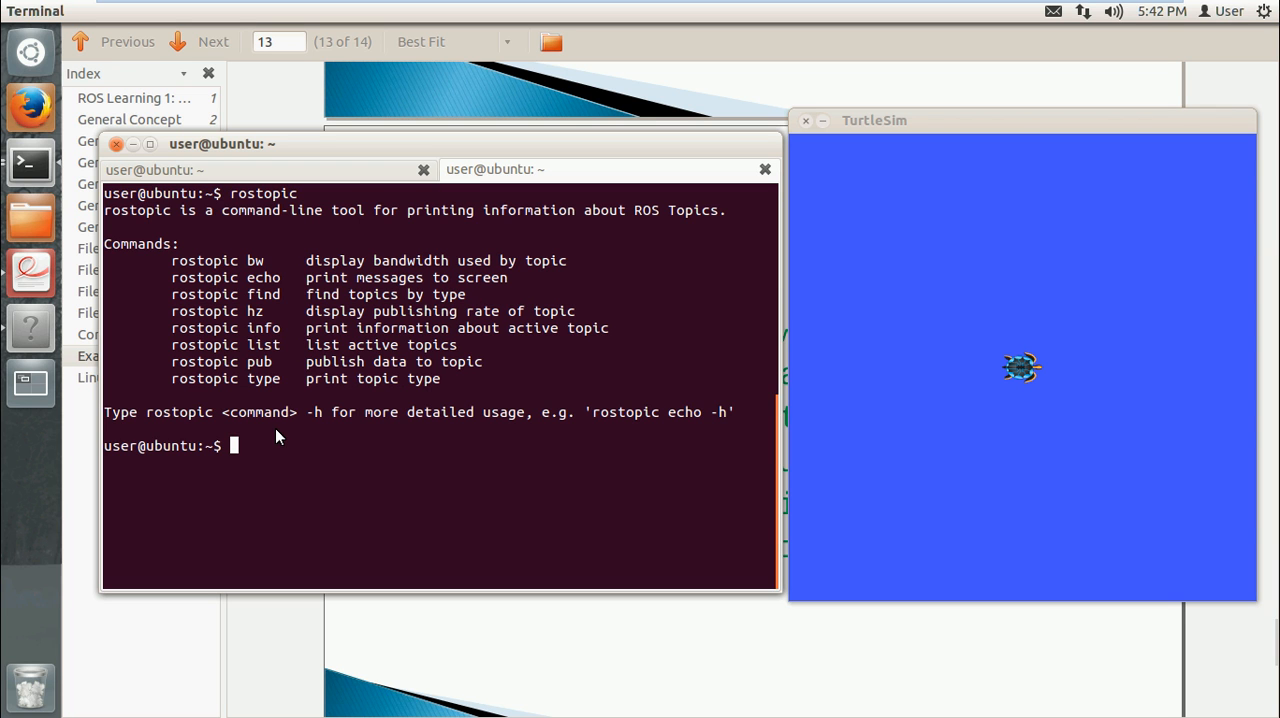
type("rostopic ")
type("list")
Run rostopic list, point out /rosout and /turtle1/cmd_vel, and nudge the TurtleSim window aside
key("Return")
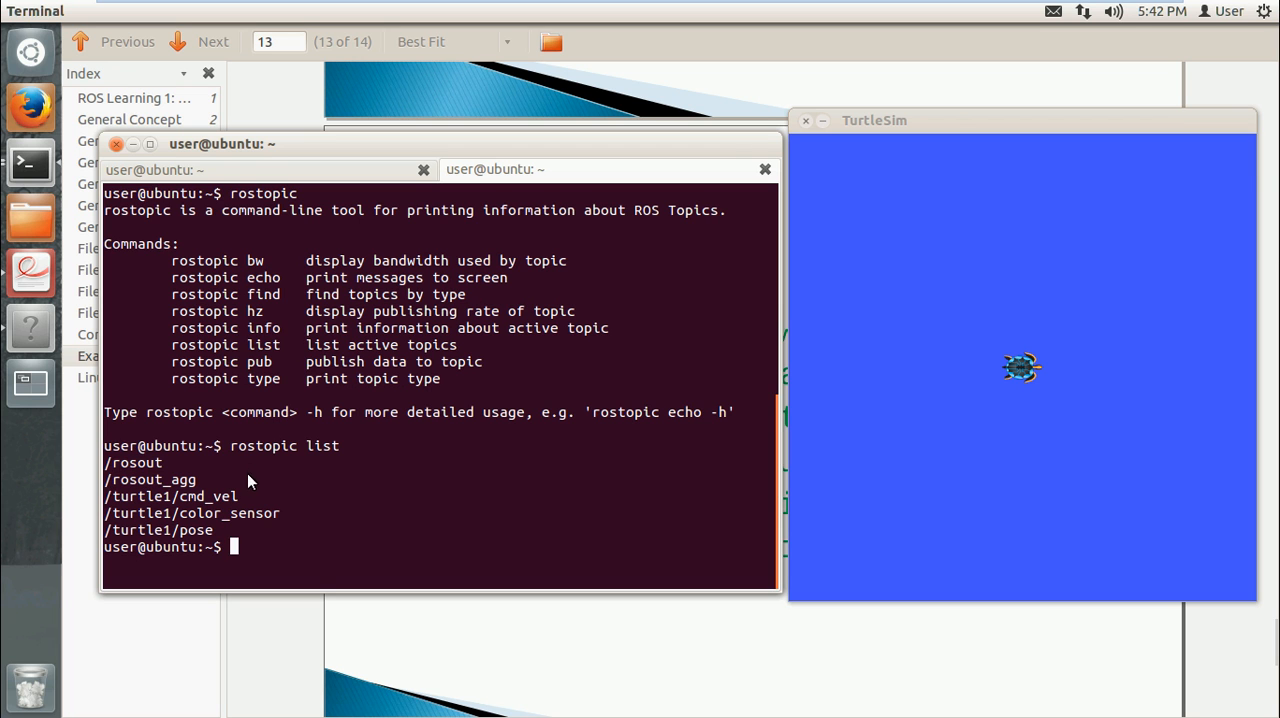
mouse_move(163, 463)
left_mouse_down()
mouse_move(107, 462)
mouse_move(225, 548)
left_mouse_up()
left_click(110, 463)
left_click(648, 315)
left_click_drag(934, 120, 931, 144)
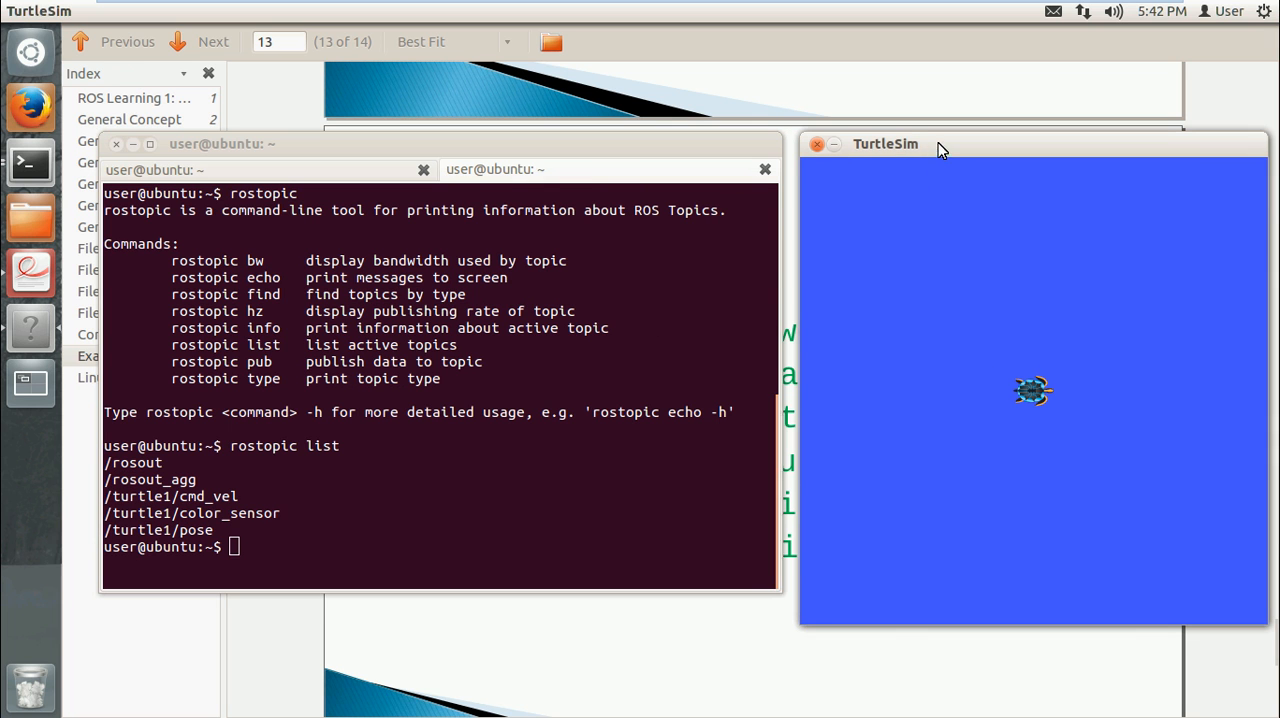
left_click(277, 534)
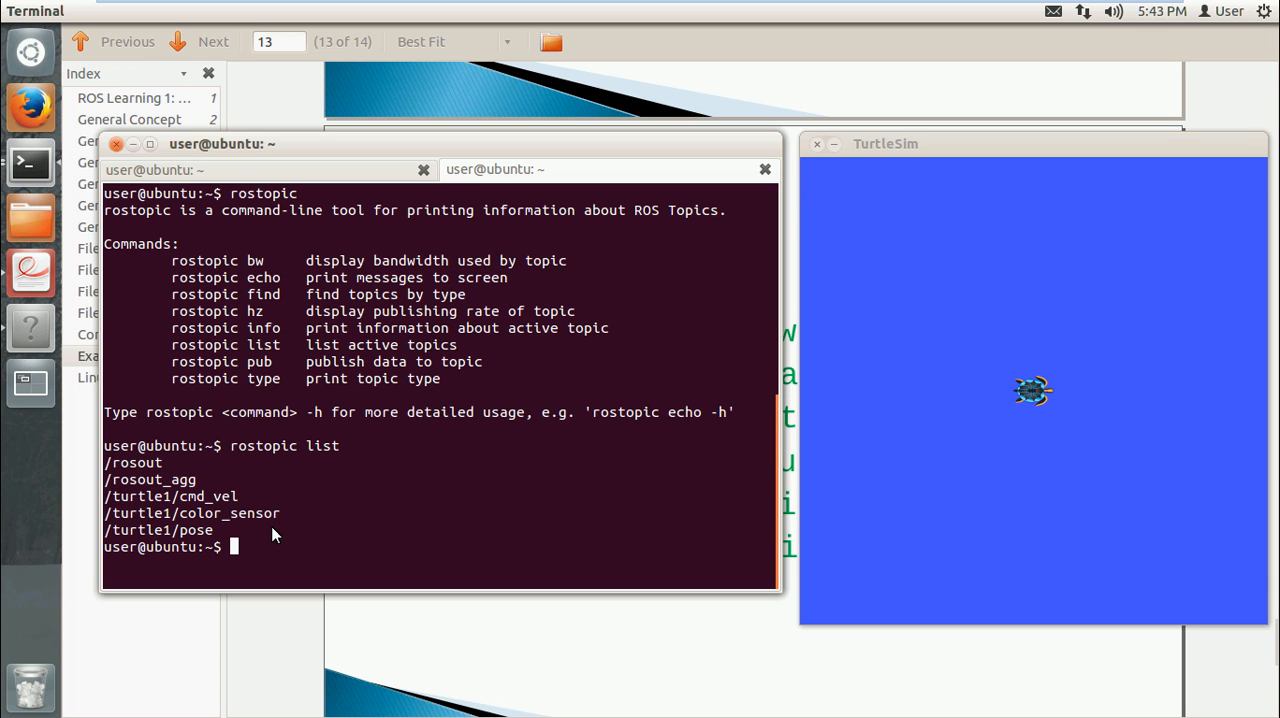
type("rt")
Run rostopic pub /hello std_msgs/String "Hello, Robot", correcting typos along the way
key("BackSpace")
key("BackSpace")
type("rostopic")
type(" pub")
type(" /")
type("hello")
type(" std_ms")
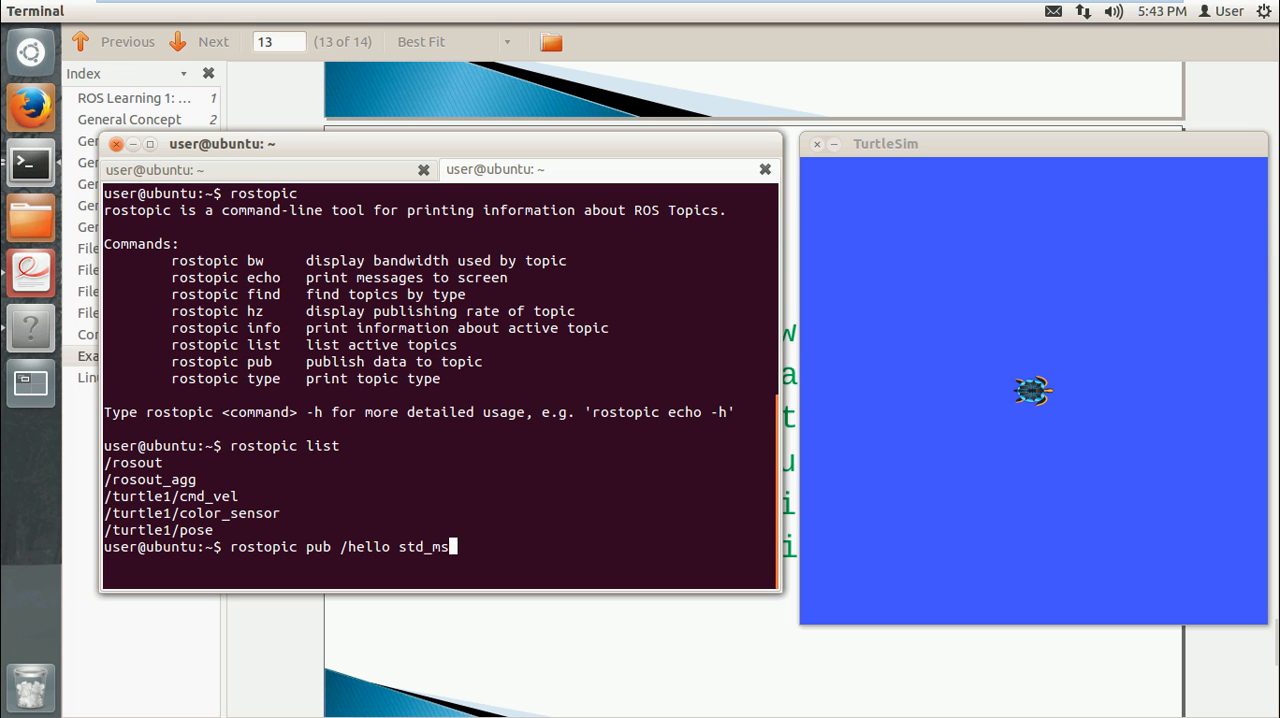
type("gs/")
type("String")
type(" \"\"")
key("Left")
type("He")
key("BackSpace")
key("BackSpace")
type("Hello, Robot")
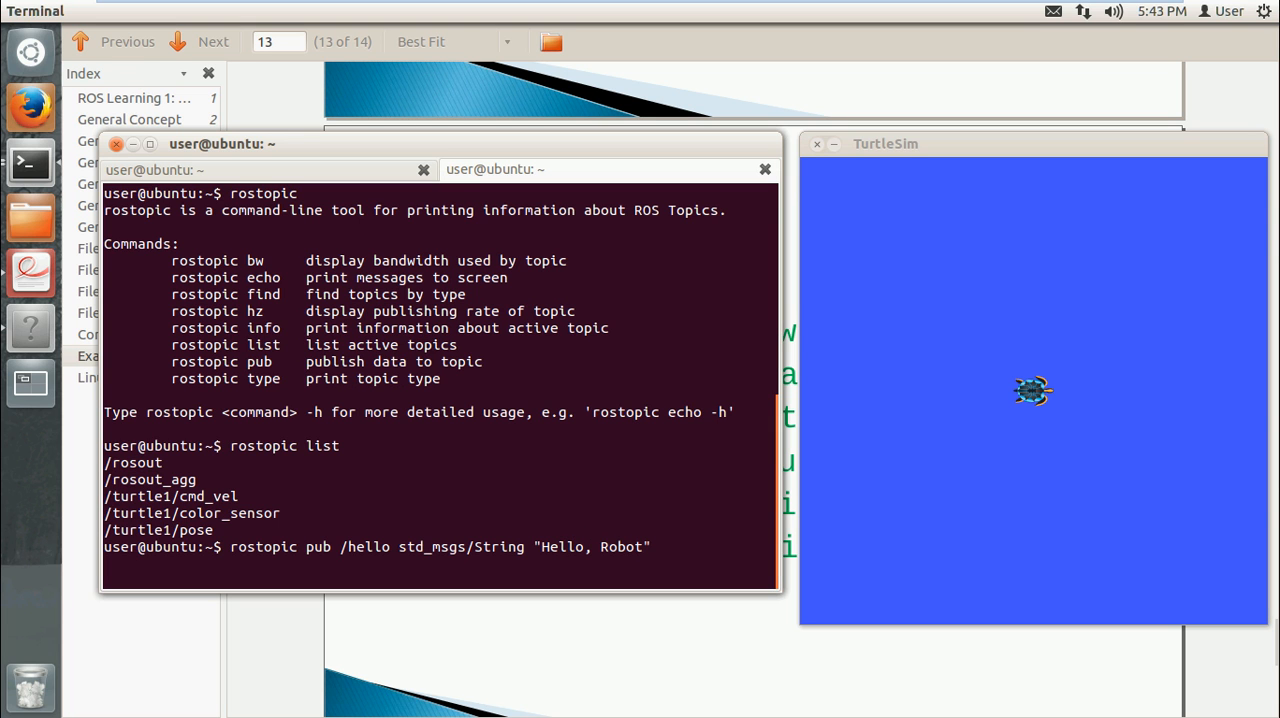
key("Return")
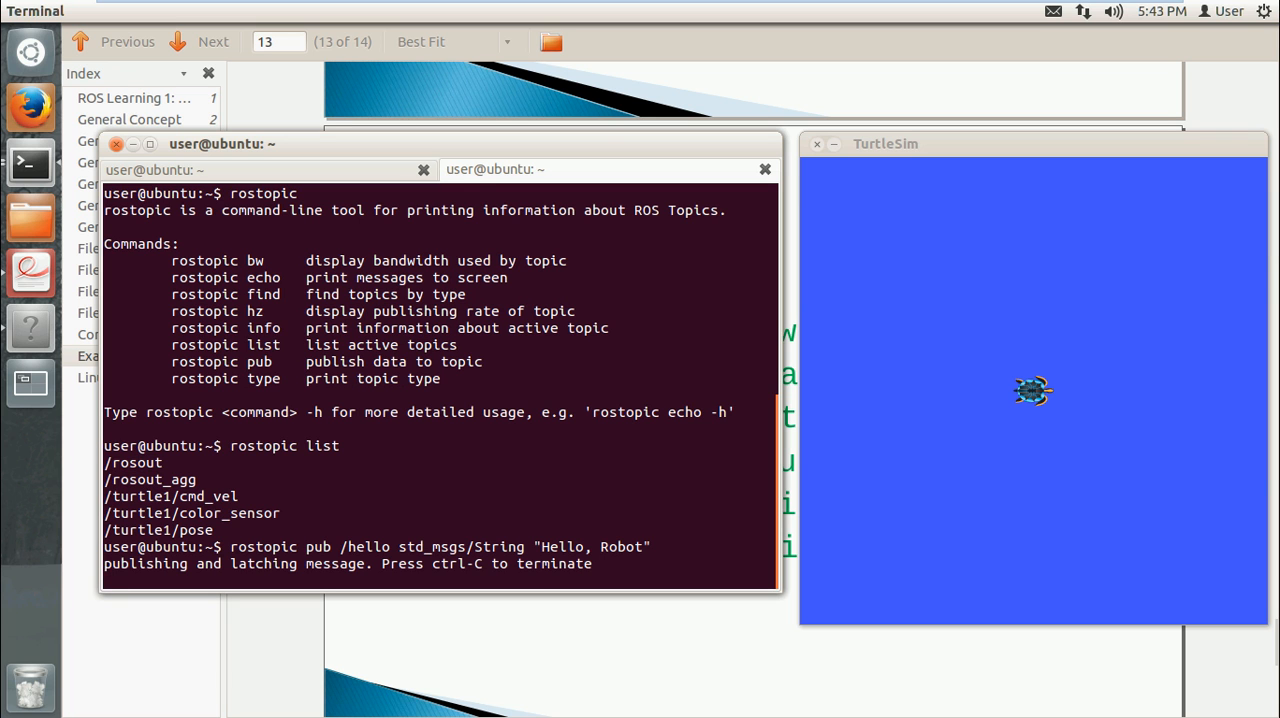
In a new third tab, run rostopic list and point out the /hello topic
right_click(326, 474)
left_click(352, 508)
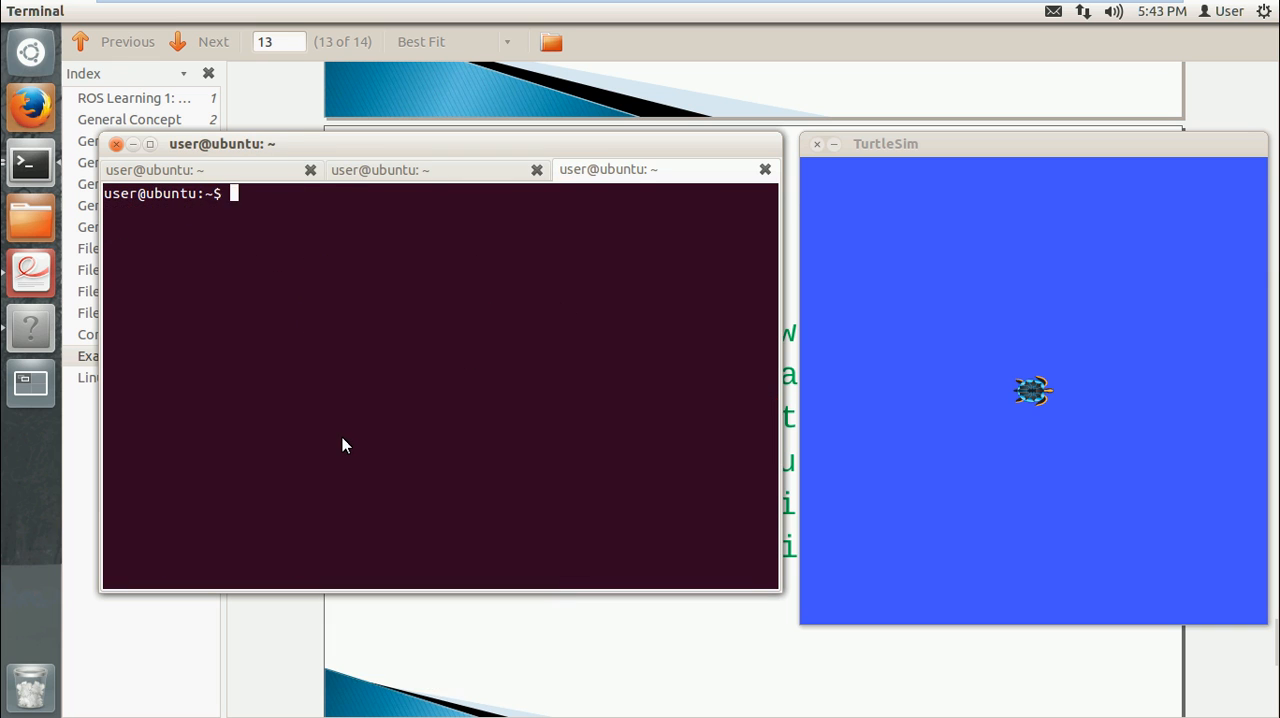
type("rostopic")
type(" list")
key("Return")
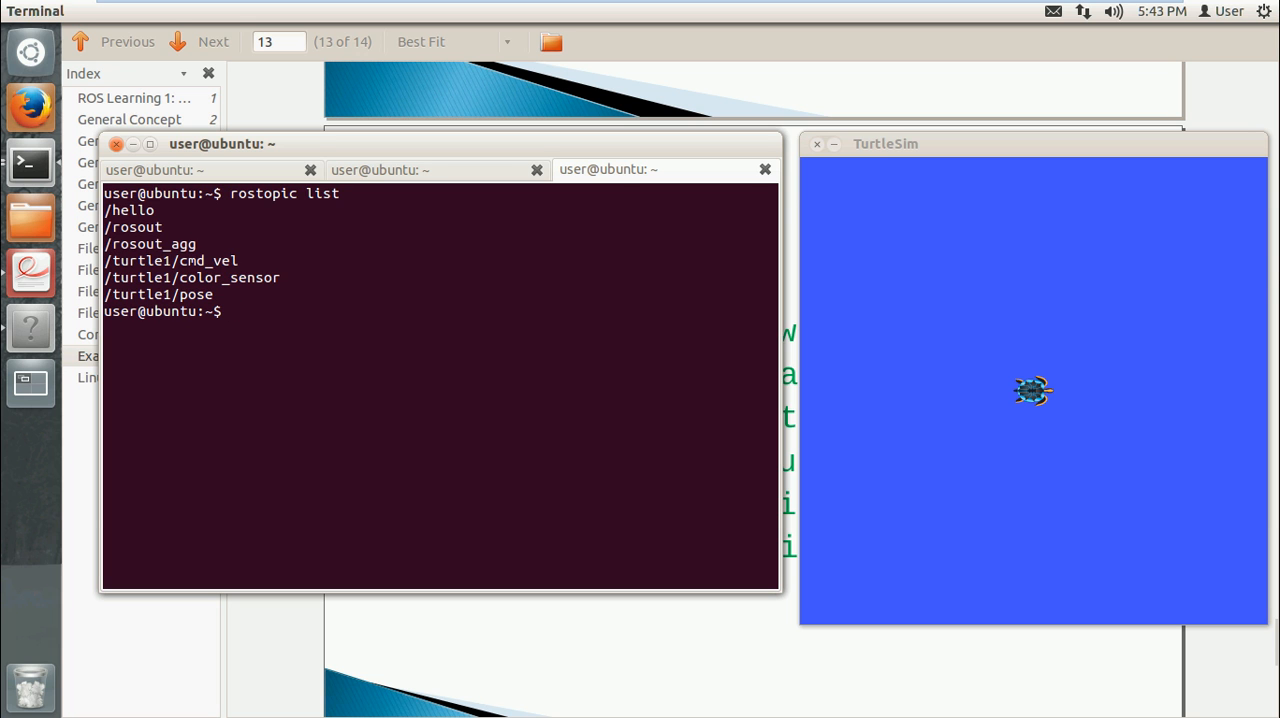
triple_click(155, 210)
left_click(205, 280)
Run rostopic echo /hello and point out the received data: Hello, Robot line
key("BackSpace")
key("BackSpace")
type("rostopic ")
type("ech")
type("o")
type(" /")
type("he")
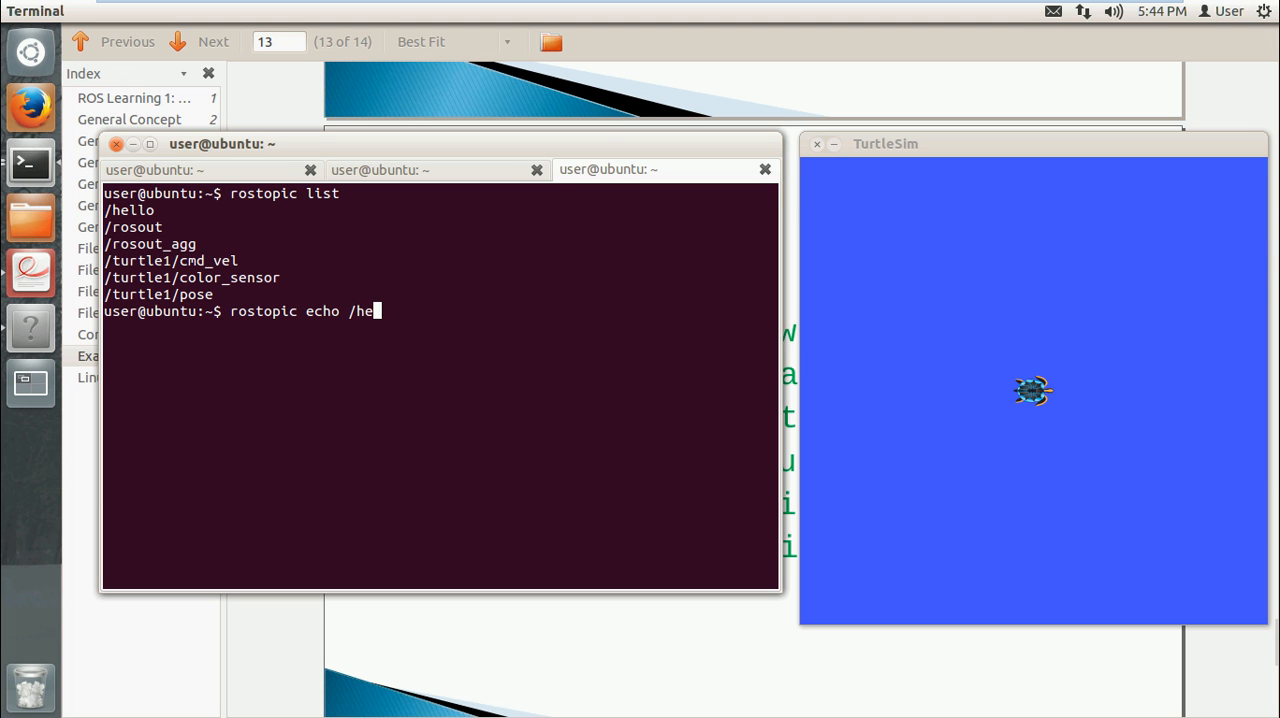
type("llo")
key("Return")
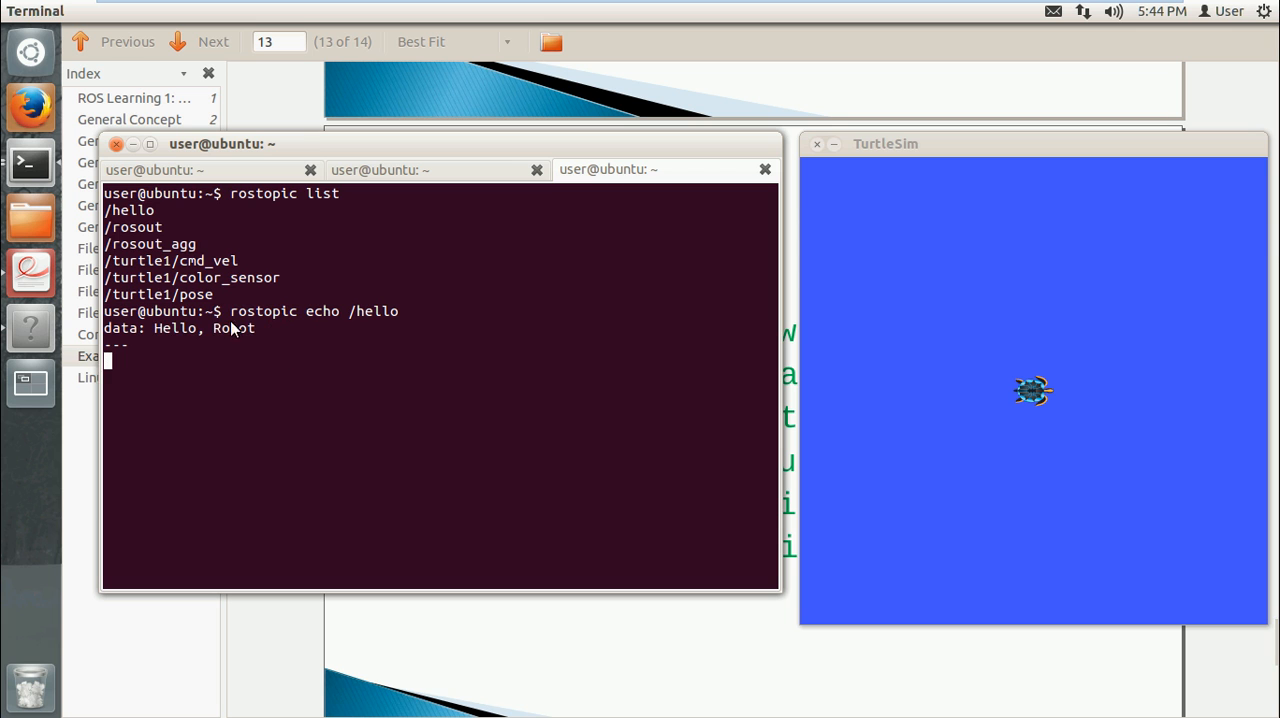
triple_click(197, 329)
left_click(150, 348)
Stop the /hello echo with Ctrl+C and prepare the rosrun turtlesim turtle_teleop_key command
key("ctrl+c")
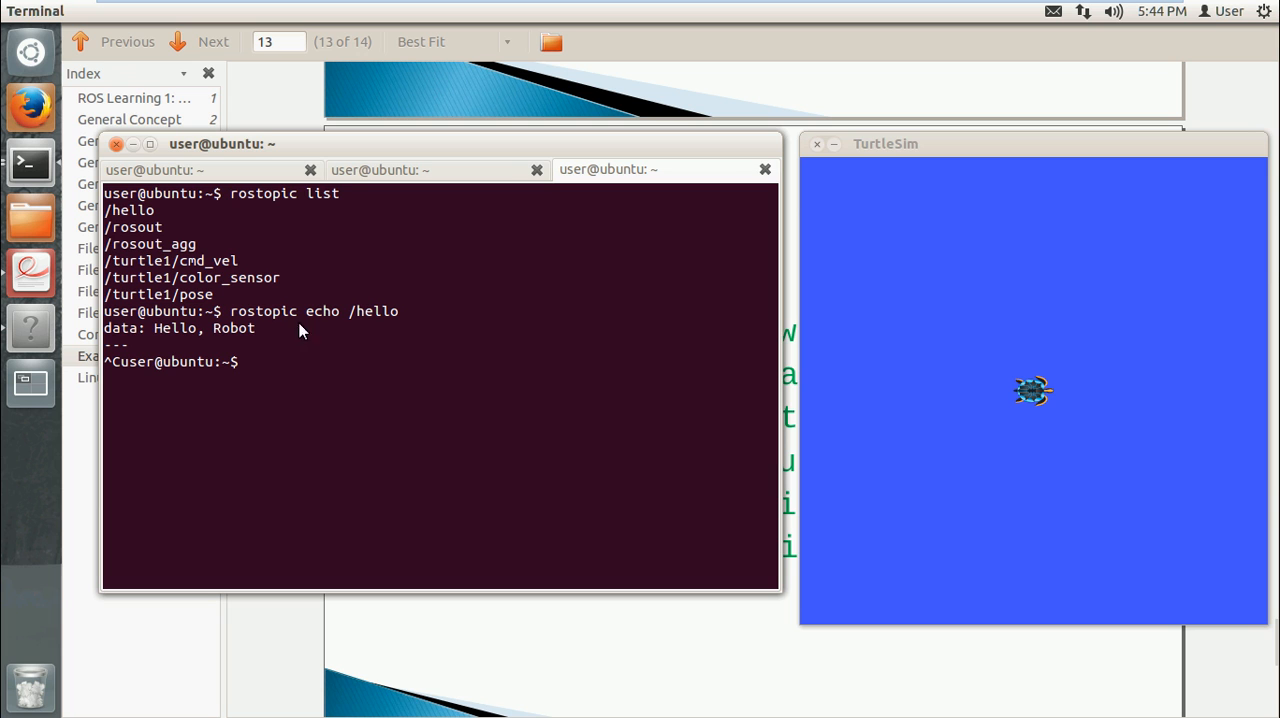
left_click_drag(840, 149, 828, 143)
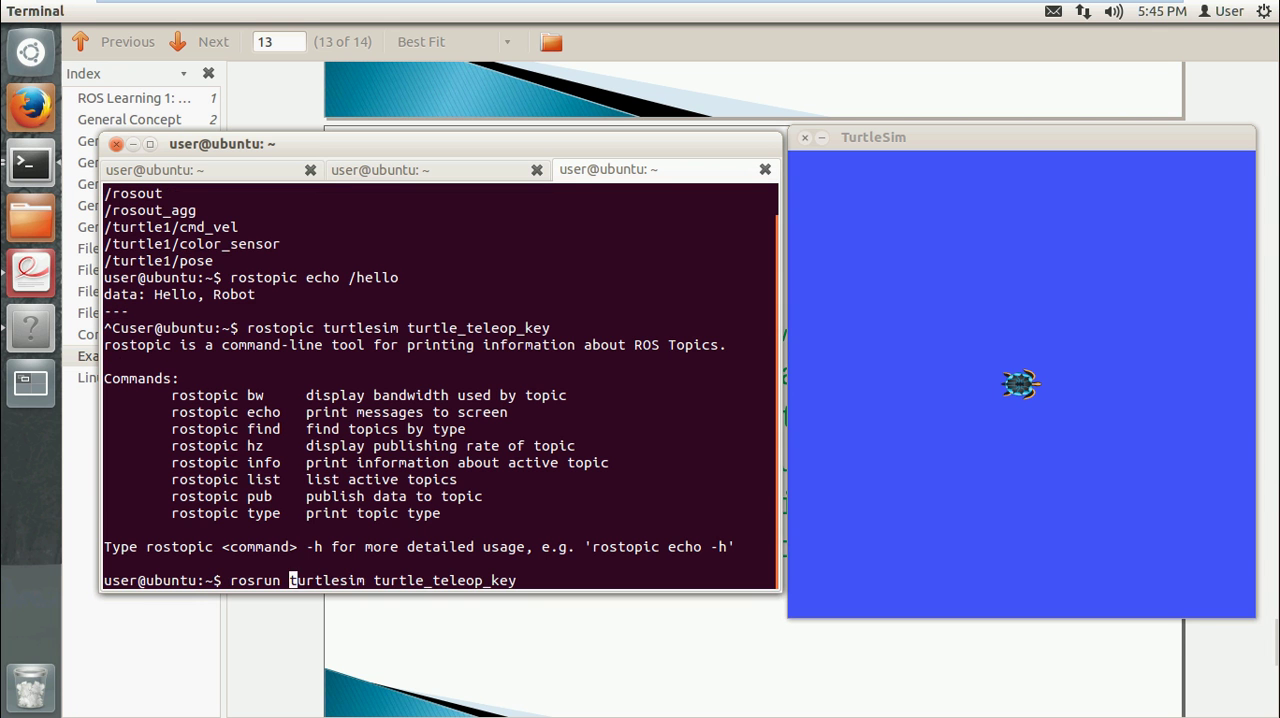
key("Right")
key("Right")
key("Right")
key("Right")
key("Right")
key("Right")
Start turtle_teleop_key, rotate the turtle and drive it forward and back along one line
key("Return")
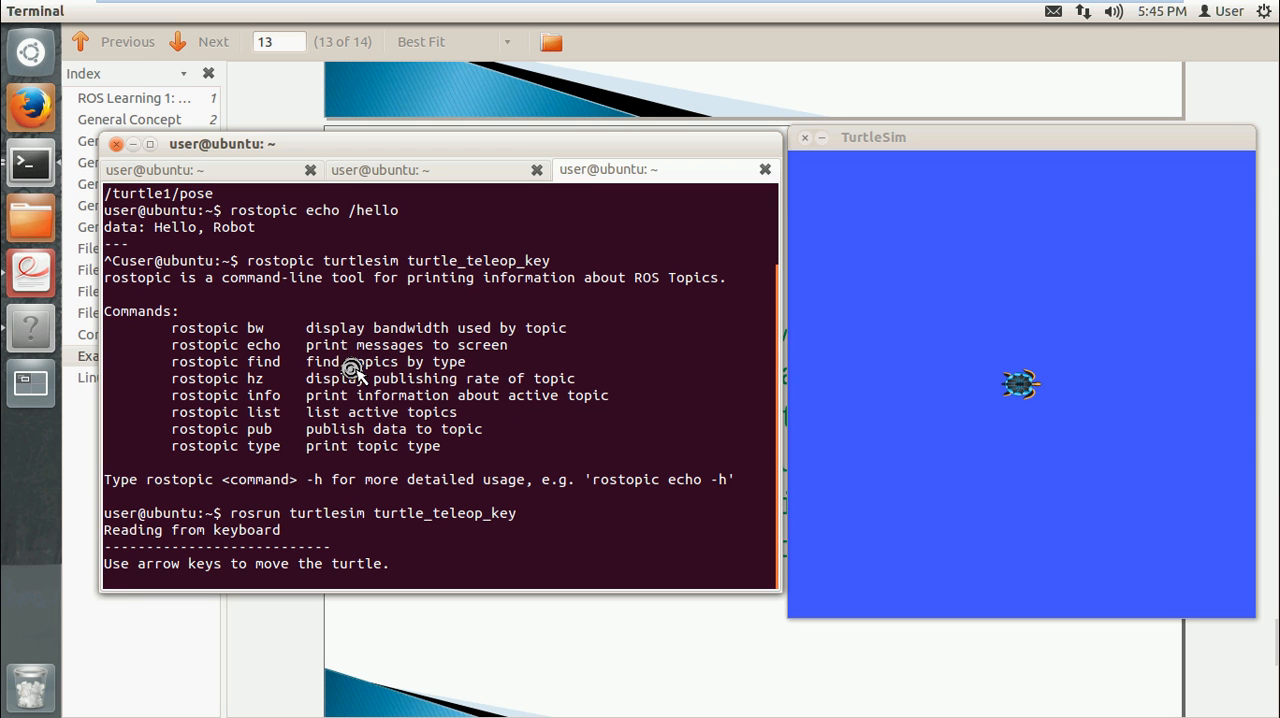
key("Left")
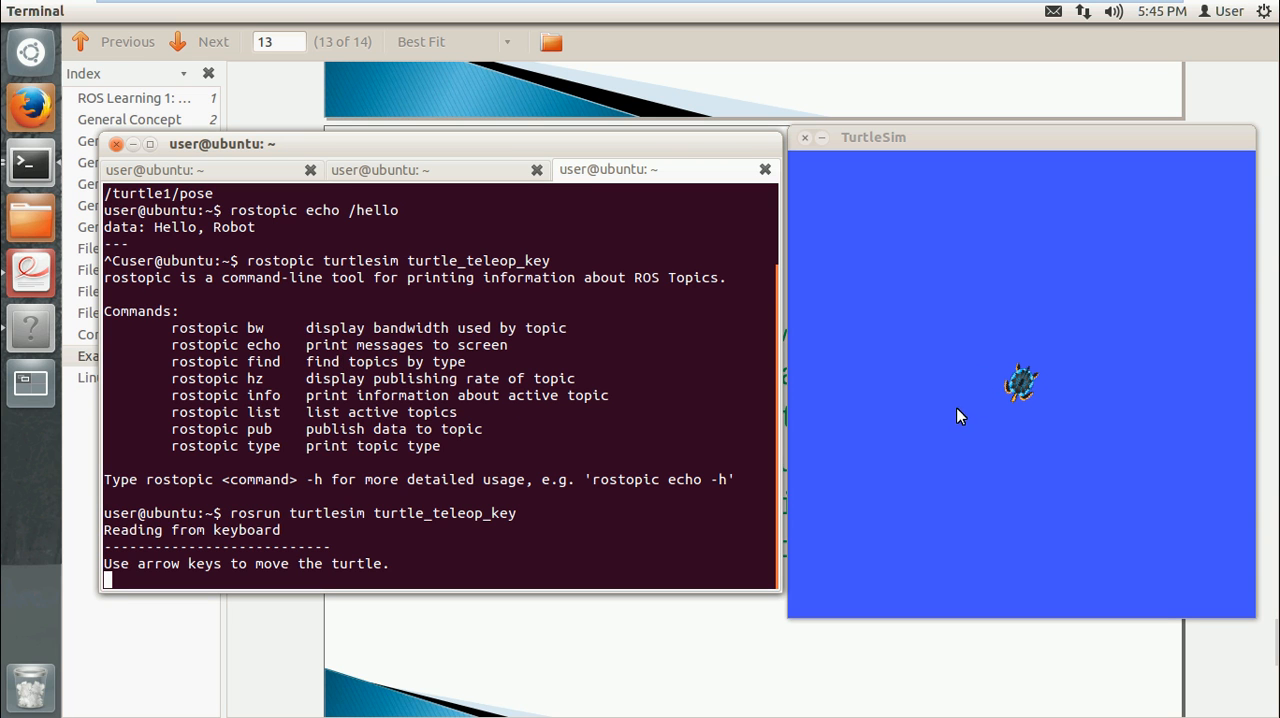
key("Left")
key("Right")
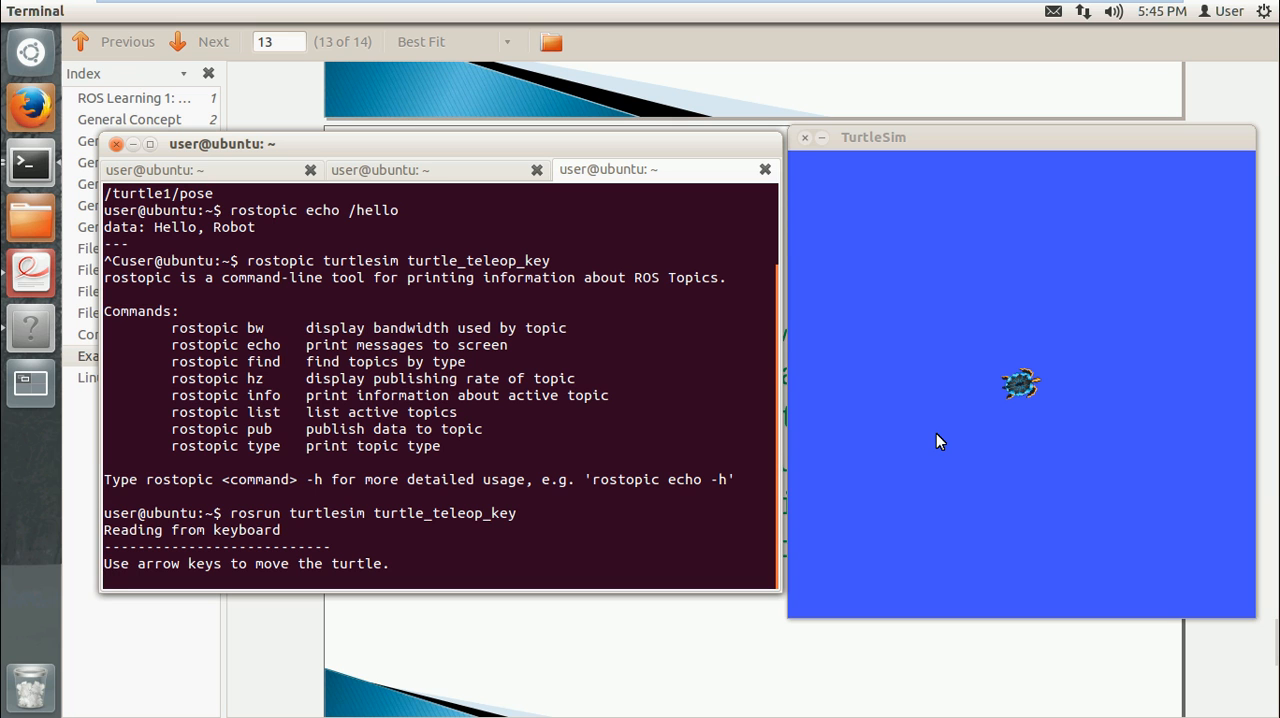
key("Up")
key("Down")
key("Down")
key("Up")
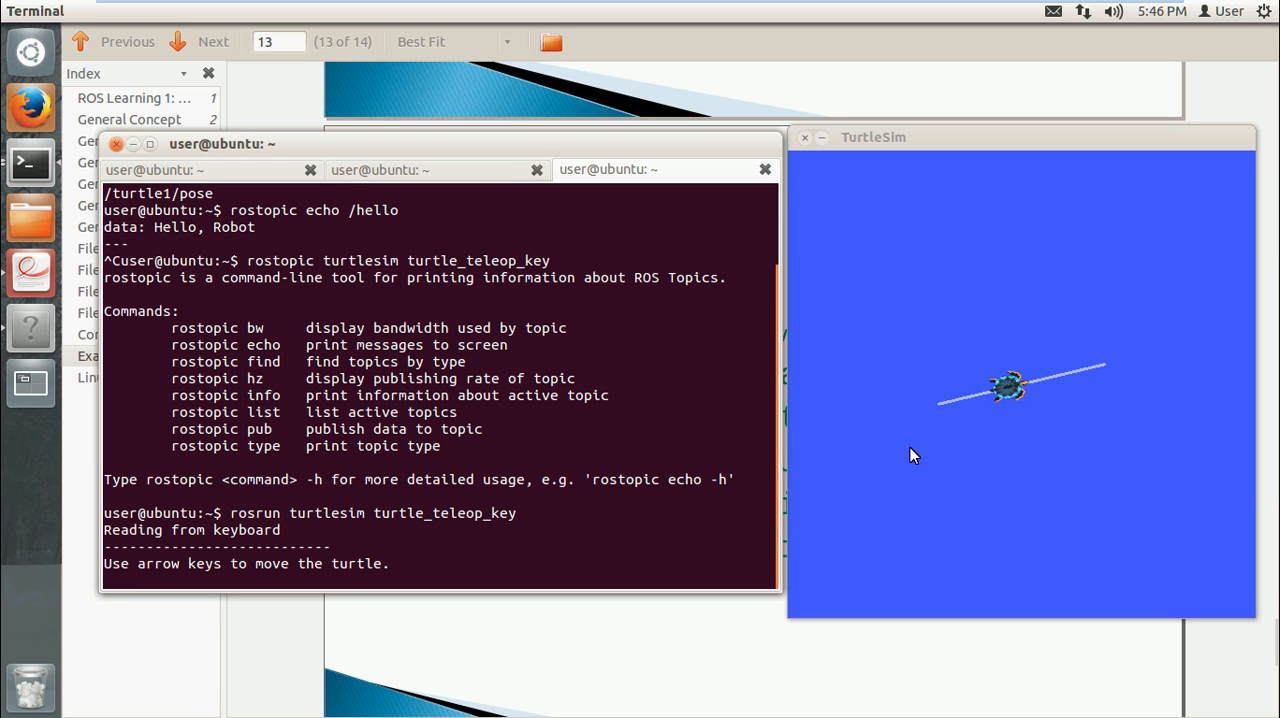
Turn and drive the turtle through several new segments, tracing a zigzag trail
key("Left")
key("Up")
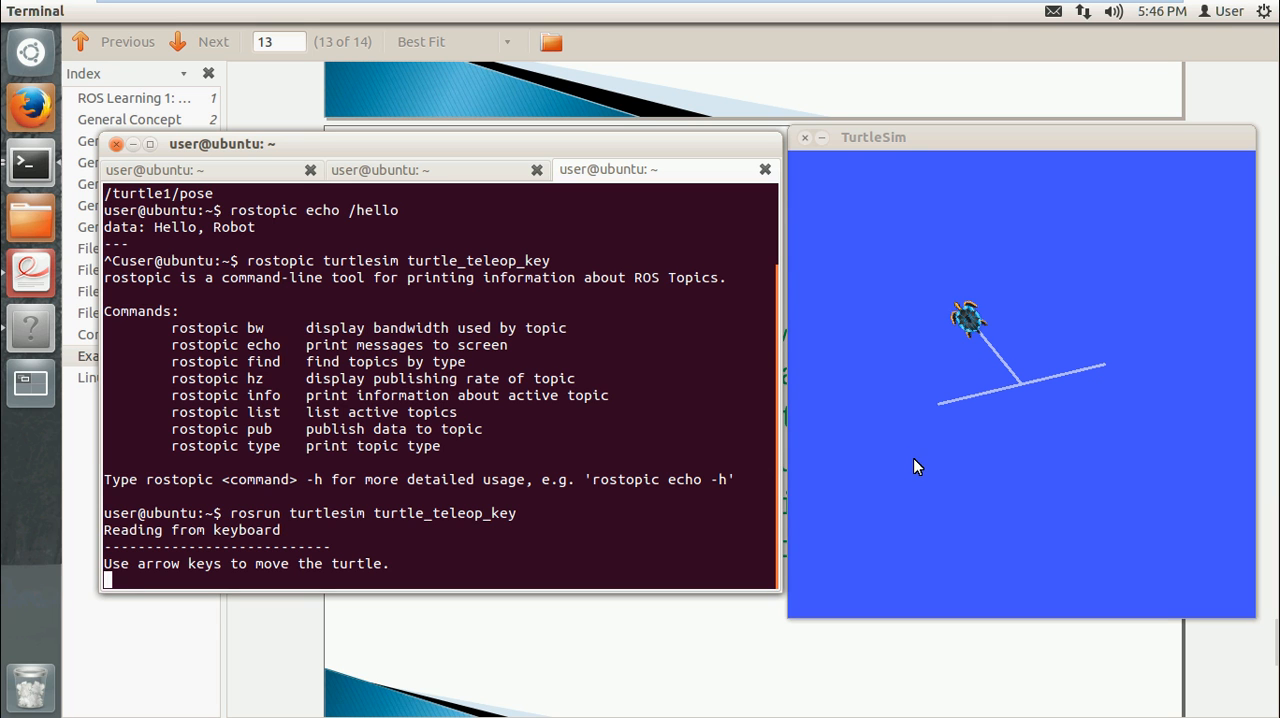
key("Left")
key("Up")
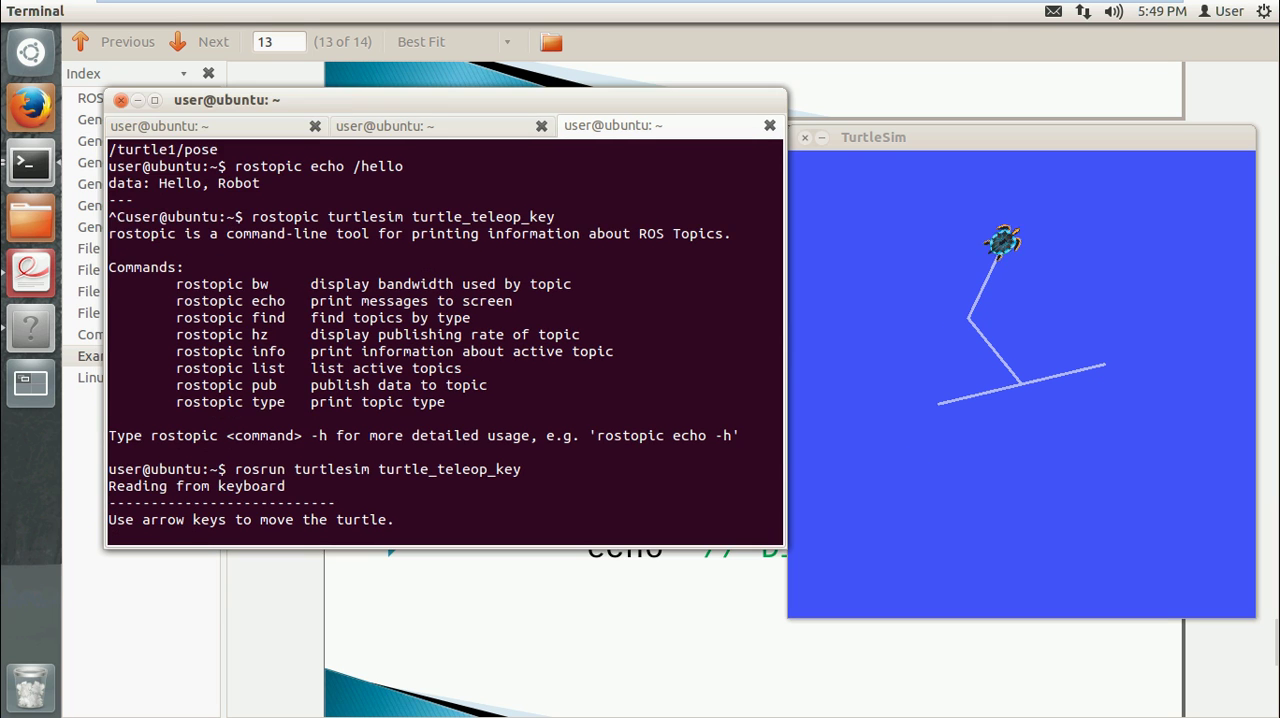
key("Right")
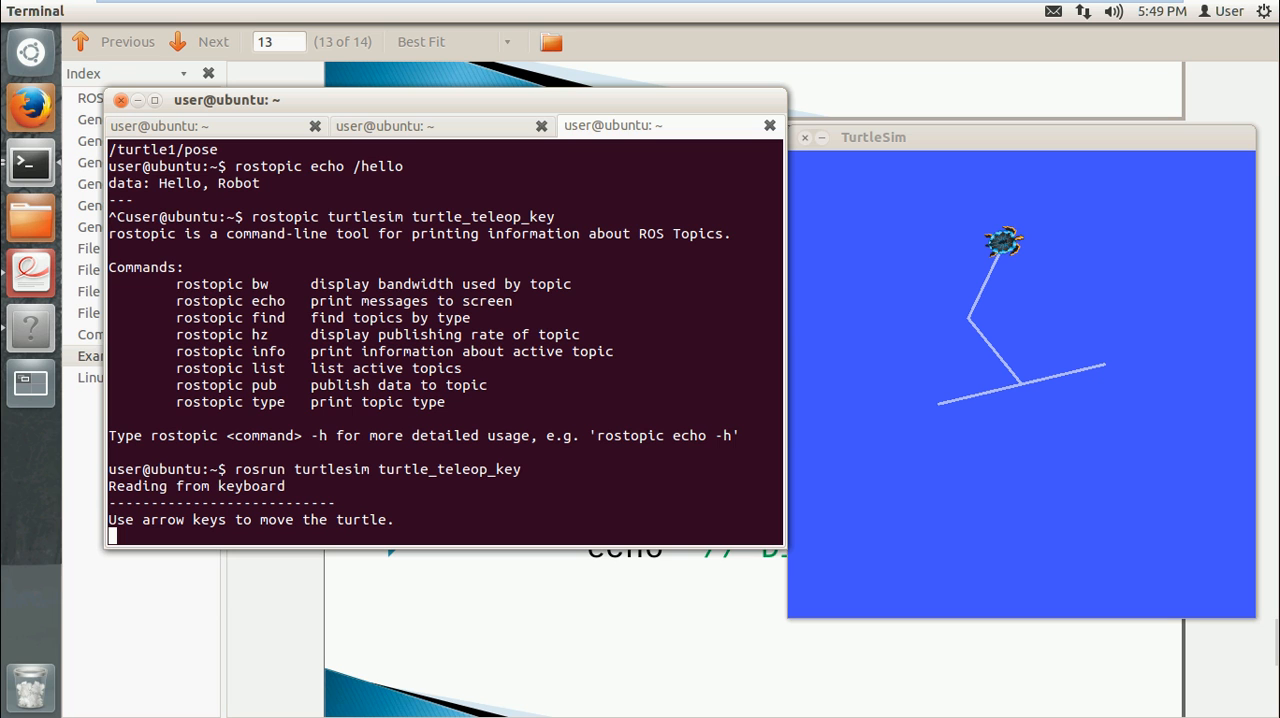
key("Up")
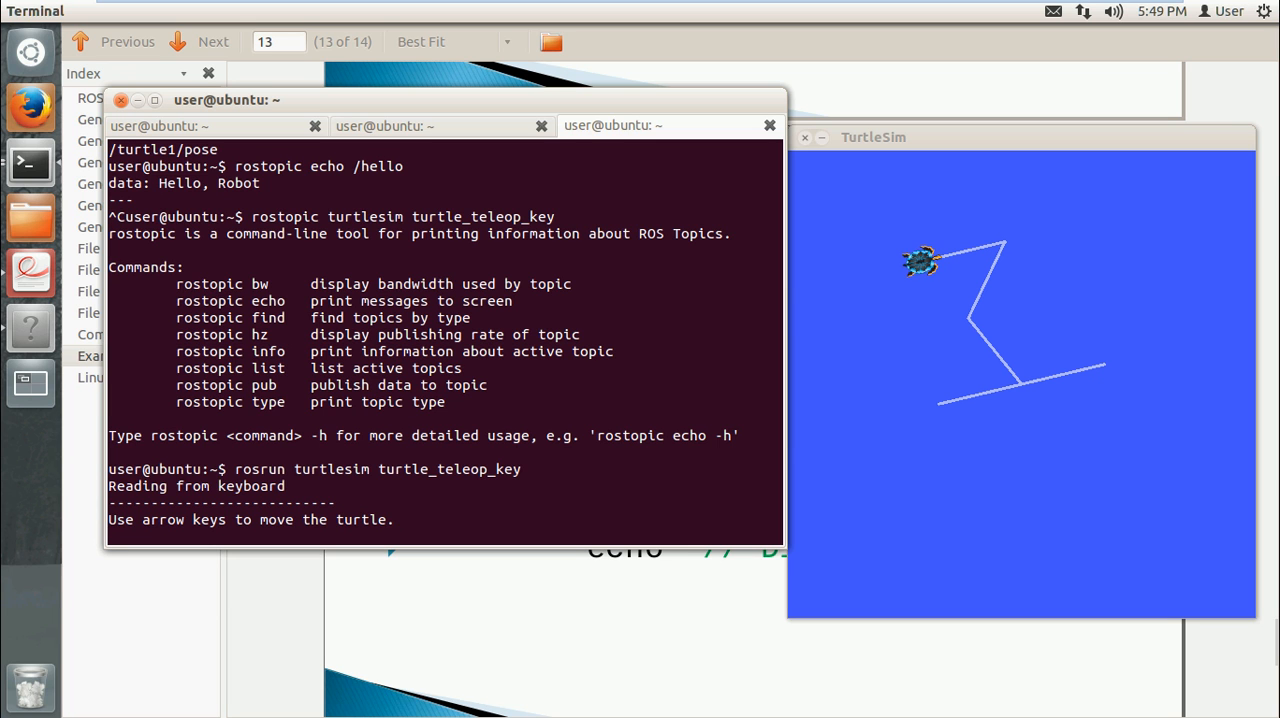
key("Right")
In a new Ctrl+Alt+T terminal, run rostopic list and point out /turtle1/cmd_vel
left_click_drag(372, 110, 348, 62)
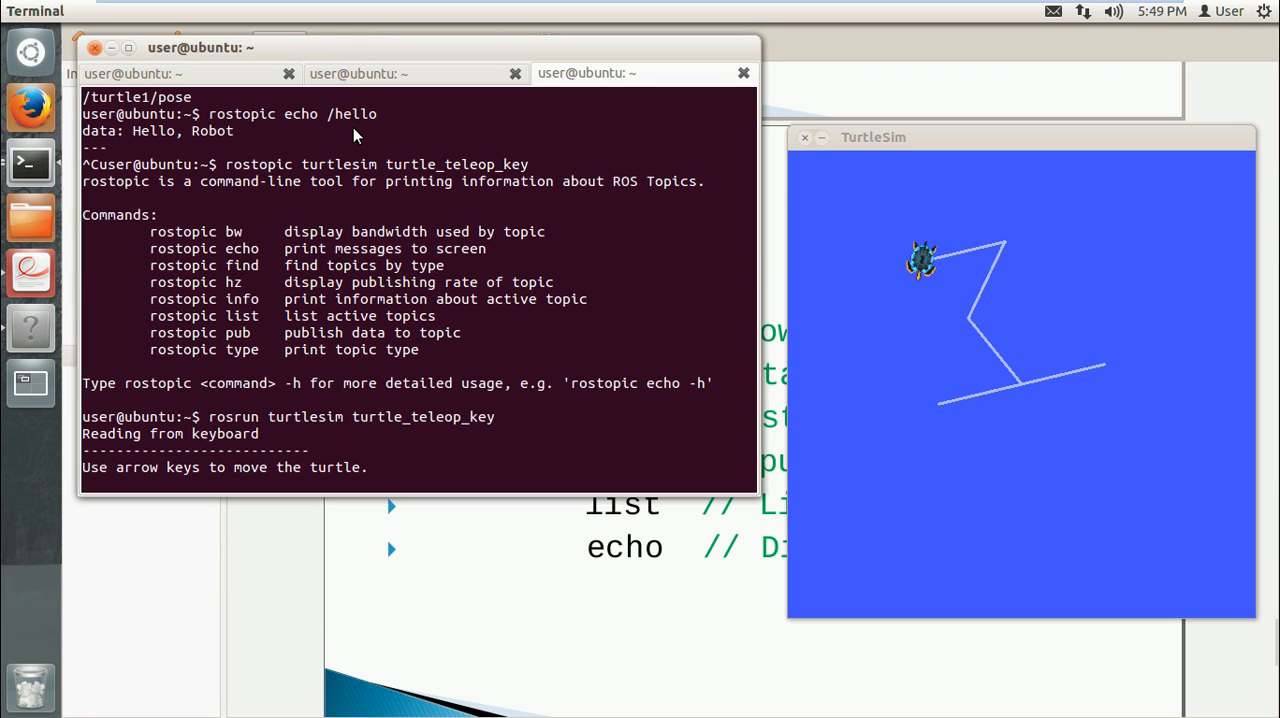
key("ctrl+alt+t")
mouse_move(335, 300)
left_mouse_down()
mouse_move(558, 230)
mouse_move(546, 228)
left_mouse_up()
type("rostopic")
key("BackSpace")
type("list")
key("Return")
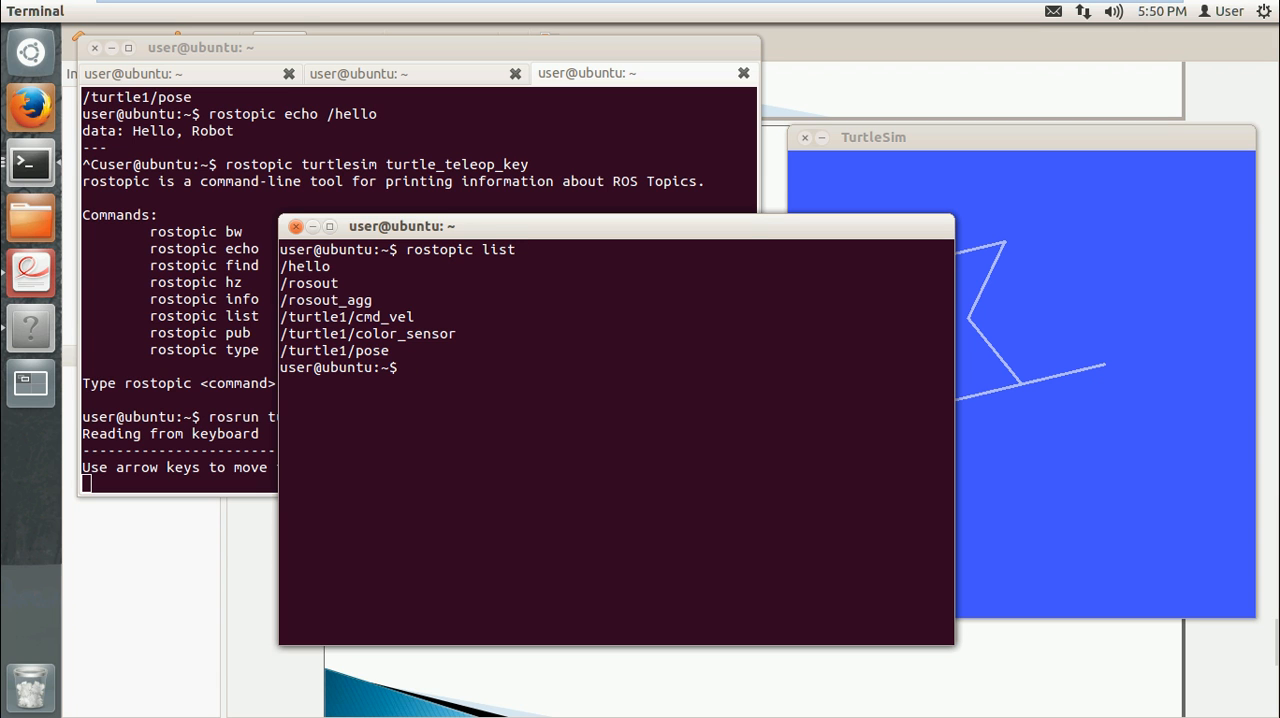
left_click_drag(399, 313, 324, 306)
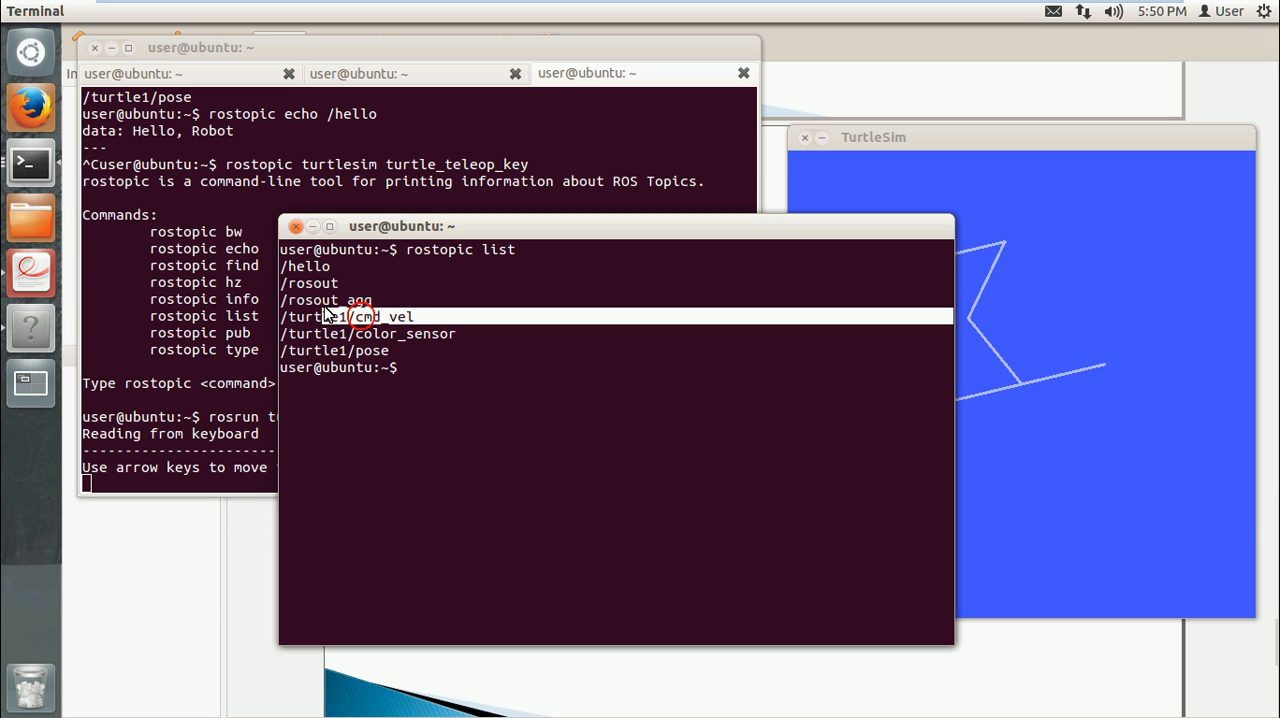
left_click(362, 312)
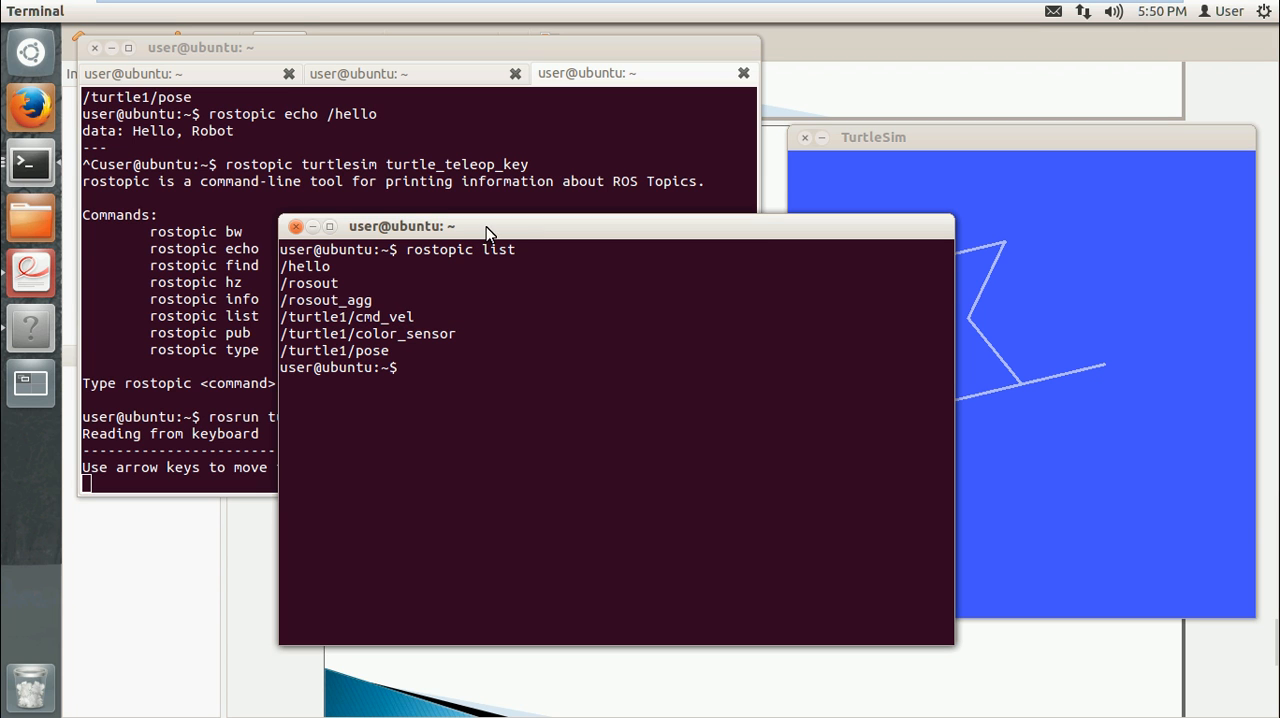
Run rostopic echo /turtle1/cmd_vel and move the echo terminal to the lower right
left_click_drag(487, 232, 413, 231)
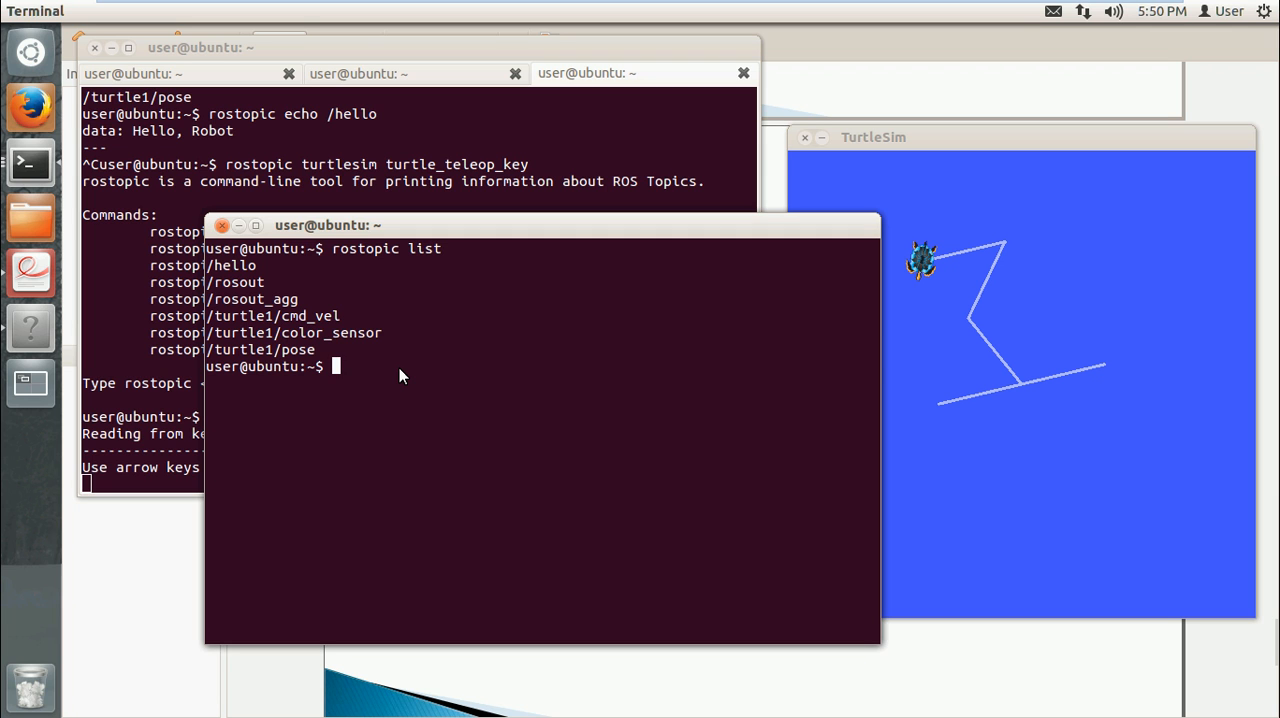
type("ros")
type("topic ")
type("echo ")
type("/")
type("turtle1/cmd_vel")
key("Return")
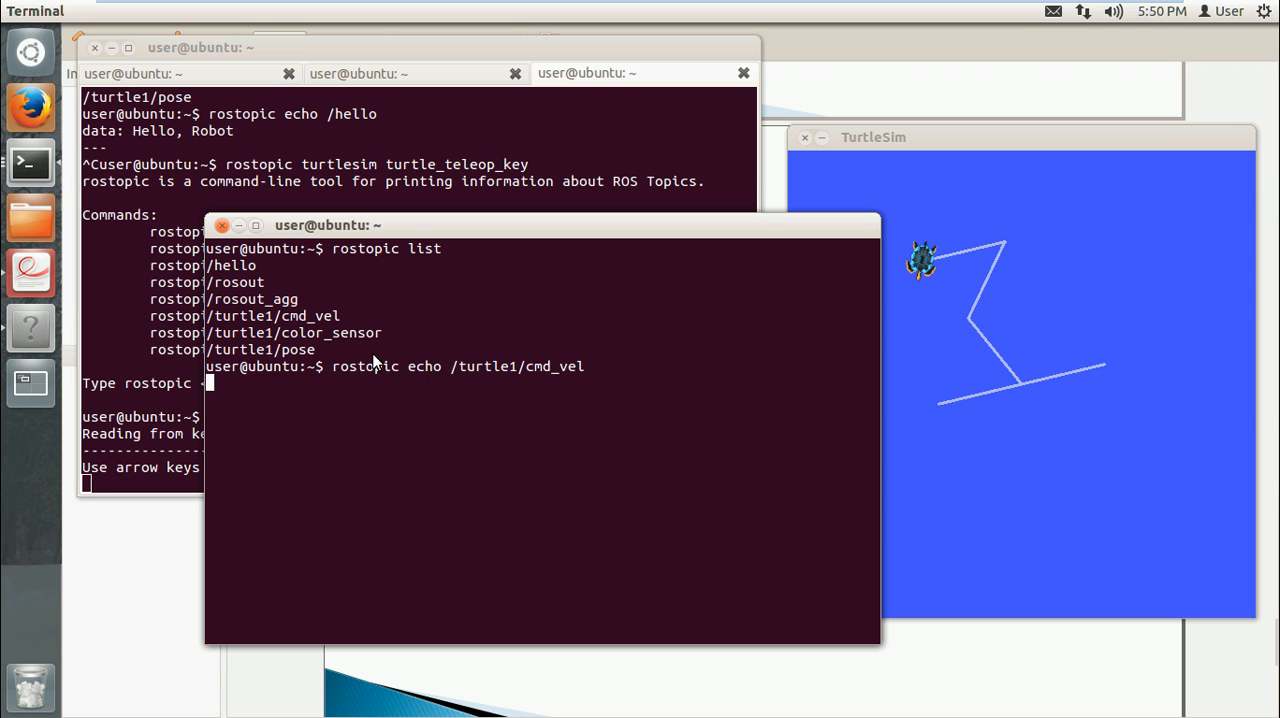
mouse_move(412, 228)
left_mouse_down()
mouse_move(917, 312)
mouse_move(834, 296)
mouse_move(819, 262)
left_mouse_up()
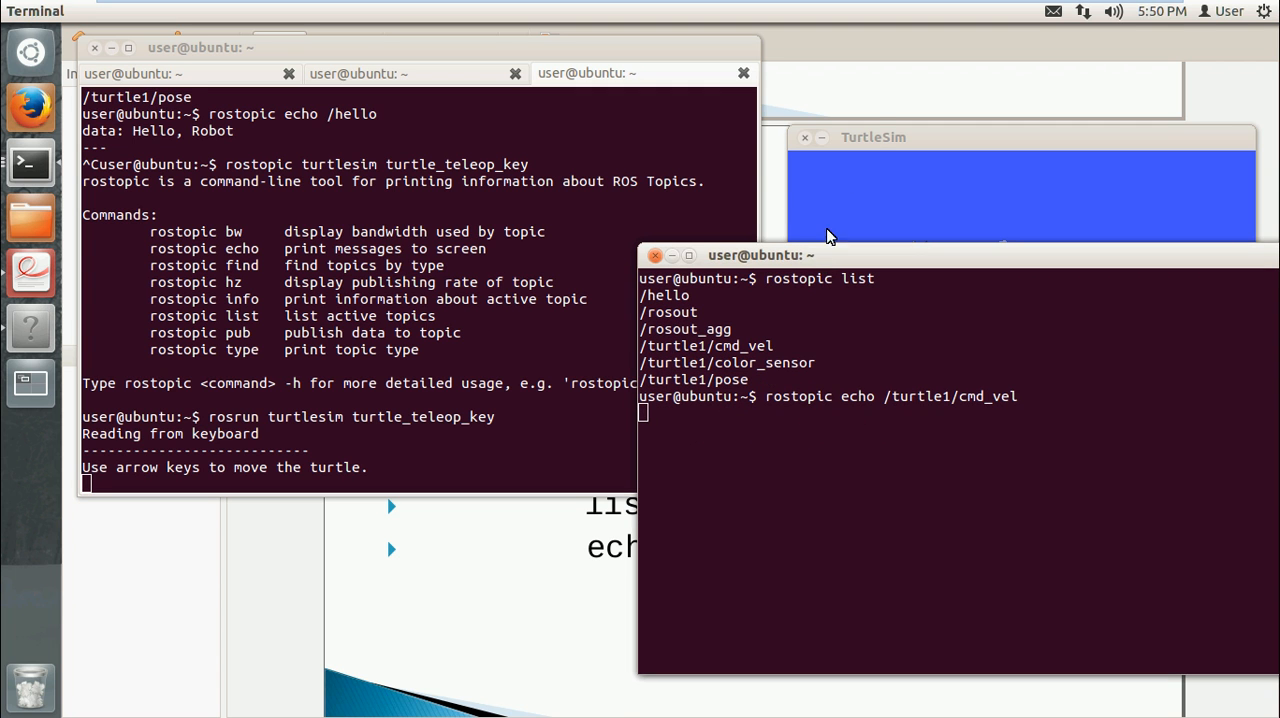
Arrange the TurtleSim and teleop windows and give the teleop terminal keyboard focus
left_click_drag(870, 140, 866, 28)
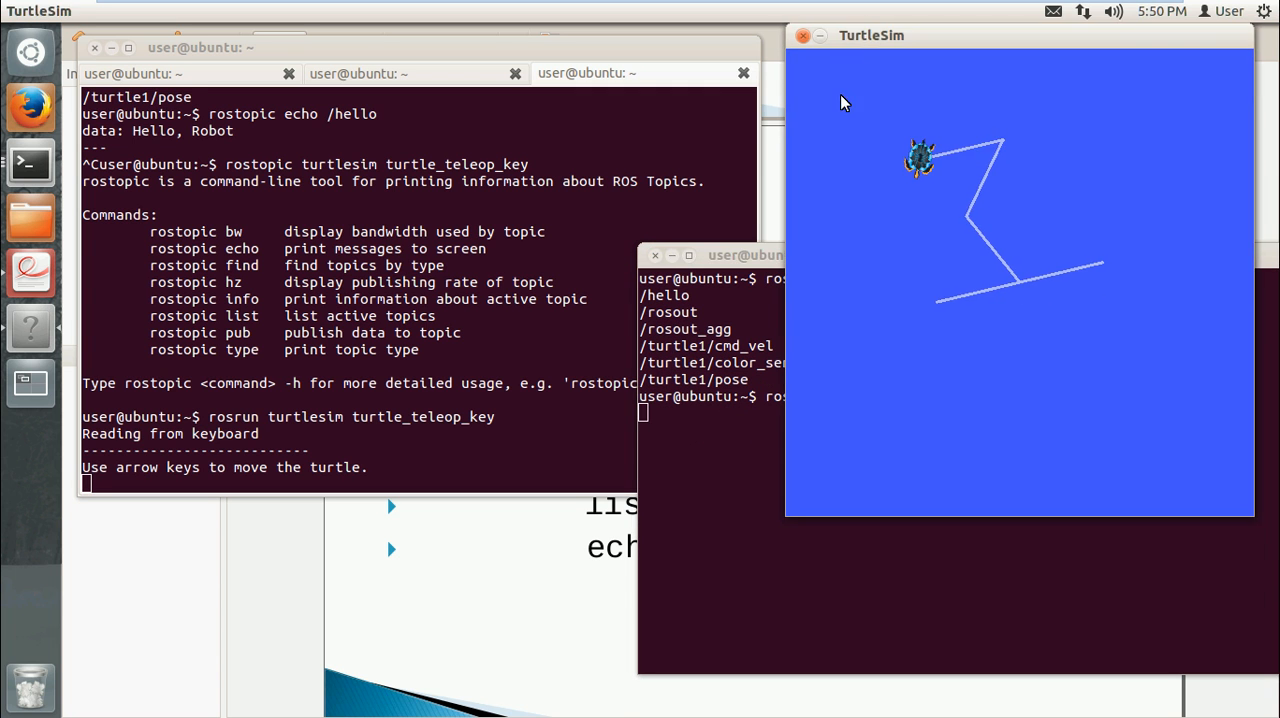
mouse_move(735, 263)
left_mouse_down()
mouse_move(803, 284)
mouse_move(920, 289)
left_mouse_up()
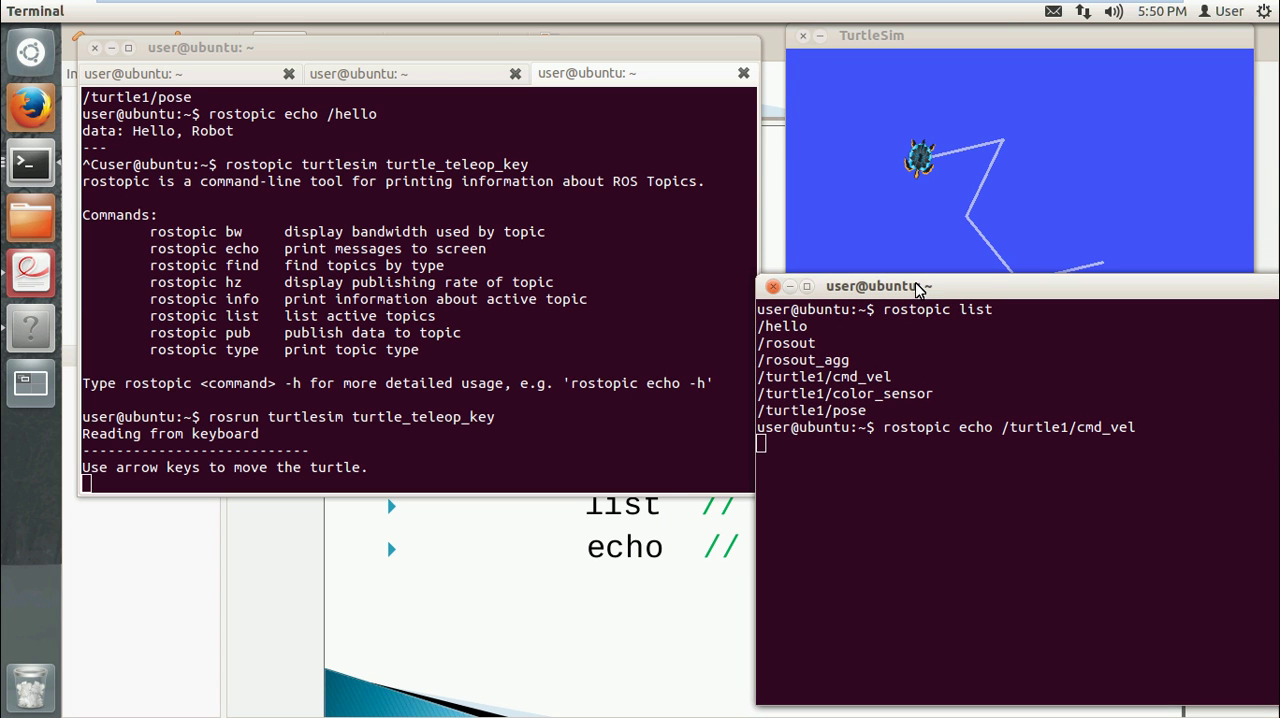
left_click(578, 50)
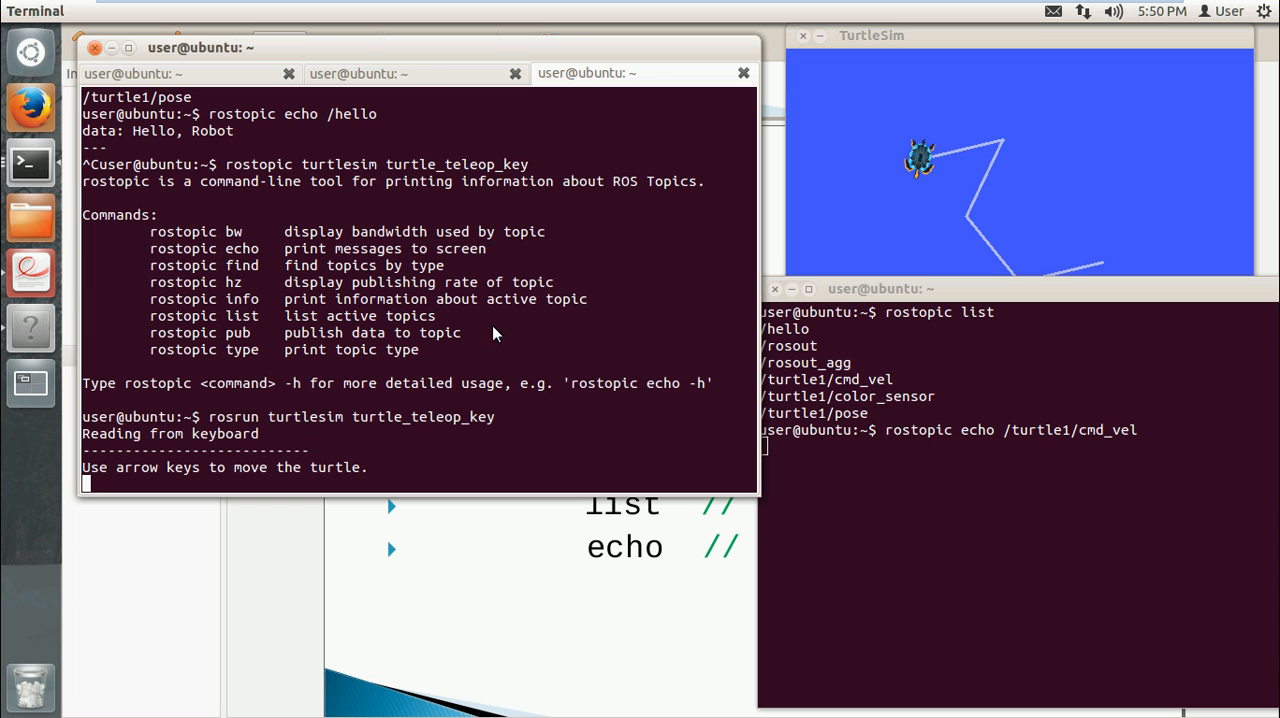
left_click(441, 52)
left_click_drag(441, 52, 426, 55)
left_click(272, 434)
Drive the turtle with arrow keys and point out the echoed -2.0 linear x value
key("Right")
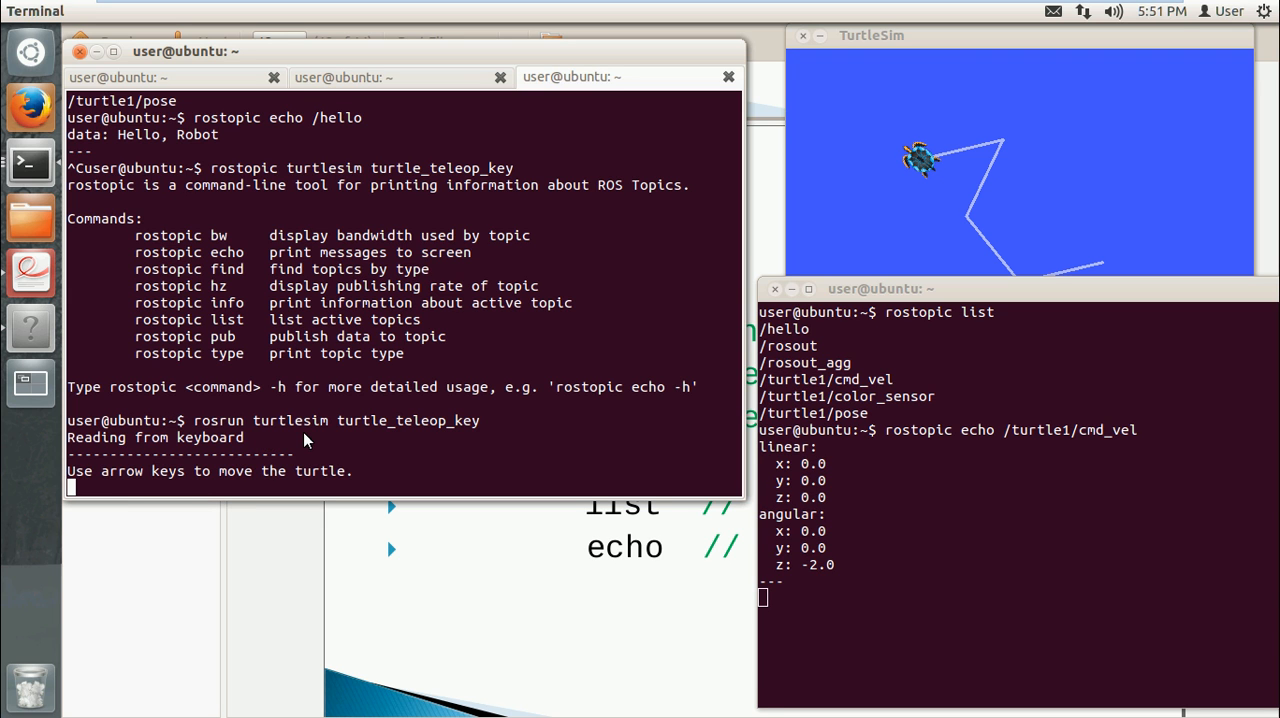
key("Right")
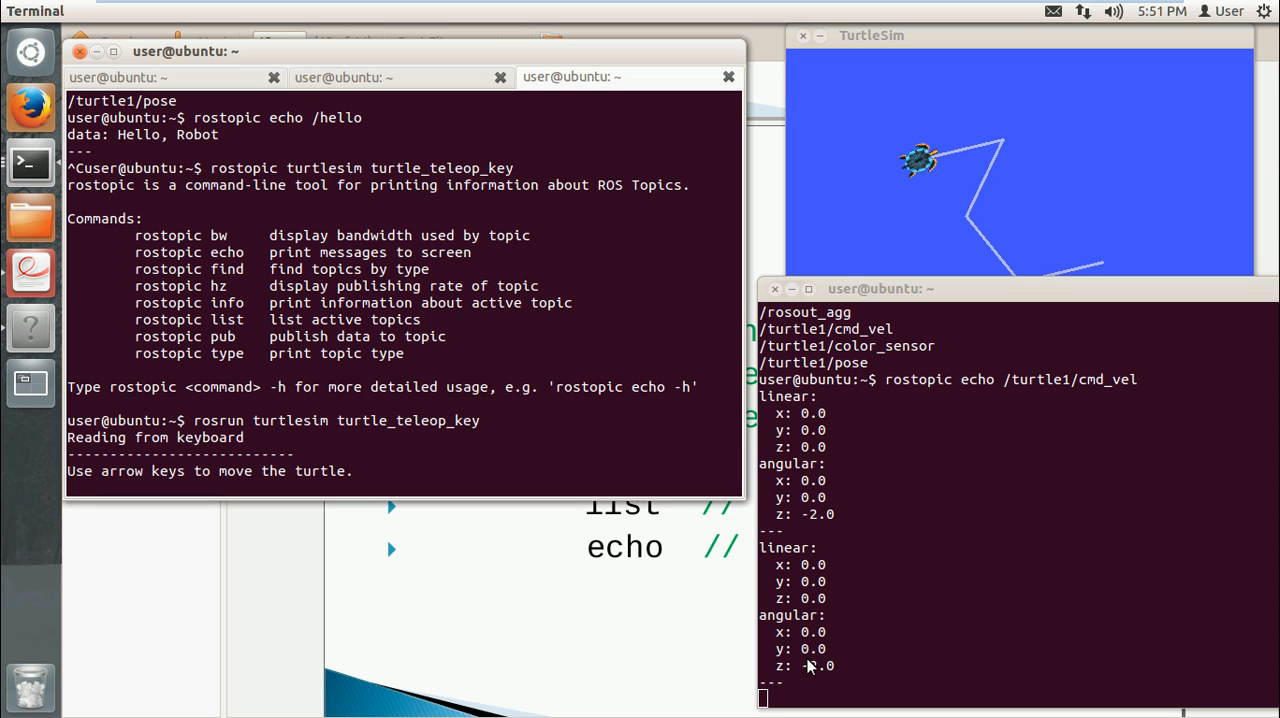
key("Right")
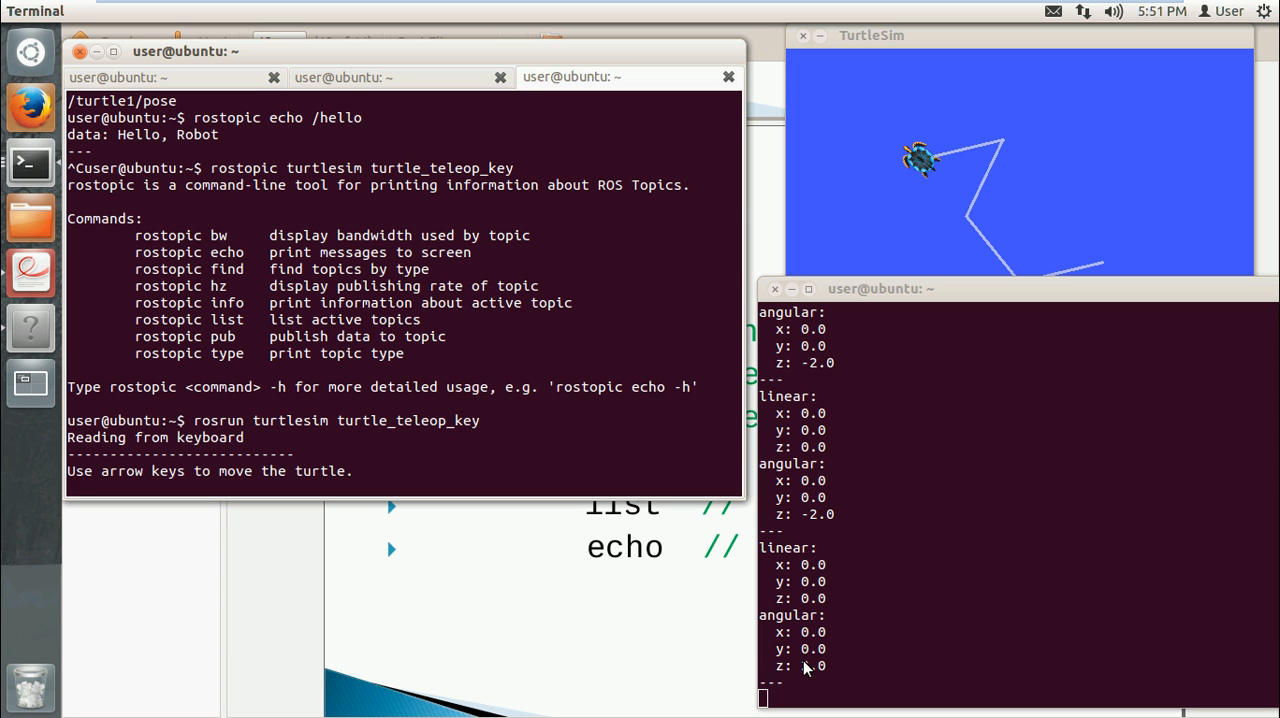
key("Left")
key("Up")
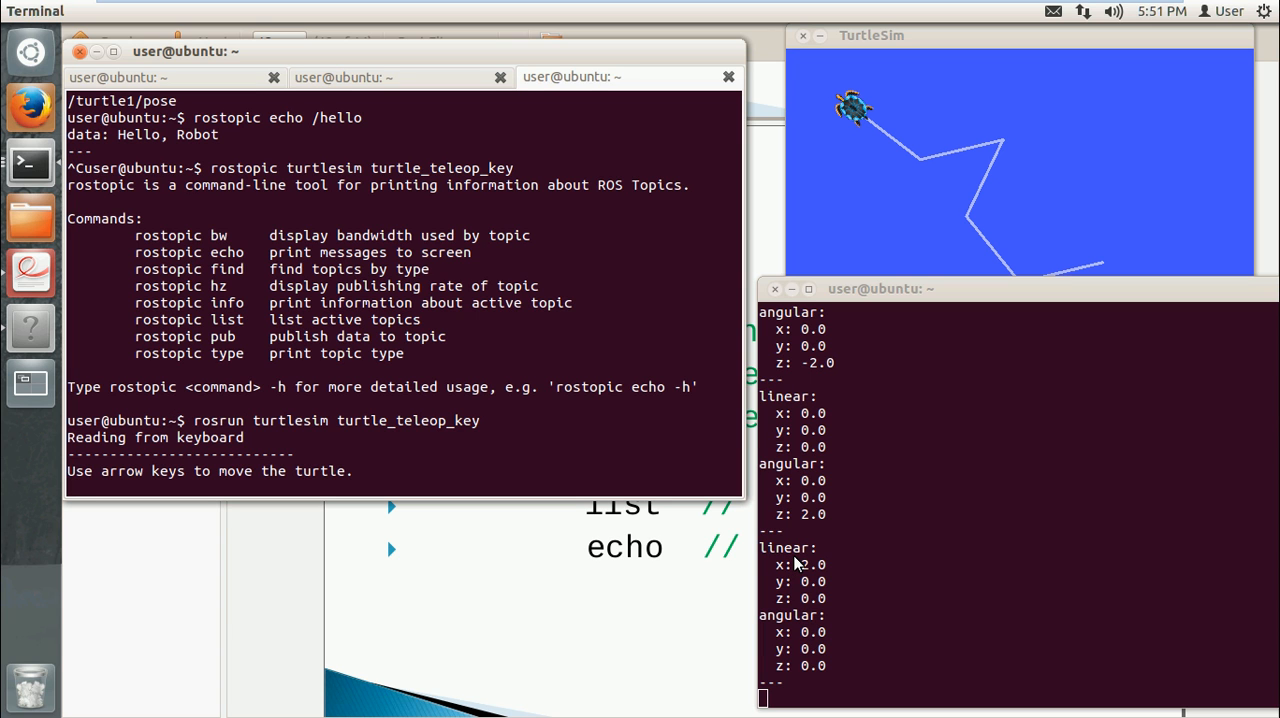
key("Down")
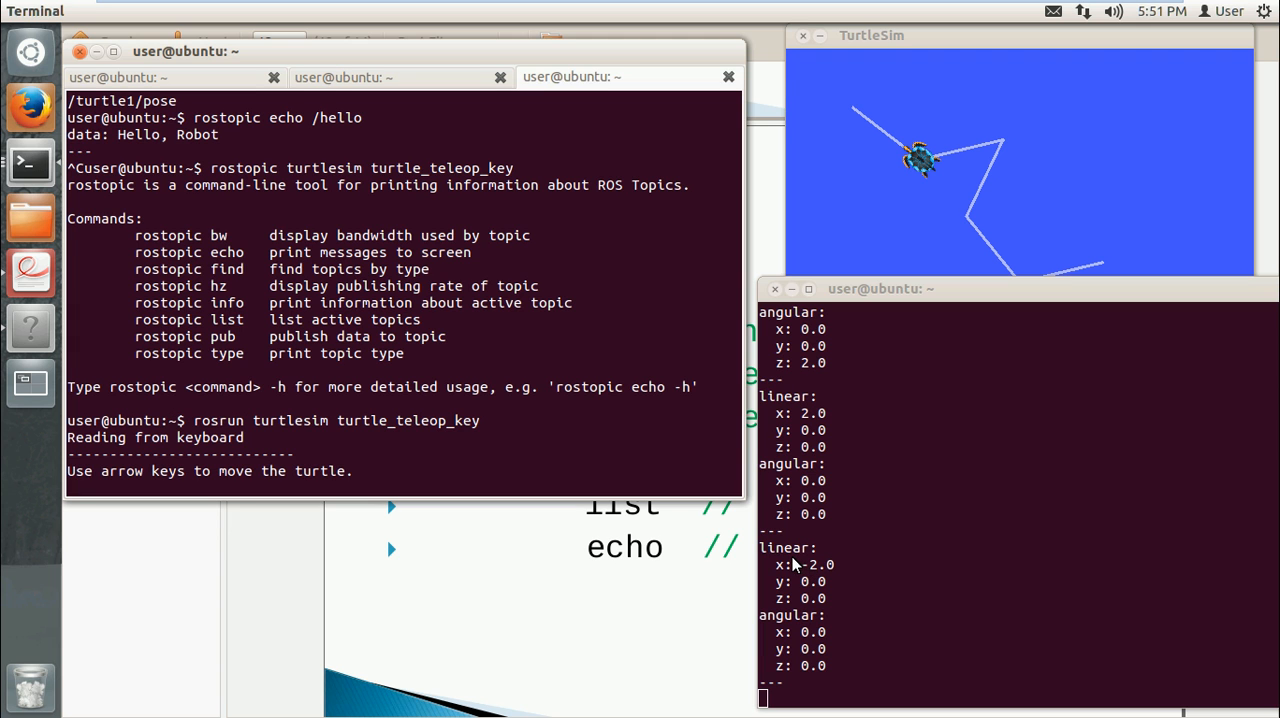
left_click_drag(793, 563, 840, 564)
left_click(840, 564)
left_click(613, 463)
In a new fourth tab, recall the rostopic pub -1 command and point out pub and -1
right_click(558, 342)
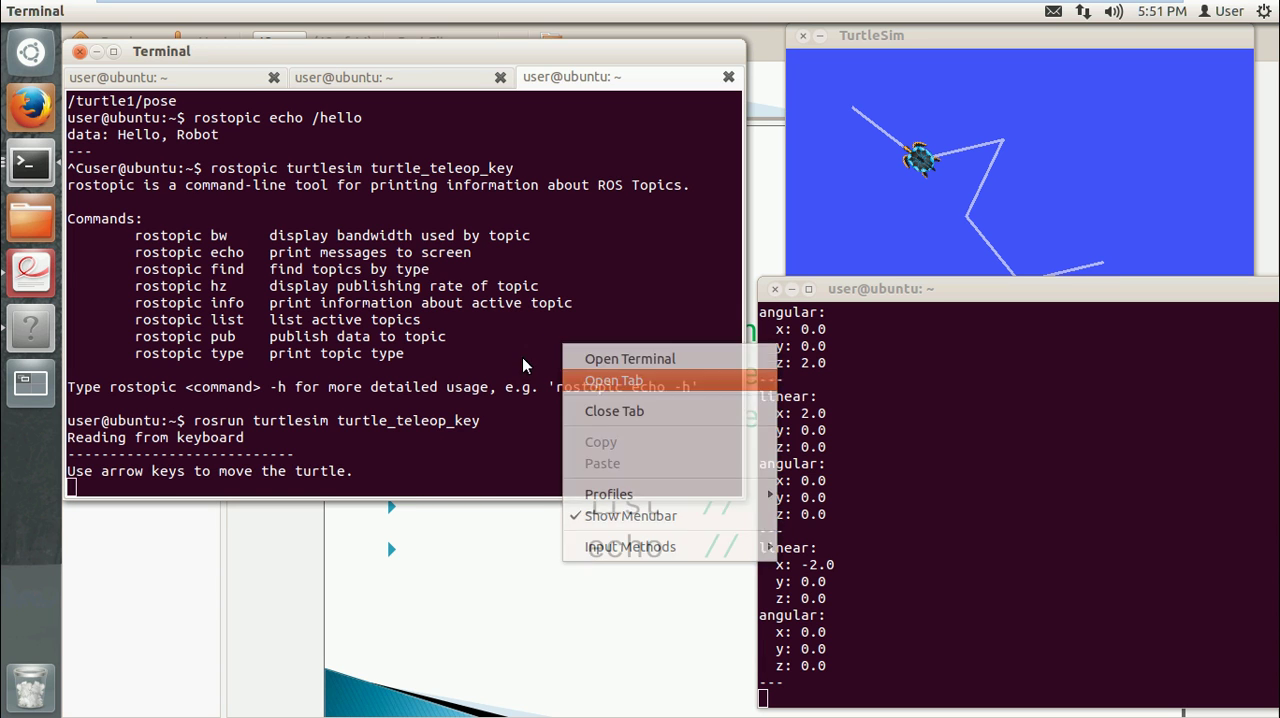
left_click(600, 380)
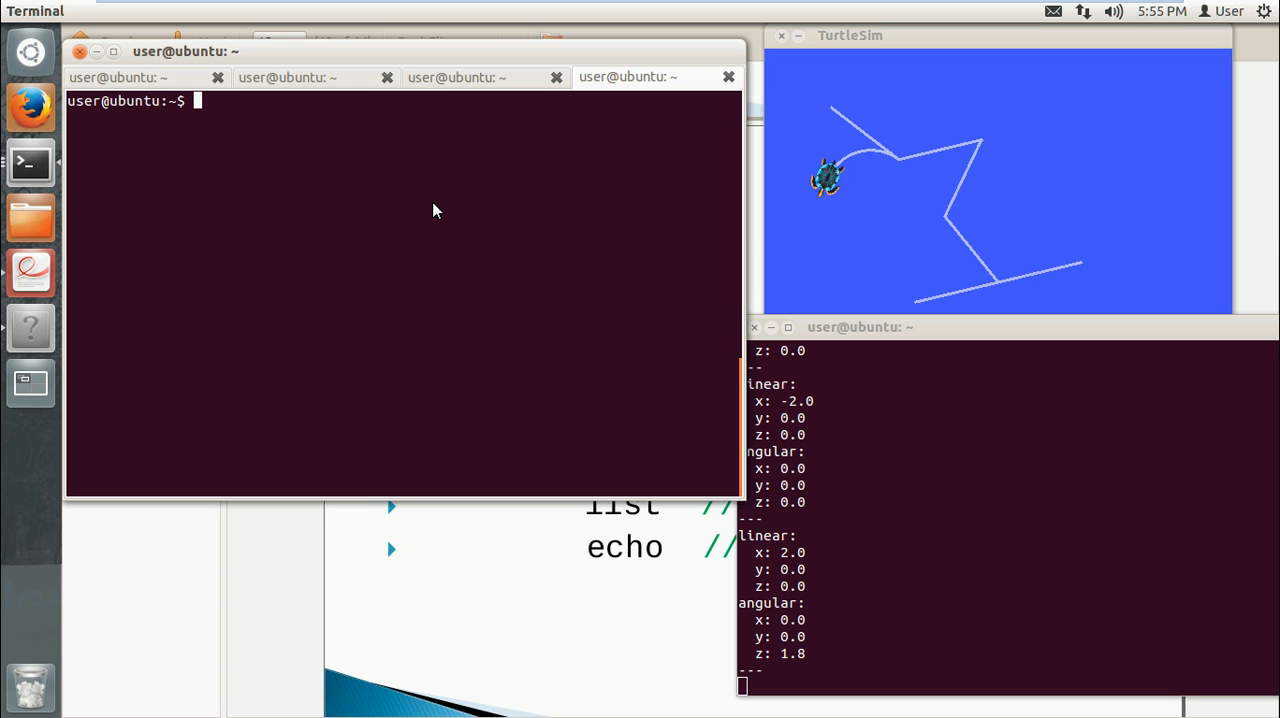
key("Up")
key("Up")
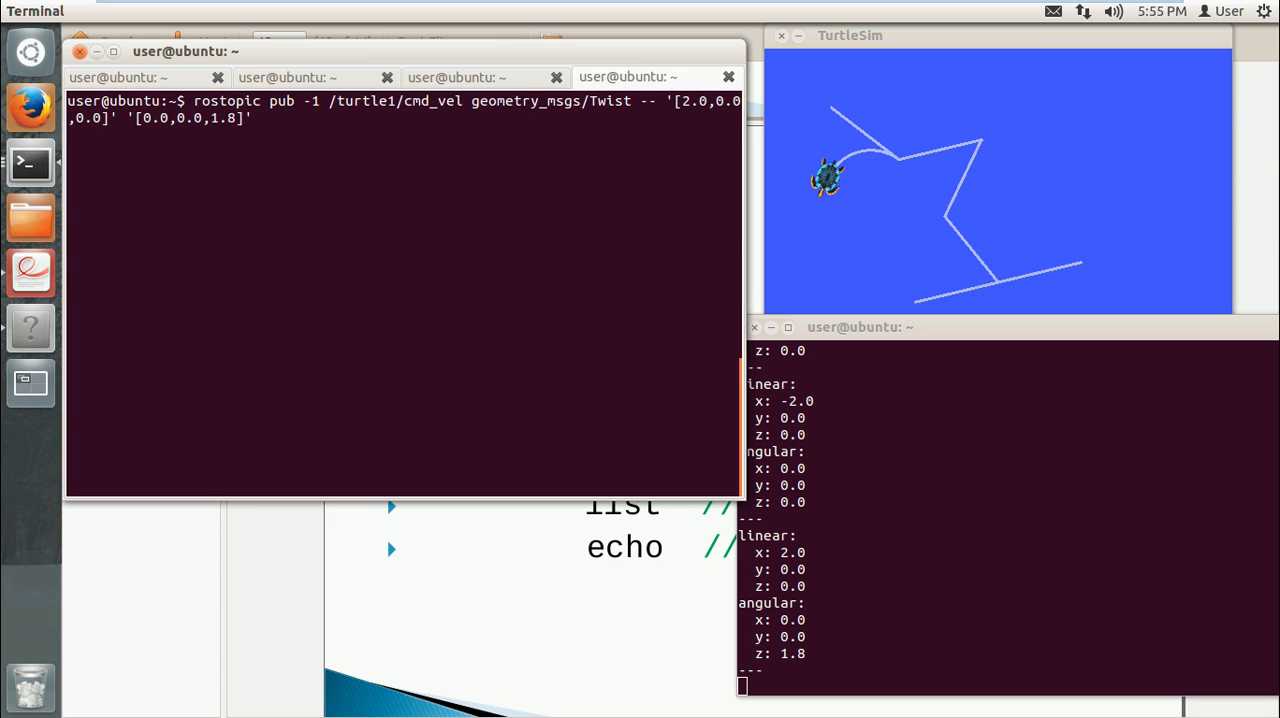
double_click(280, 101)
double_click(306, 101)
Point out /turtle1/cmd_vel and the linear values, then publish the Twist with x 2.0, z 1.8
left_click_drag(329, 101, 628, 101)
left_click(680, 101)
left_click_drag(680, 101, 731, 100)
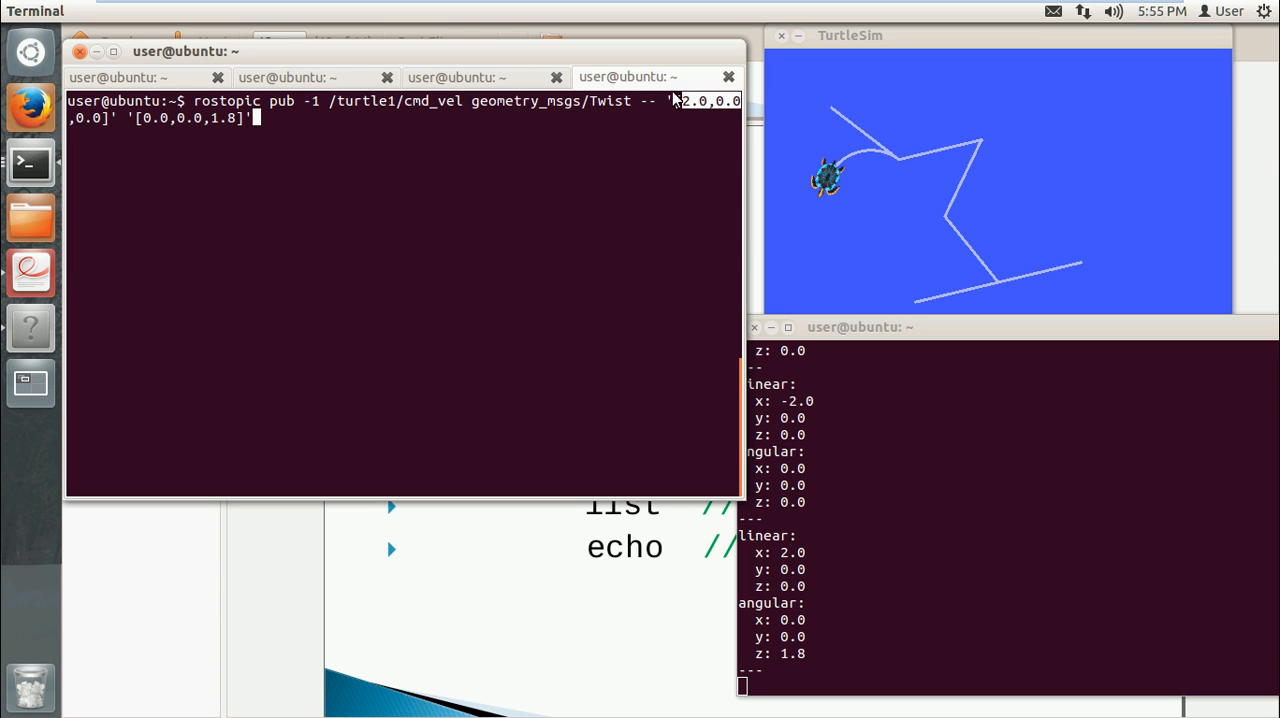
left_click(197, 123)
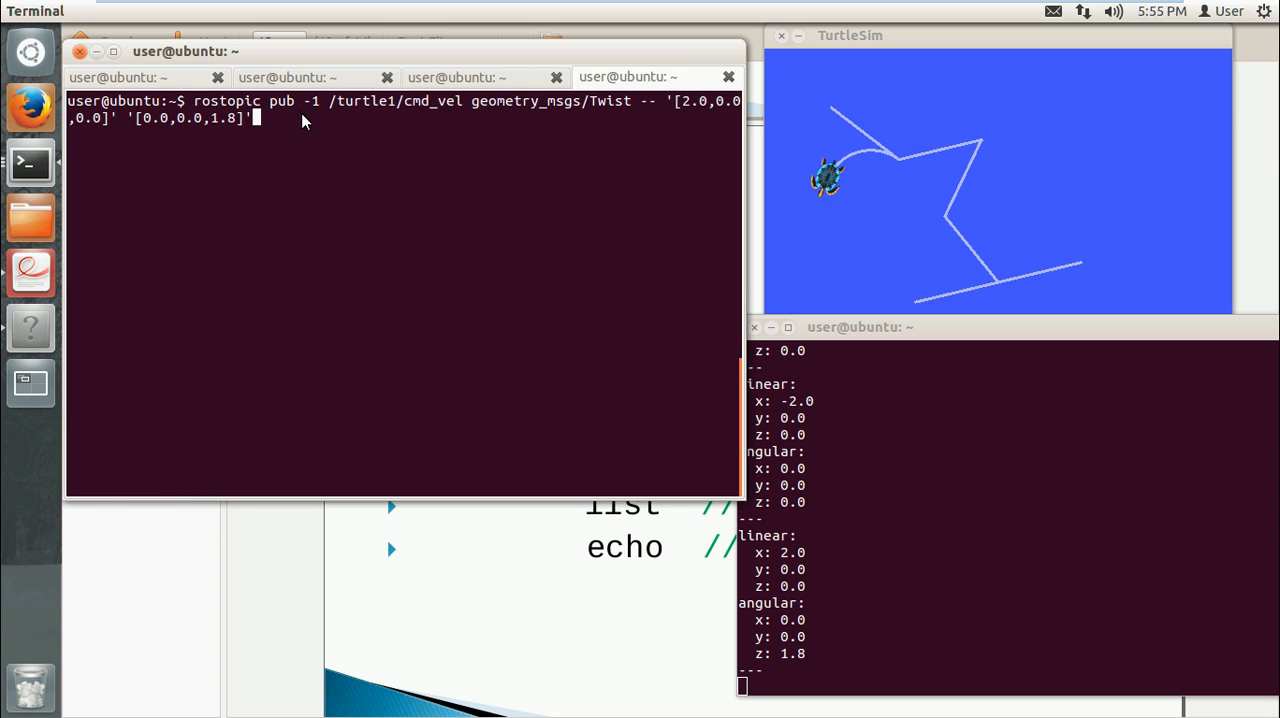
key("Return")
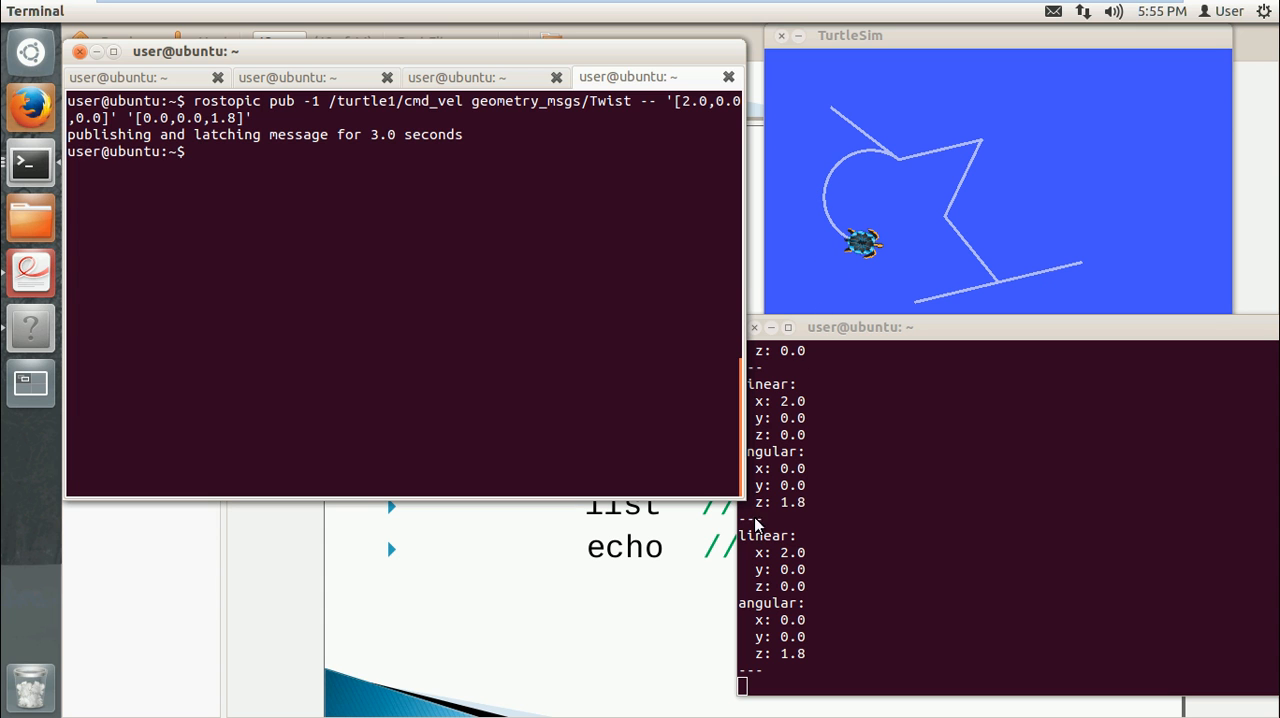
In the echo terminal, point out the received linear x 2.0 and angular z 1.8 values
left_click(802, 550)
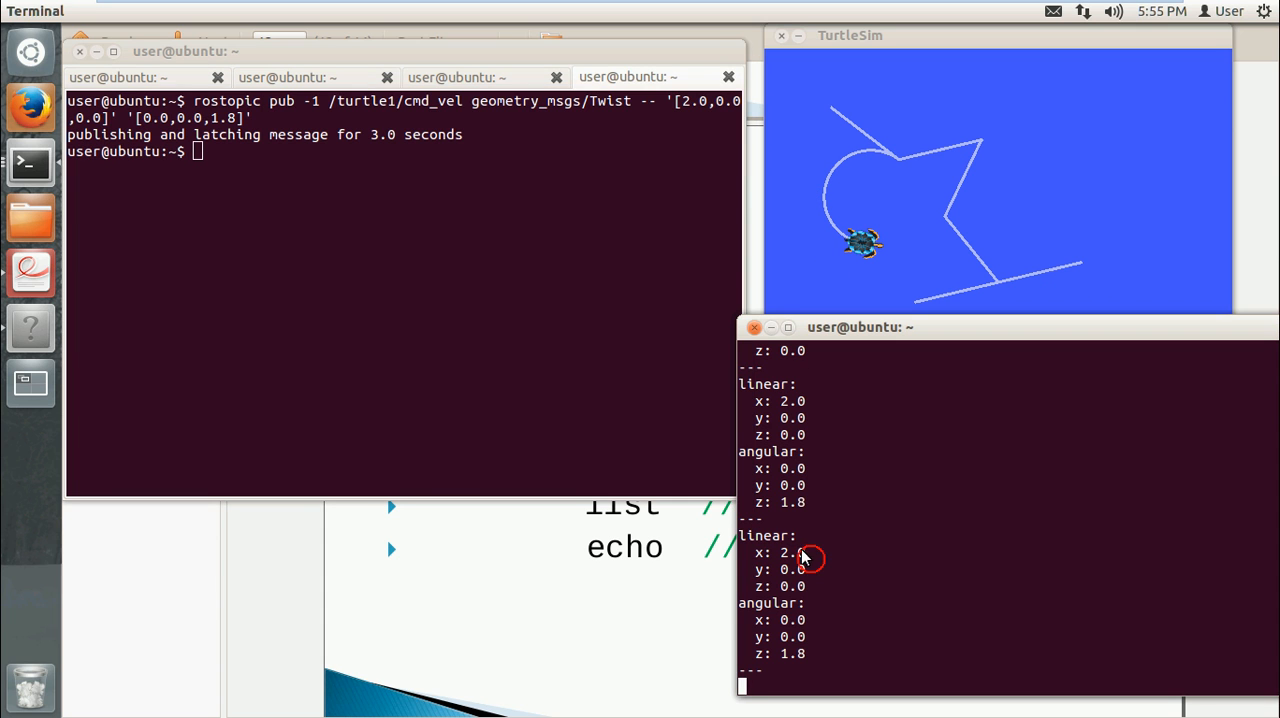
mouse_move(778, 553)
left_mouse_down()
mouse_move(810, 553)
mouse_move(778, 553)
left_mouse_up()
left_click(795, 553)
left_click(782, 555)
left_click_drag(778, 653, 805, 653)
left_click(815, 655)
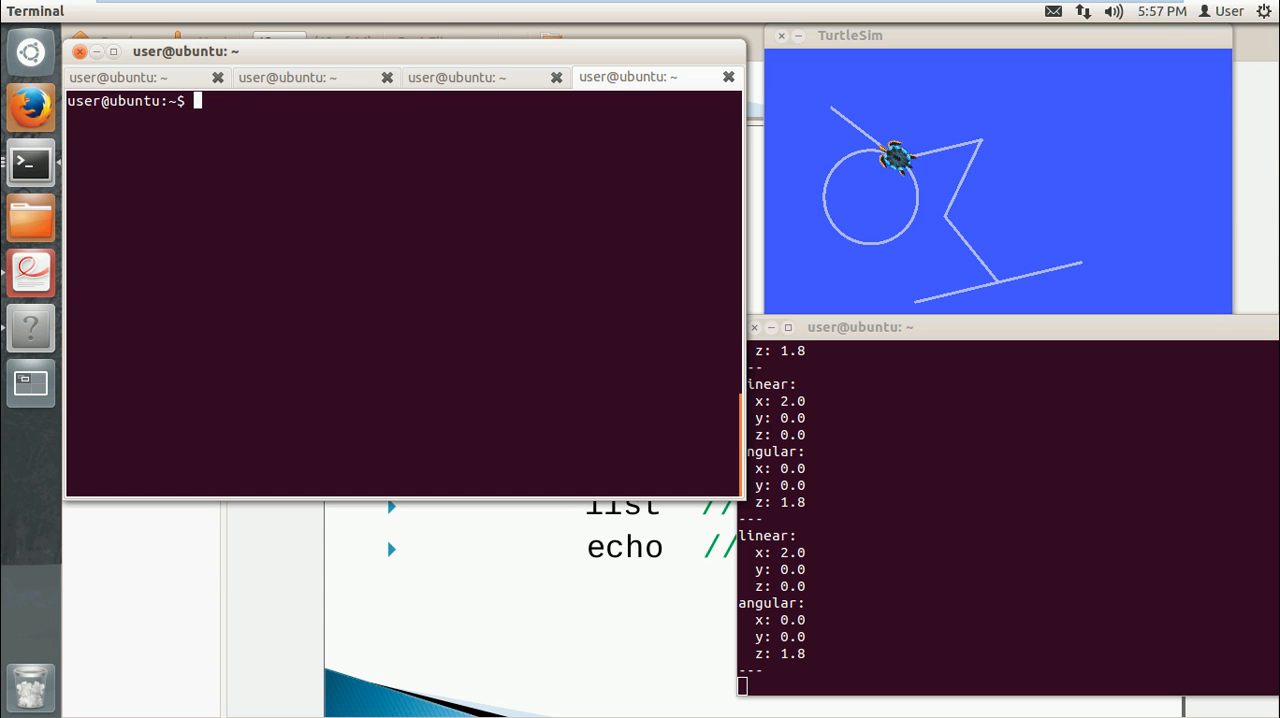
type("clear")
Recall the rostopic pub -r 1 command and move the cursor through the rate and velocity arguments
key("Up")
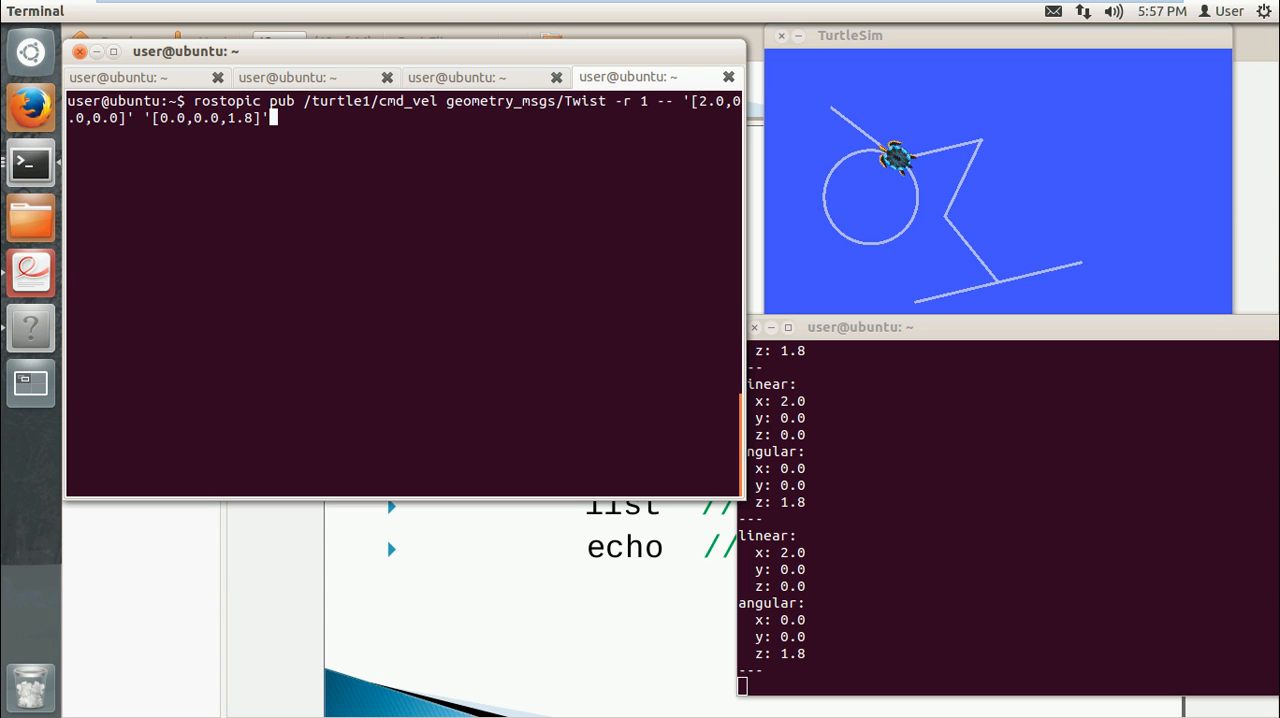
key("ctrl+Left")
key("ctrl+Left")
key("ctrl+Left")
key("ctrl+Left")
key("ctrl+Left")
key("ctrl+Left")
key("ctrl+Left")
key("Left")
key("Left")
key("Right")
key("Right")
key("Right")
key("Right")
key("Right")
key("Right")
key("Right")
key("Right")
key("Right")
key("Right")
key("Right")
key("Right")
key("Right")
key("Right")
key("Right")
key("Right")
key("Right")
key("Right")
key("Right")
key("Right")
key("Right")
key("Right")
key("Right")
key("Right")
type("5")
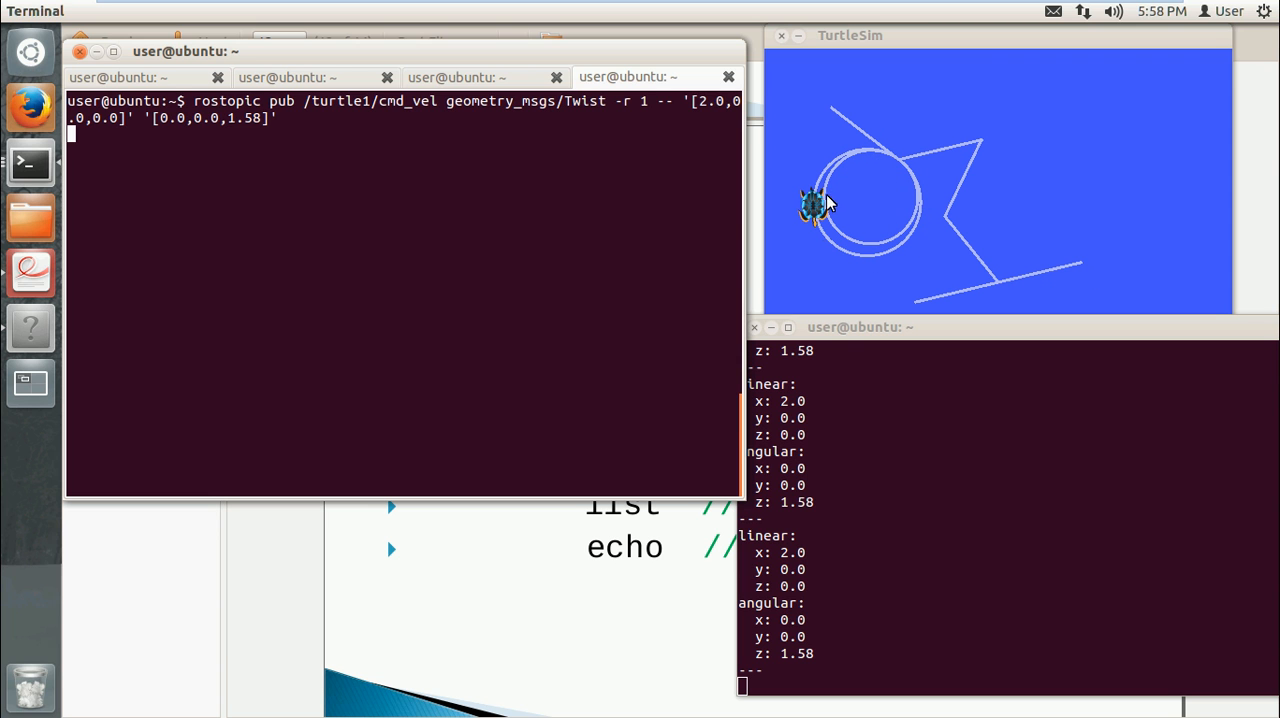
Check the echo terminal shows angular z 1.58, then refocus the publishing terminal
left_click(835, 326)
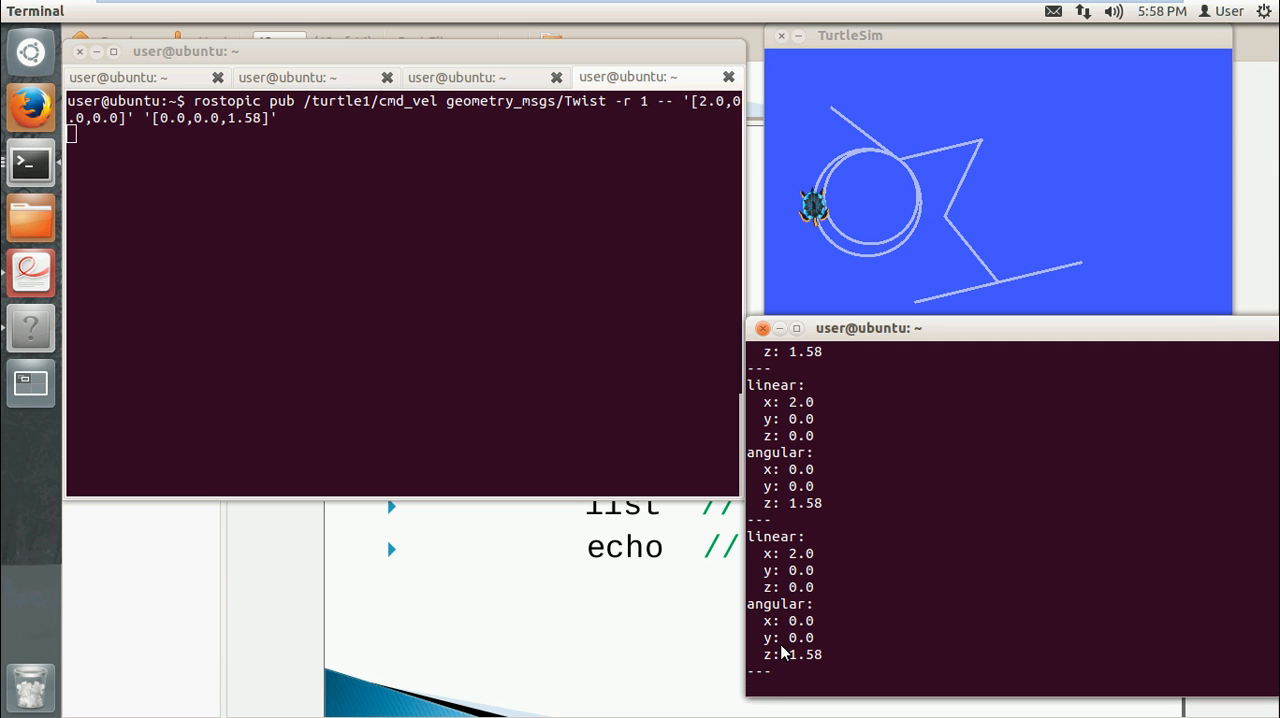
left_click_drag(789, 654, 900, 654)
left_click(808, 655)
double_click(812, 654)
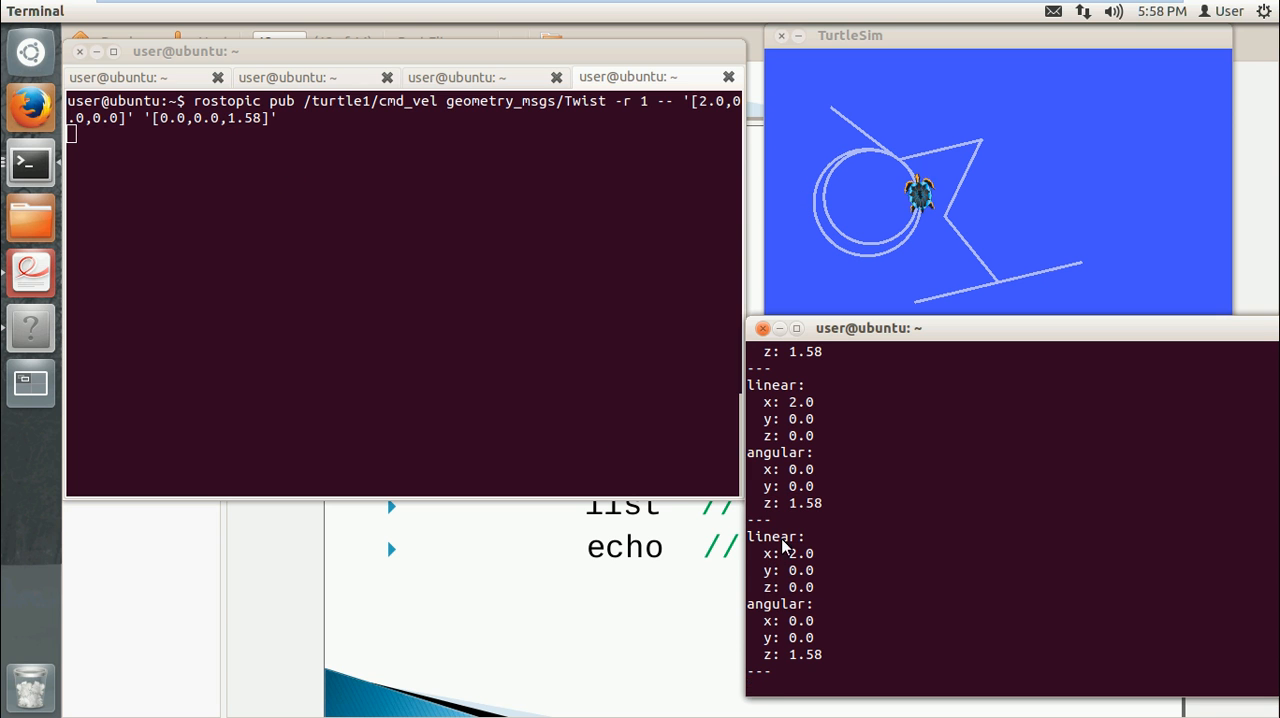
left_click(232, 115)
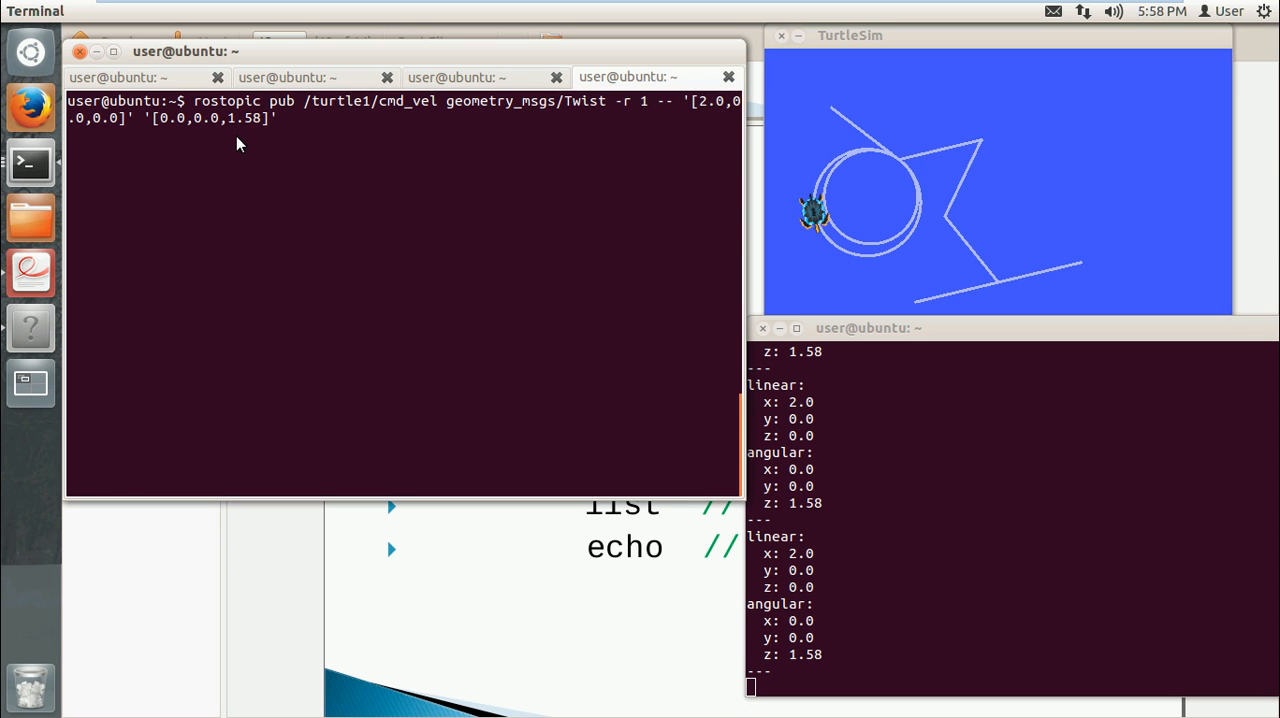